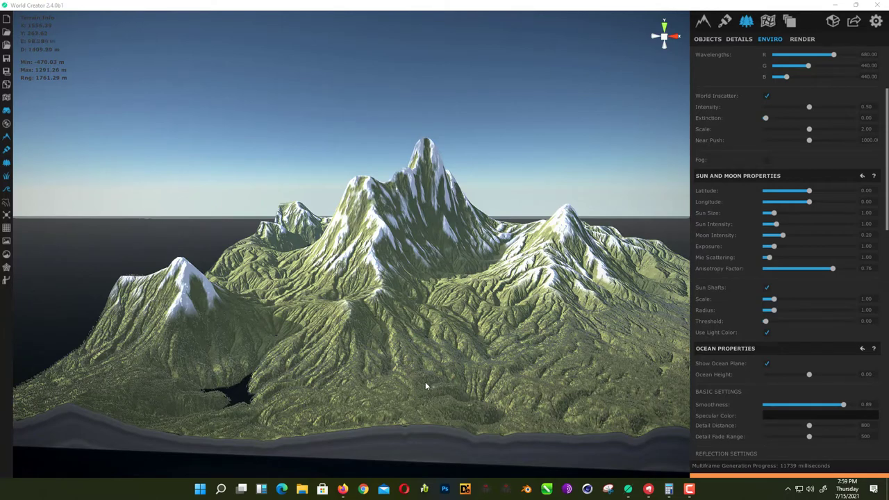
middle_drag(465, 375, 350, 386)
right_drag(541, 368, 499, 380)
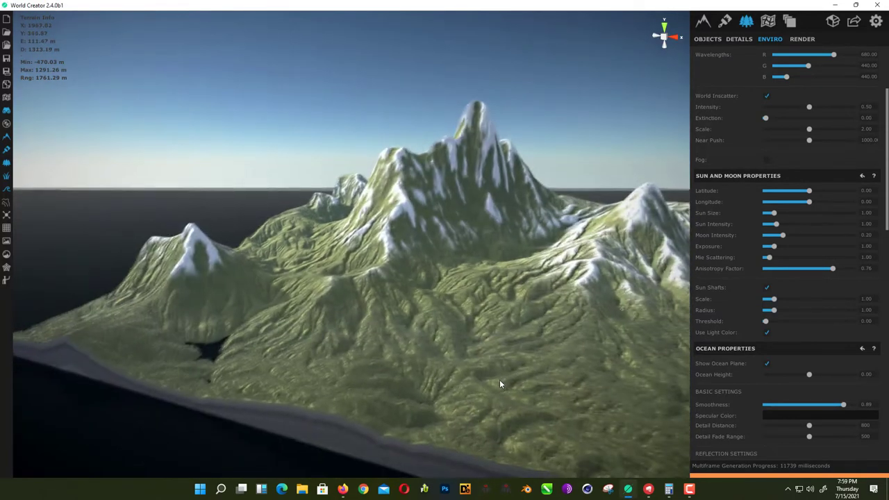
drag(500, 384, 497, 307)
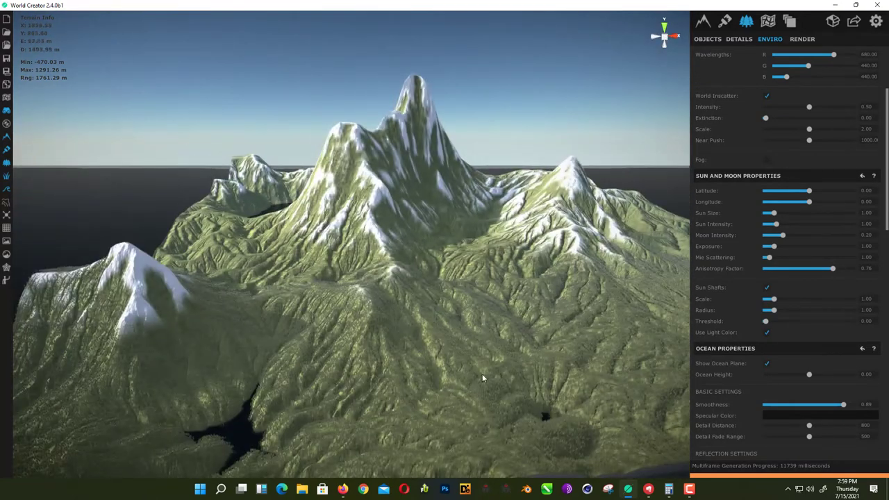
drag(440, 388, 414, 383)
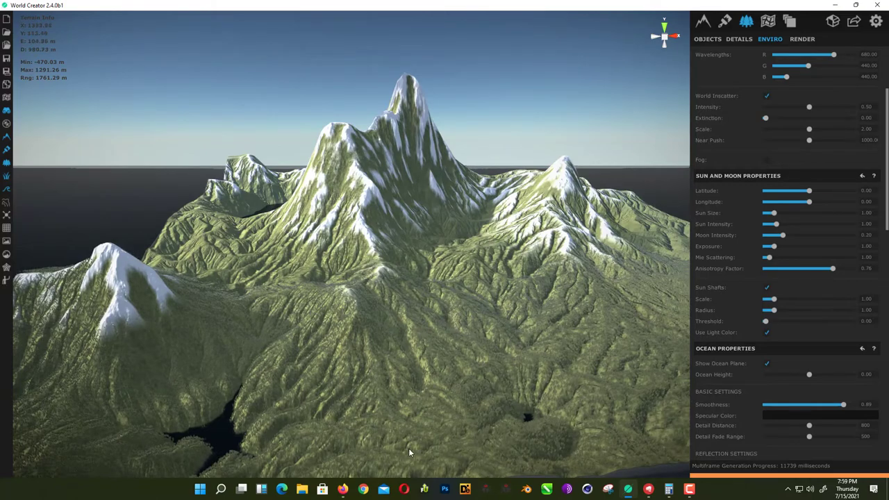
Step: Switch to the browser and review the World Creator homepage and the Nullpk download page for World Creator 2.4.0 Win
click(343, 489)
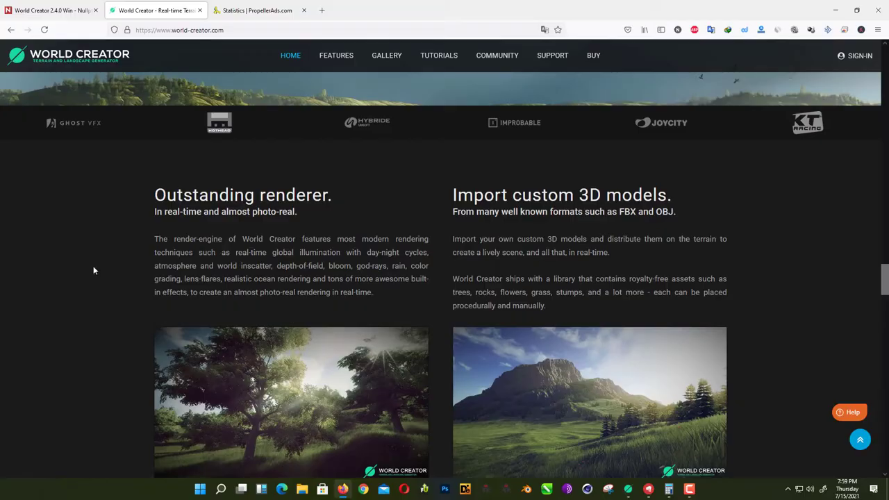
scroll(93, 270, up, 8)
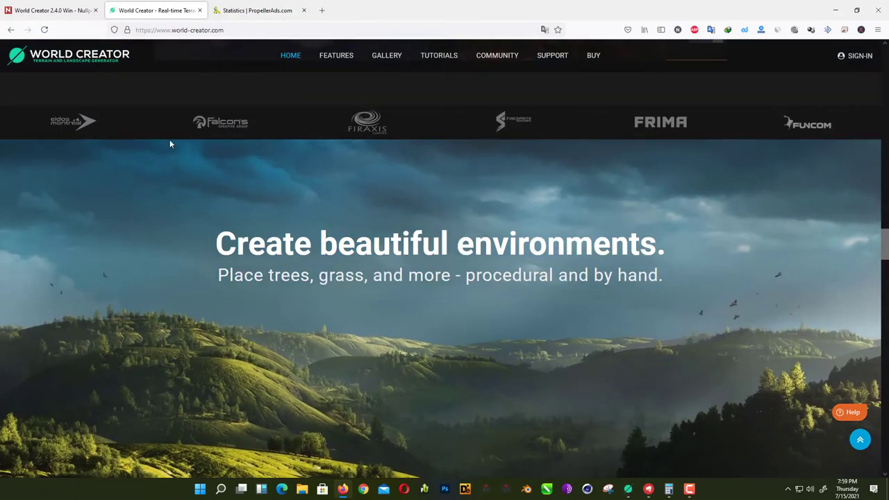
click(52, 10)
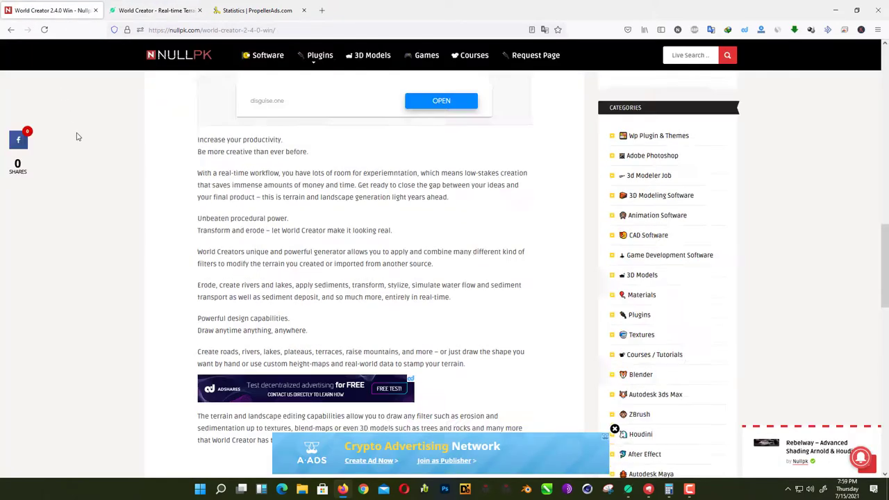
scroll(78, 137, up, 10)
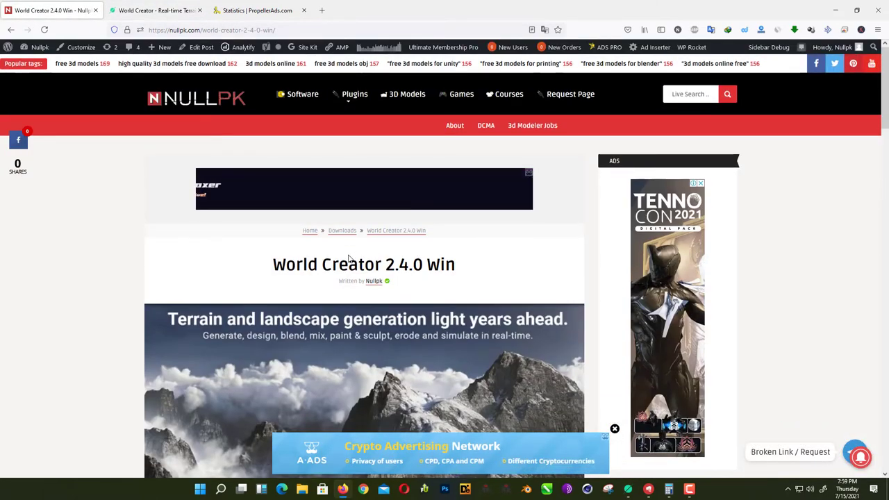
scroll(349, 258, down, 20)
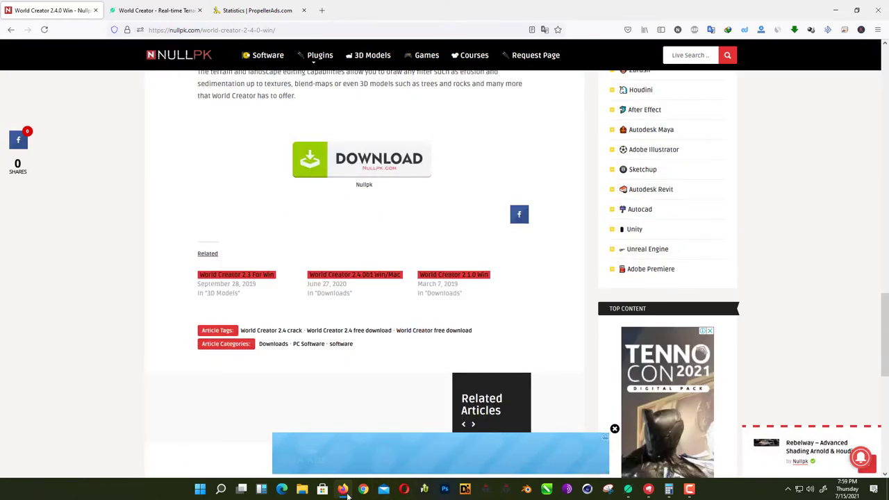
mouse_move(349, 494)
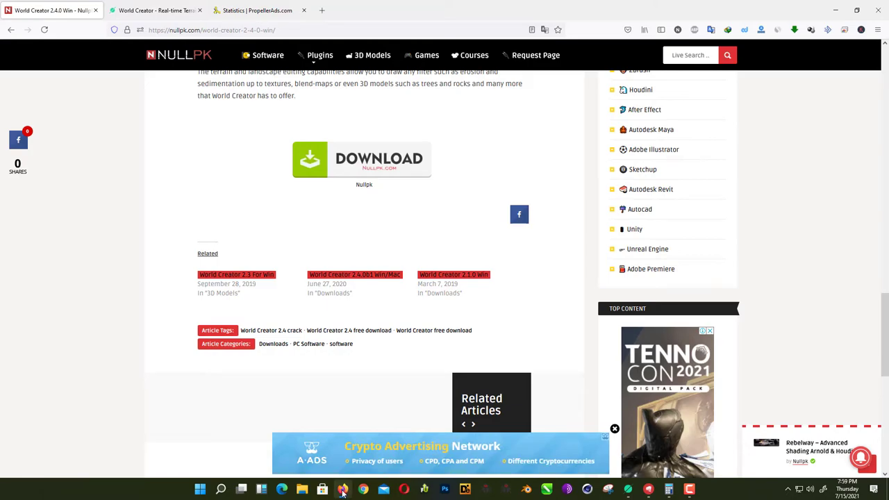
Step: Return to World Creator and examine the trees and grass on the terrain's lower slopes up close
click(342, 490)
scroll(464, 279, down, 2)
scroll(491, 370, up, 8)
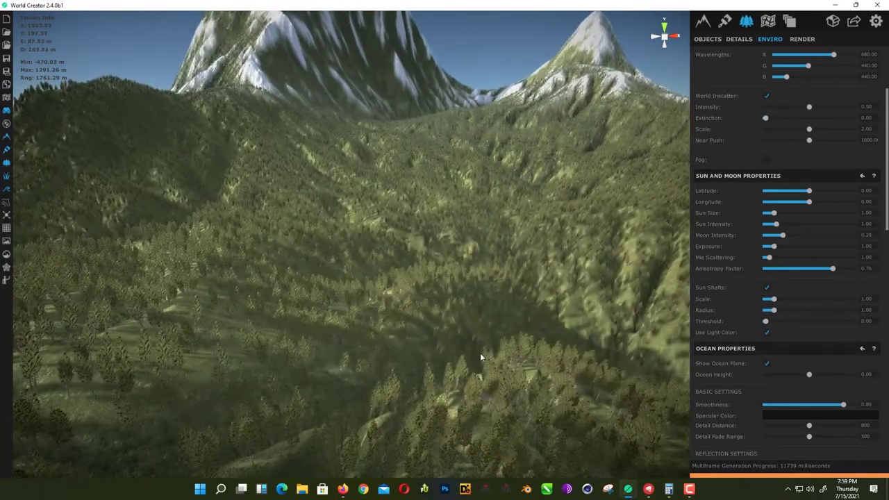
scroll(491, 340, up, 3)
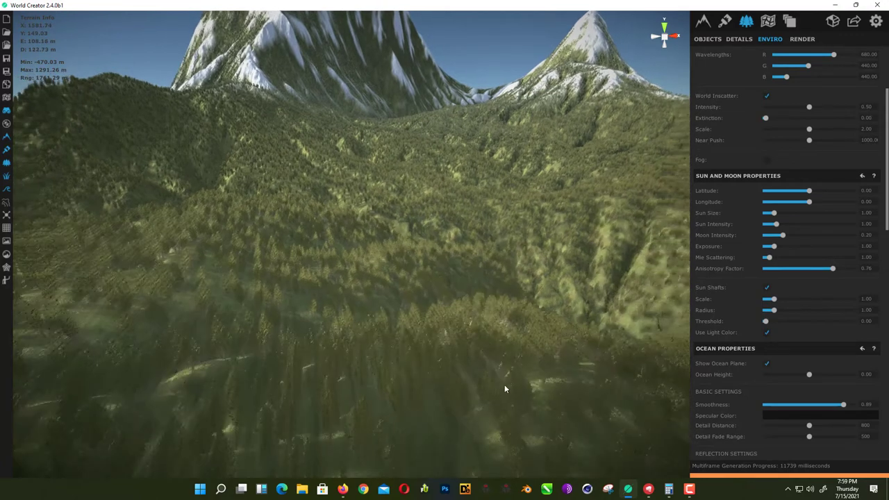
scroll(505, 388, up, 4)
scroll(504, 385, up, 4)
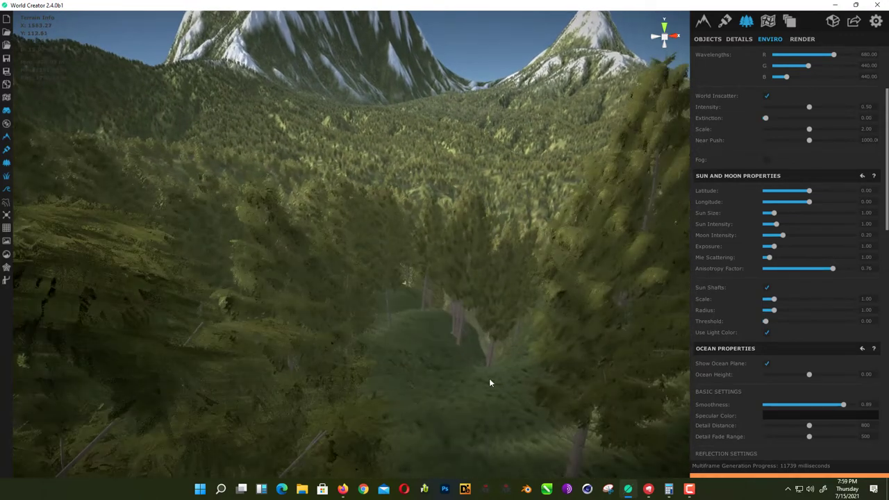
right_drag(489, 378, 454, 357)
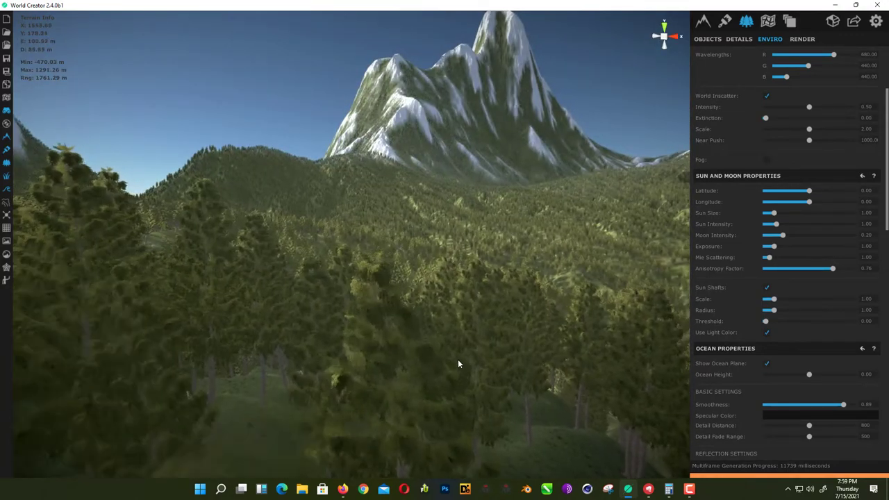
scroll(499, 237, up, 8)
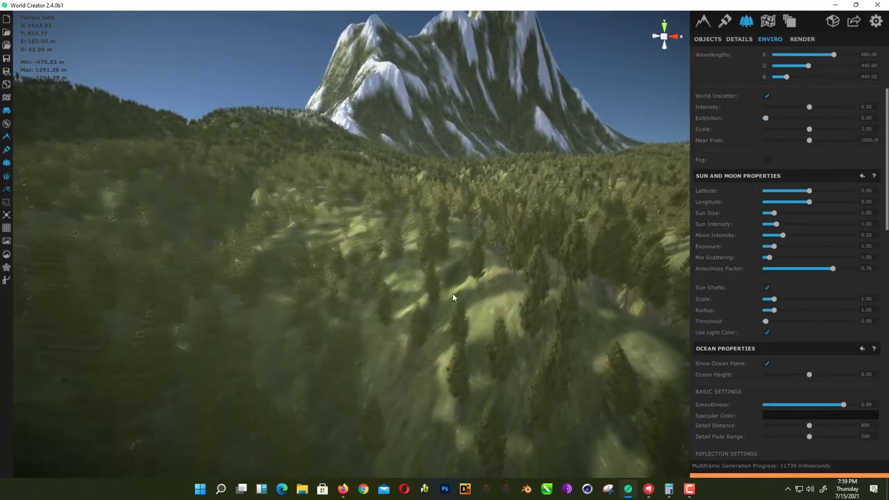
scroll(452, 293, up, 3)
scroll(377, 272, up, 5)
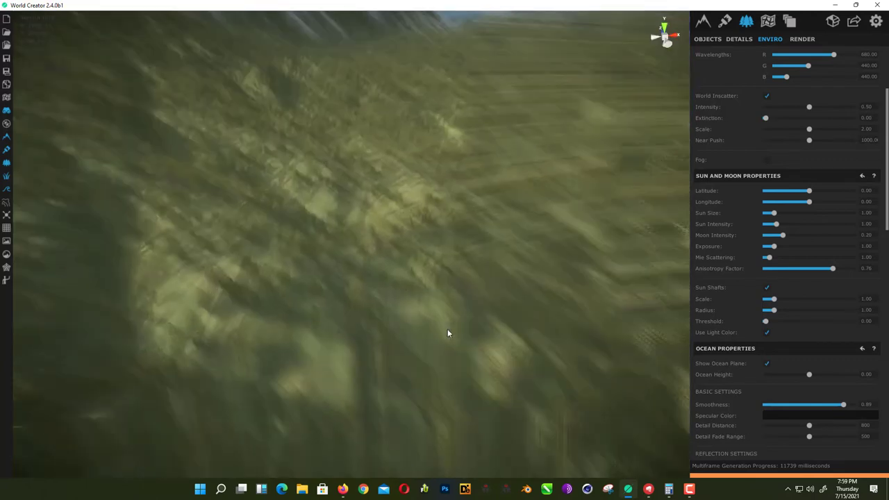
scroll(444, 317, up, 5)
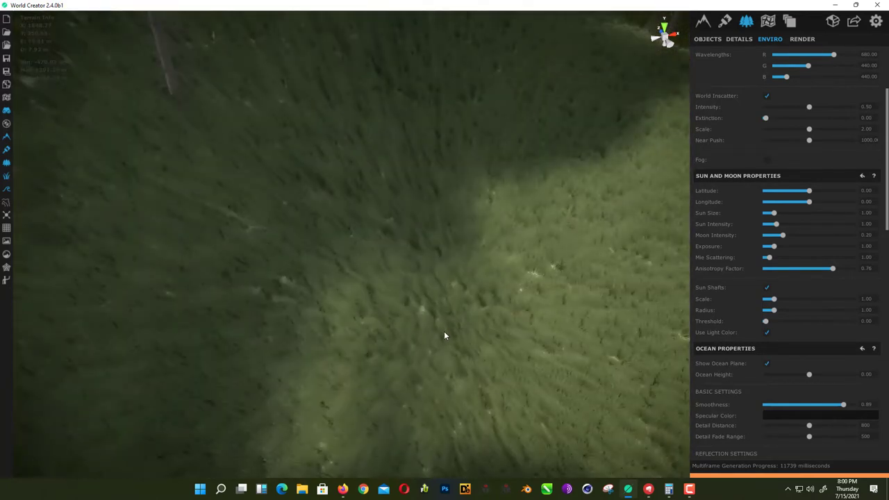
right_drag(358, 301, 299, 214)
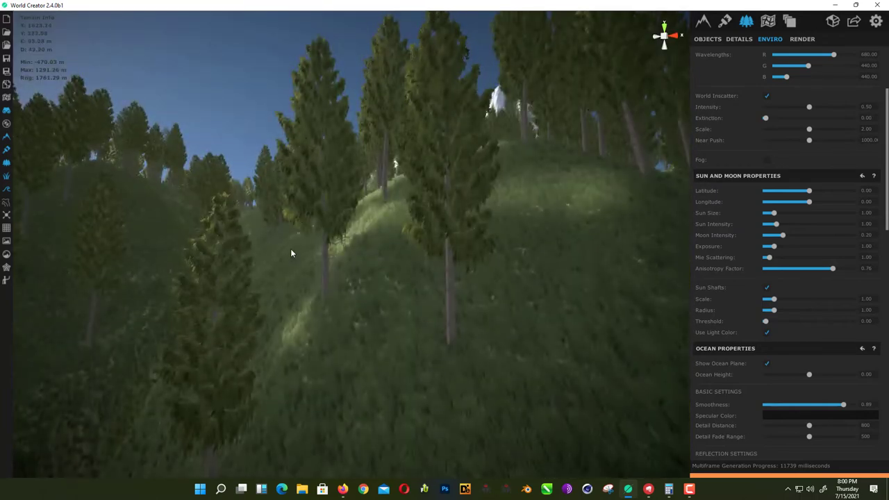
scroll(290, 261, down, 3)
scroll(290, 261, down, 6)
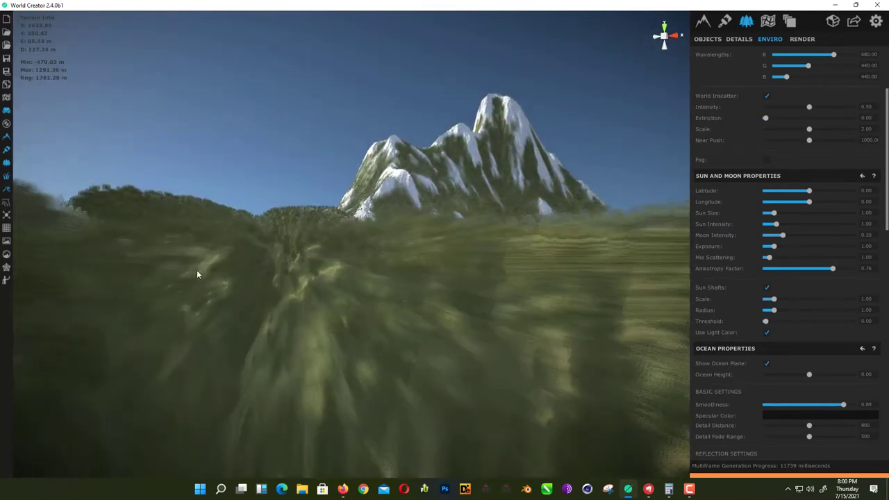
Step: Examine the crater lake beside the main mountain and the tree-covered slopes around it
right_drag(196, 270, 297, 408)
scroll(297, 393, down, 8)
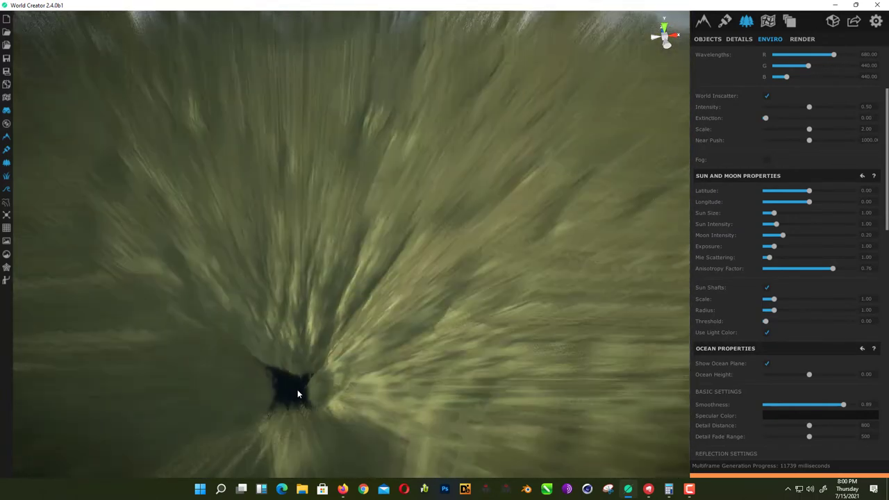
scroll(346, 281, up, 4)
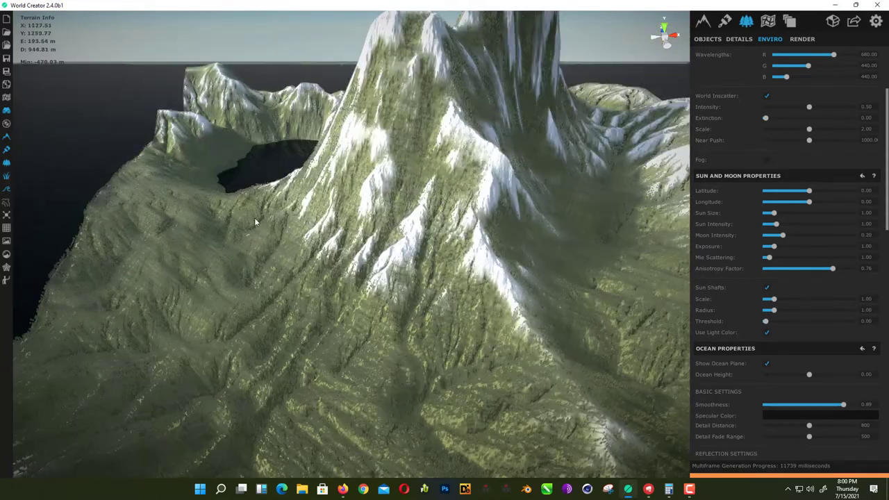
right_drag(351, 364, 516, 321)
scroll(515, 322, up, 3)
scroll(514, 322, down, 5)
scroll(224, 244, up, 5)
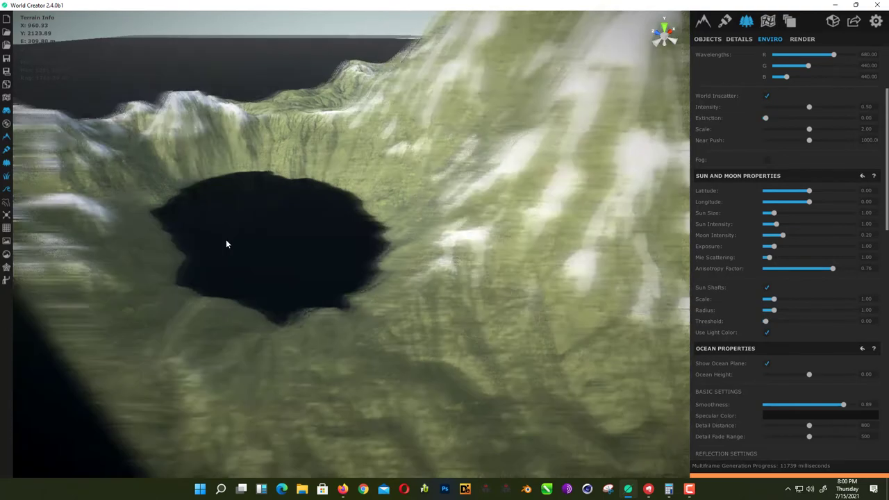
scroll(269, 240, up, 5)
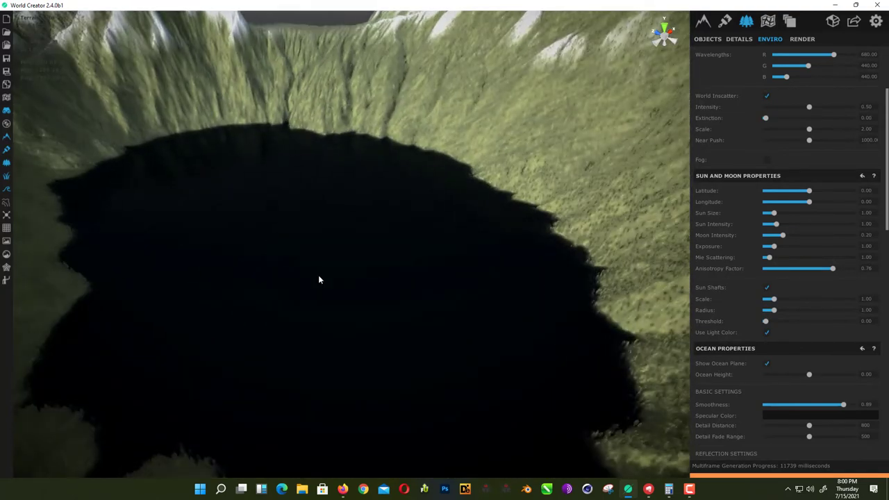
right_drag(316, 277, 319, 275)
middle_drag(583, 317, 329, 267)
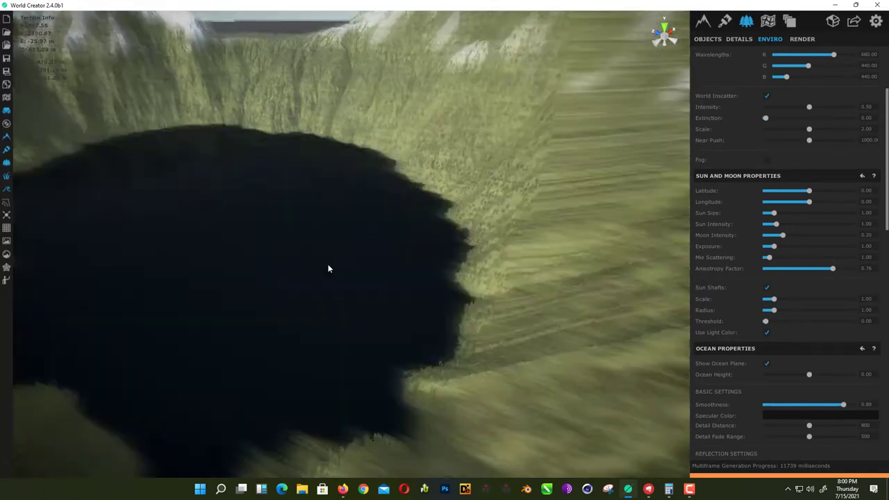
scroll(380, 282, up, 5)
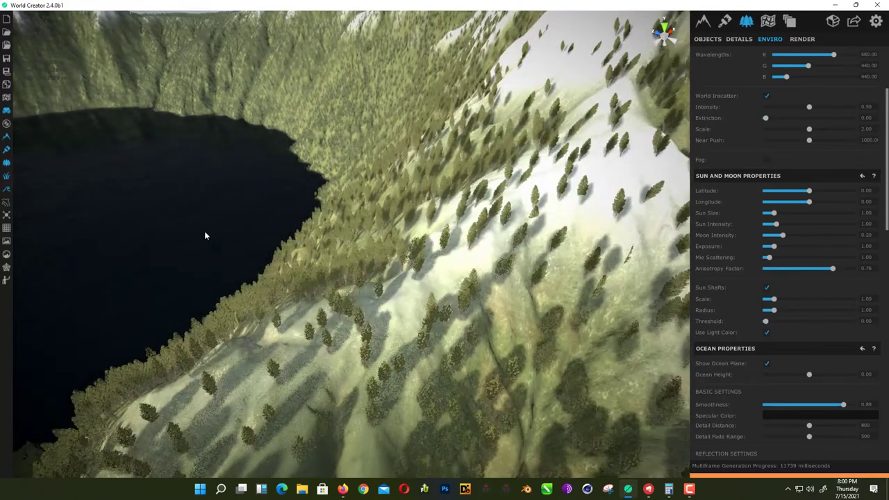
Step: Create a new project without saving the current one
click(7, 23)
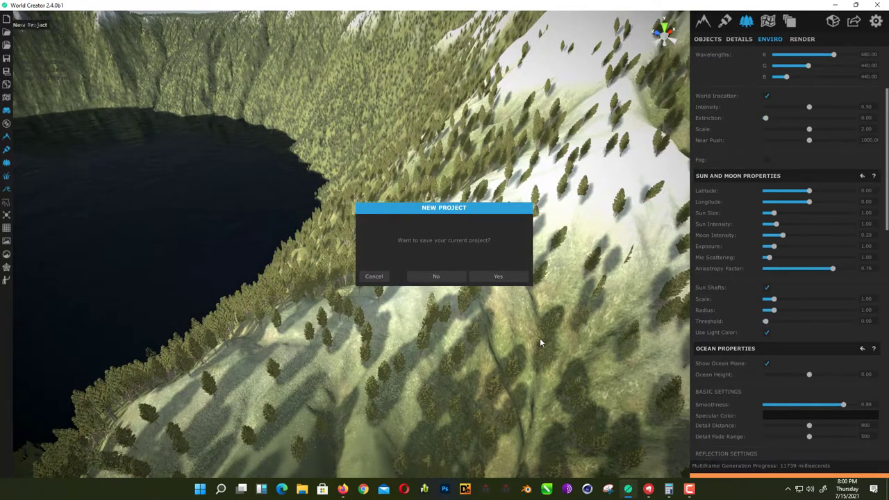
click(436, 277)
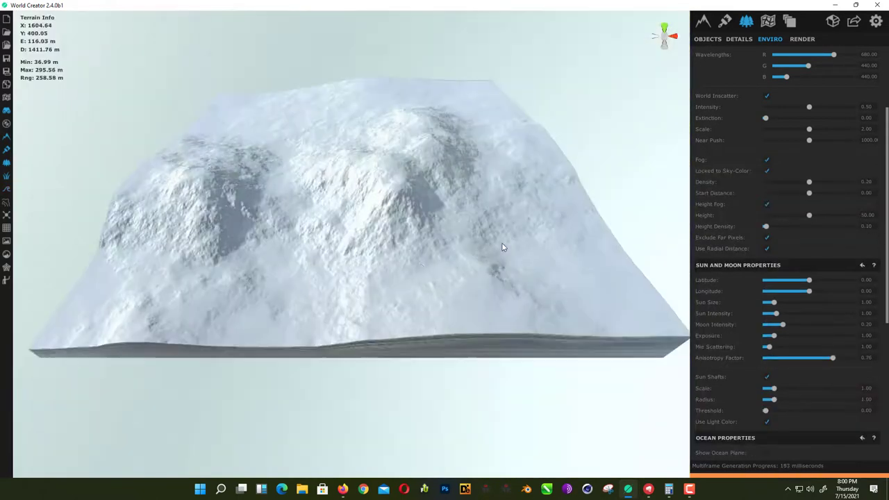
right_drag(304, 147, 331, 151)
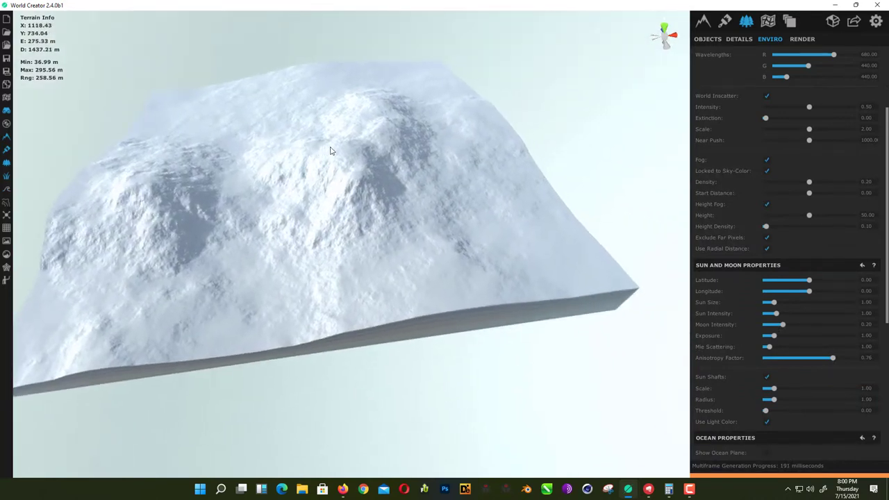
middle_drag(333, 156, 382, 165)
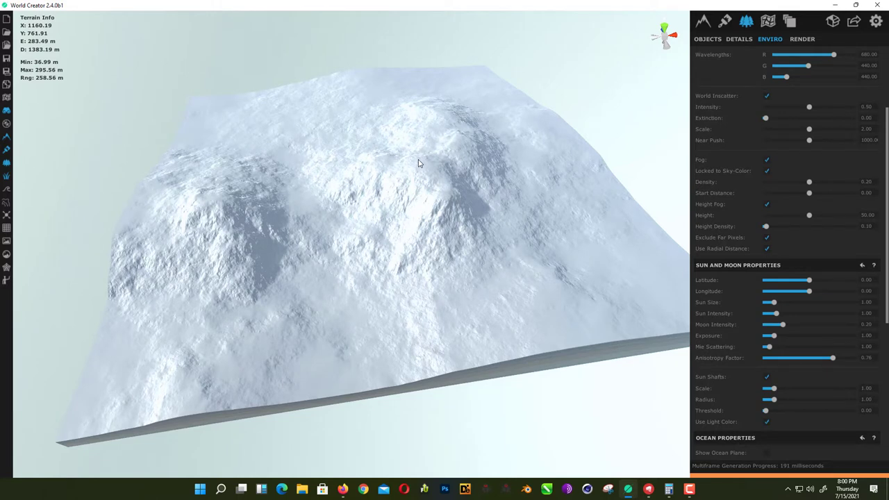
Step: Set the base terrain size to 4096 by 4096 meters
click(702, 21)
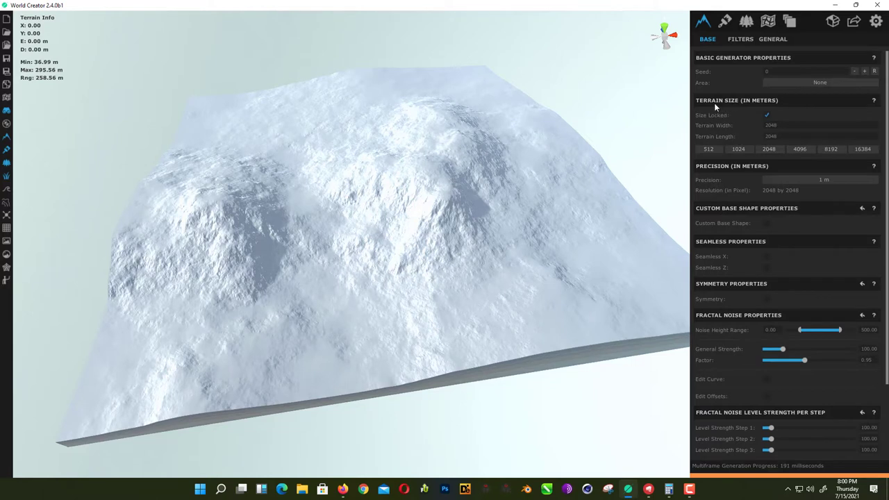
click(797, 151)
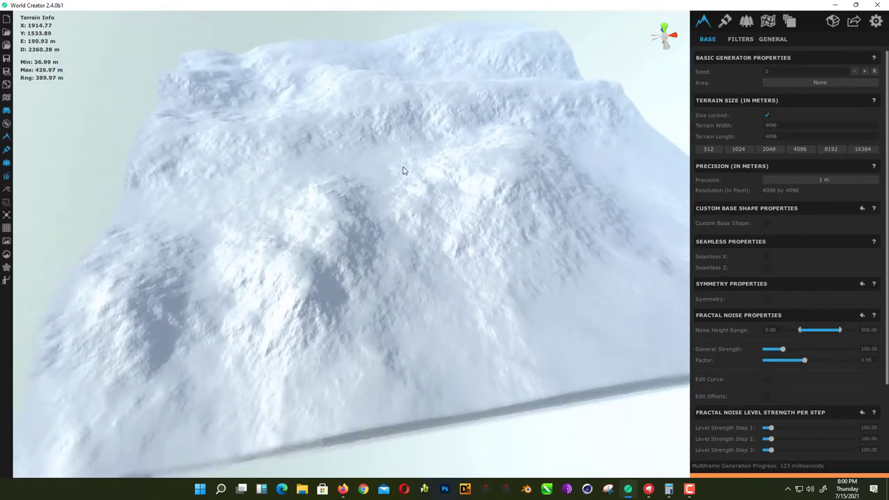
middle_drag(412, 176, 491, 158)
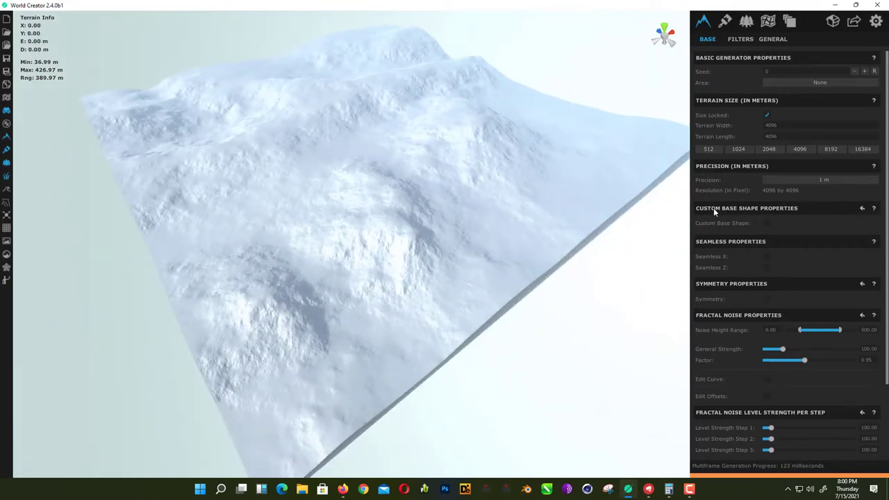
Step: Enable the custom base shape, start editing its control points and choose the Move Up - Down action
click(764, 223)
click(786, 238)
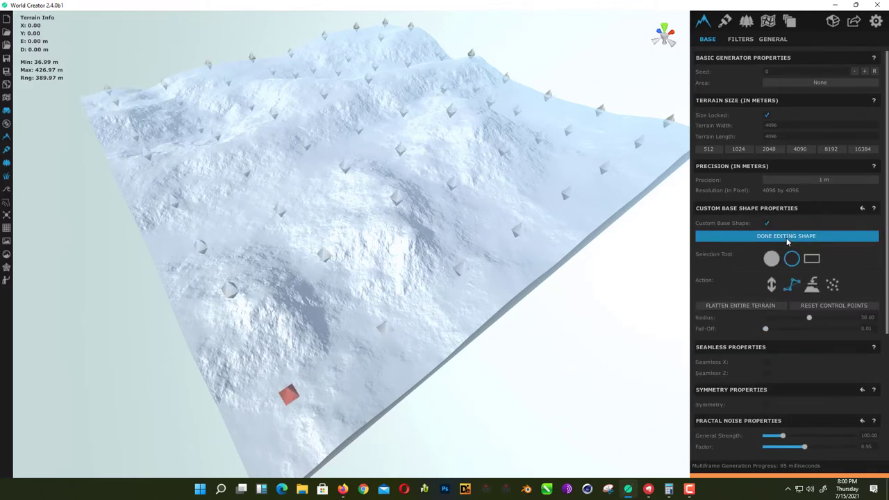
scroll(417, 250, up, 5)
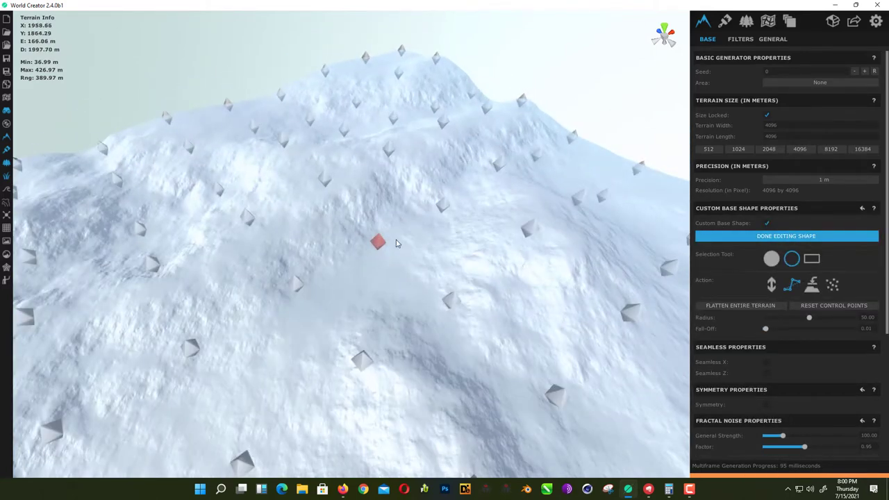
right_drag(396, 243, 489, 224)
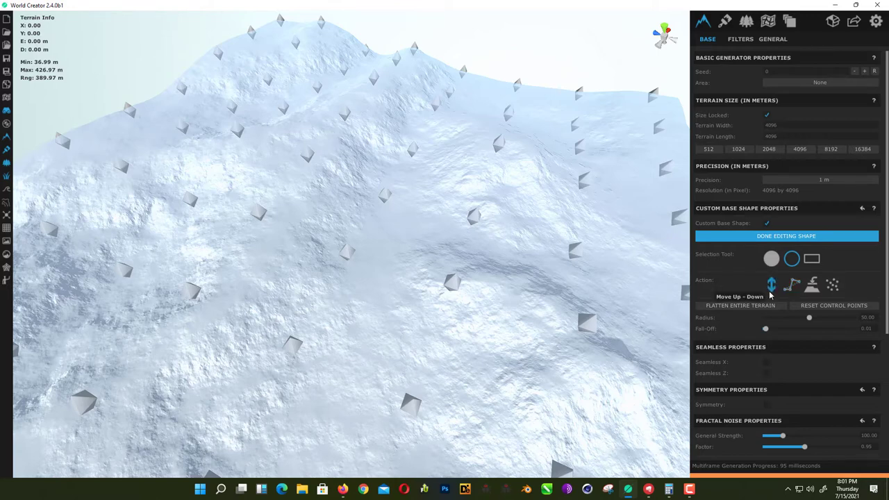
scroll(340, 244, down, 5)
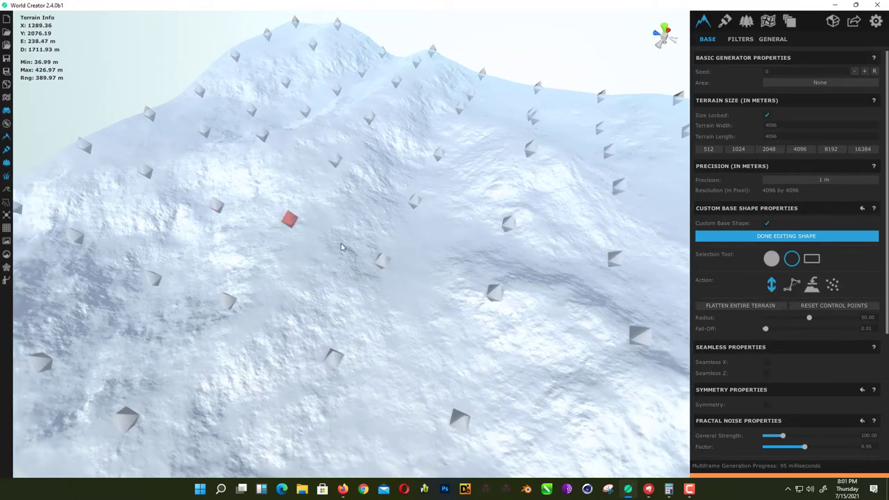
Step: Raise the control points in the middle of the terrain into a steep mountain peak about 1537 m high
scroll(366, 244, up, 1)
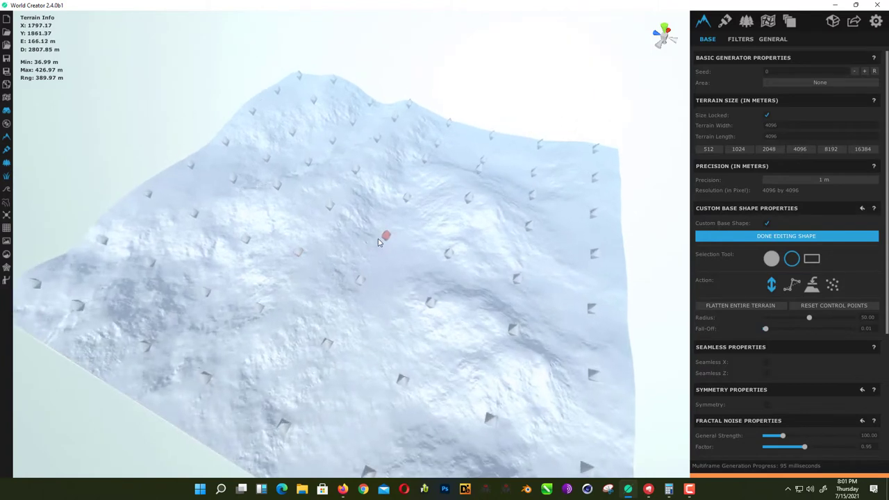
drag(384, 241, 391, 175)
drag(451, 242, 457, 200)
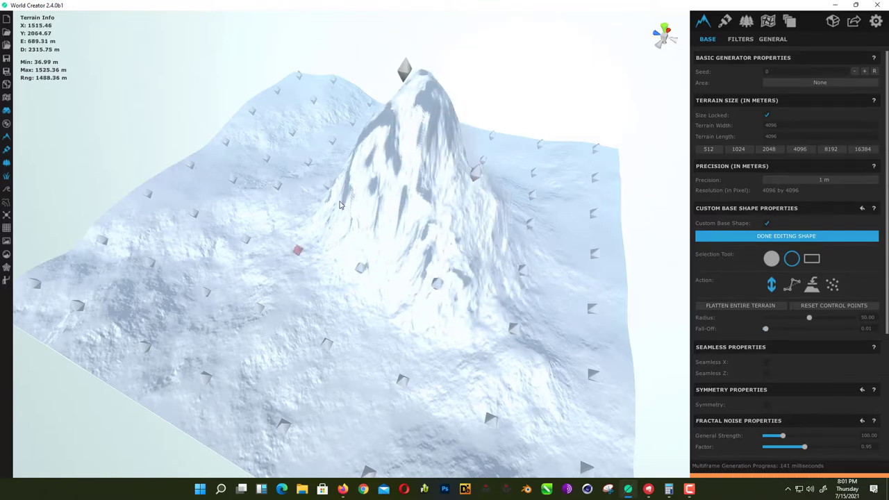
mouse_move(326, 181)
mouse_down()
mouse_move(326, 135)
mouse_move(327, 166)
mouse_up()
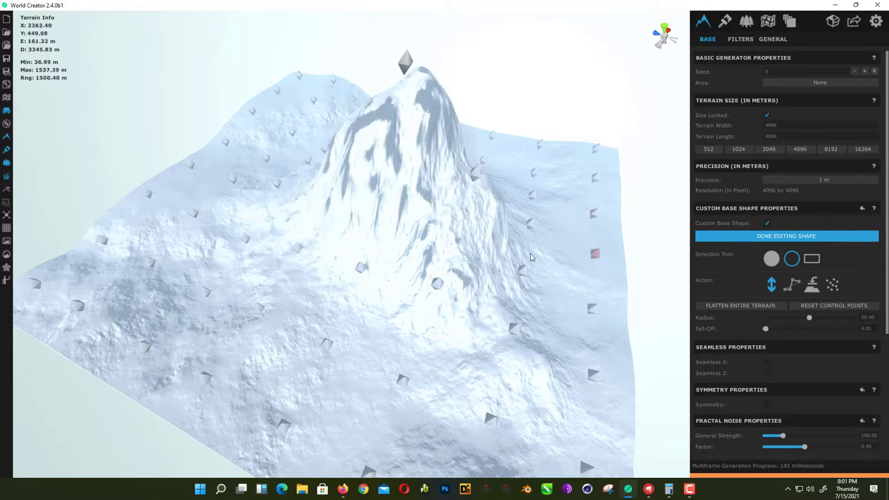
Step: Reshape the control points on the mountain's far flank, bringing the maximum terrain height to about 1686 m
middle_drag(511, 270, 462, 264)
right_drag(462, 263, 425, 271)
drag(487, 289, 490, 263)
drag(549, 254, 561, 278)
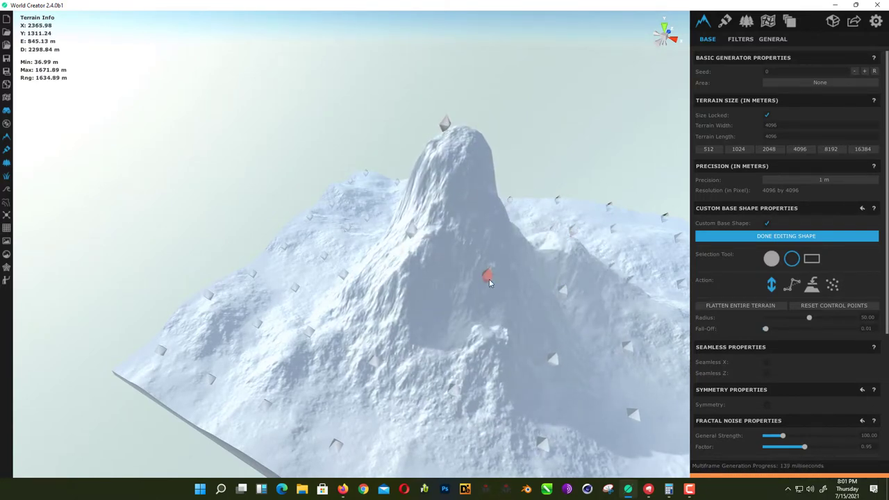
drag(488, 279, 520, 247)
Step: Raise a foothill in front of the mountain and lower the summit to about 1520 m
right_drag(420, 295, 337, 324)
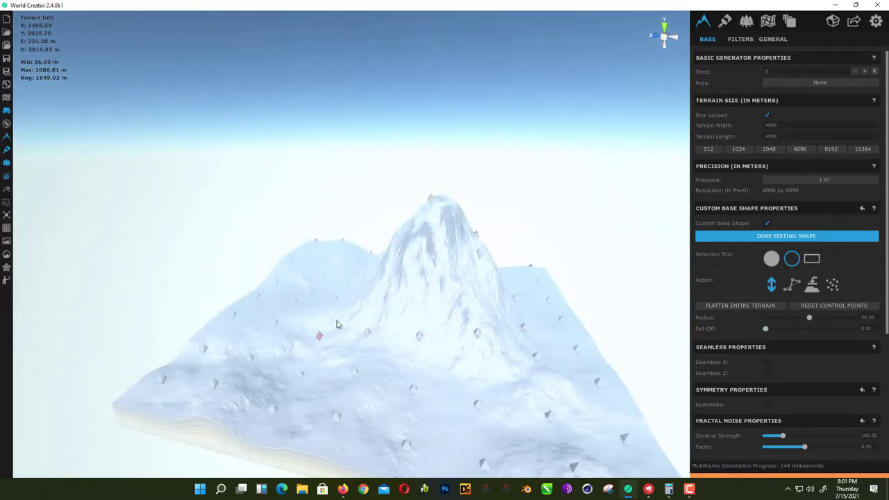
drag(362, 333, 370, 250)
mouse_move(427, 208)
mouse_down()
mouse_move(433, 197)
mouse_move(426, 217)
mouse_up()
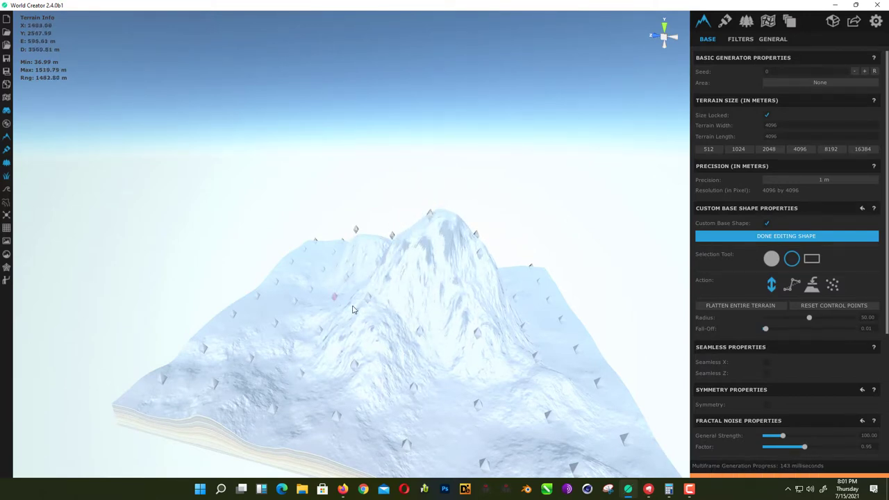
Step: Build up the ridge between the shoulder and the peak, and sink the low ground beside it to about -102 m
right_drag(353, 309, 429, 337)
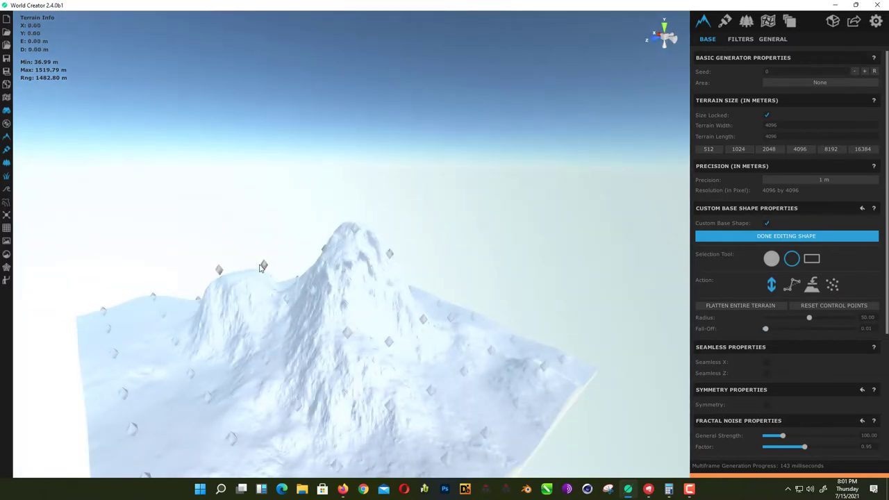
drag(287, 294, 310, 299)
drag(343, 334, 343, 302)
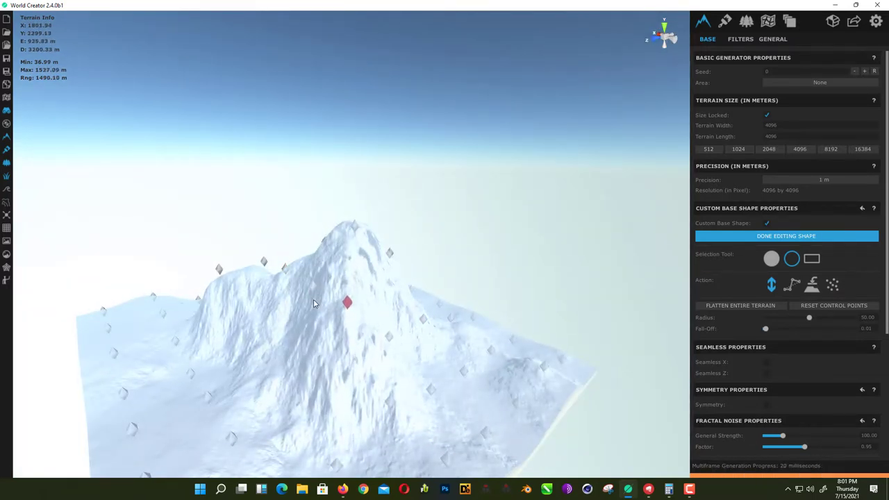
right_drag(332, 344, 445, 402)
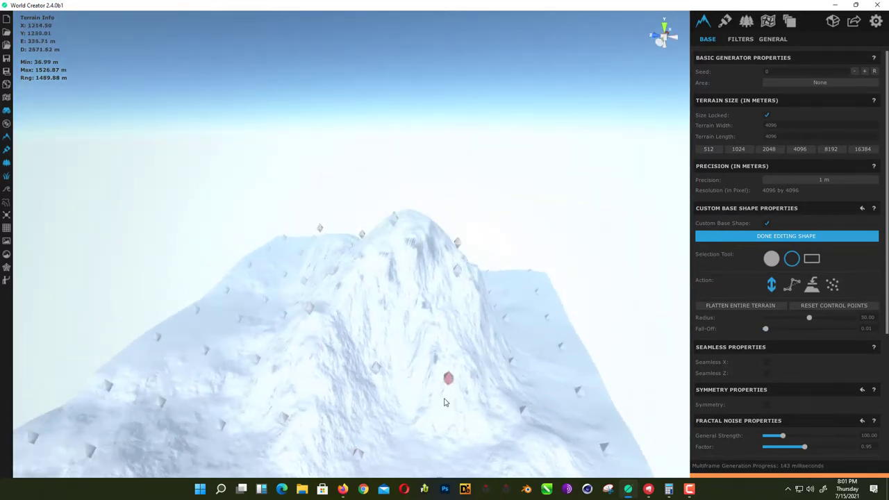
drag(283, 336, 281, 344)
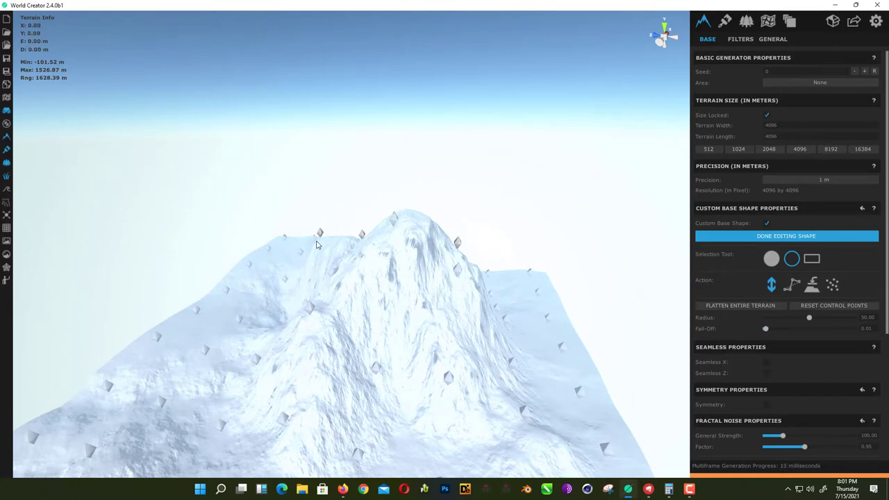
Step: Raise the control points around the summit to make the peak about 1763 m high
right_drag(339, 323, 598, 328)
right_drag(167, 309, 256, 306)
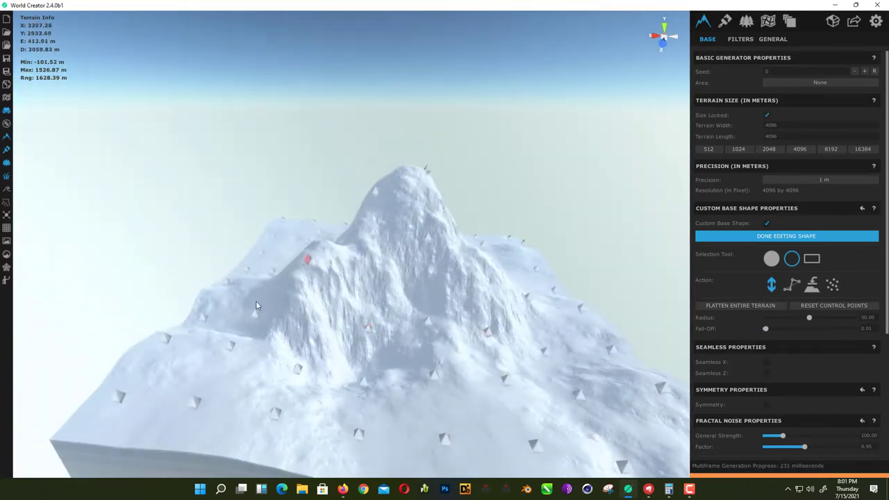
mouse_move(423, 173)
mouse_down()
mouse_move(420, 153)
mouse_move(424, 166)
mouse_up()
drag(376, 192, 362, 171)
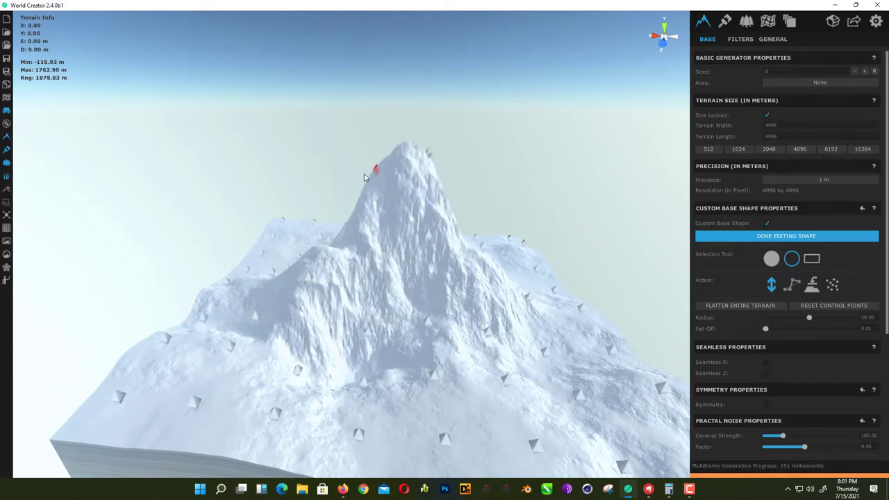
Step: Lower two control points on the mountain's side slope to slim the peak to about 1720 m
right_drag(363, 178, 491, 375)
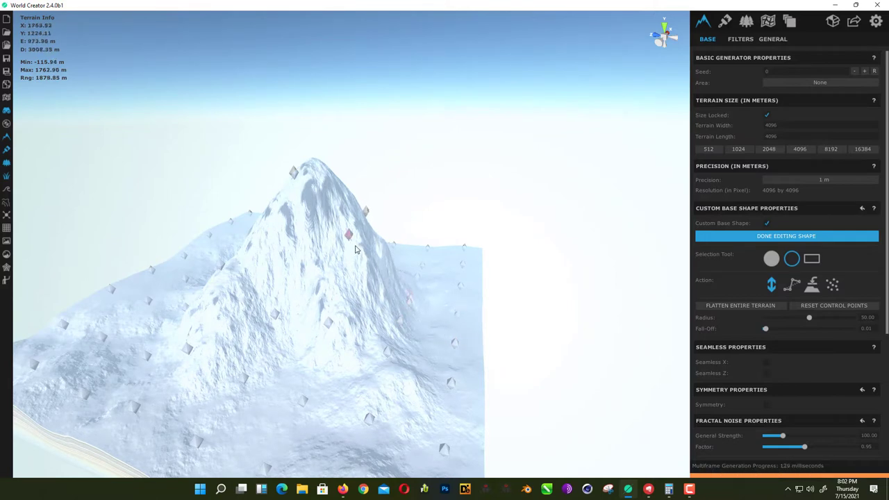
drag(349, 236, 350, 257)
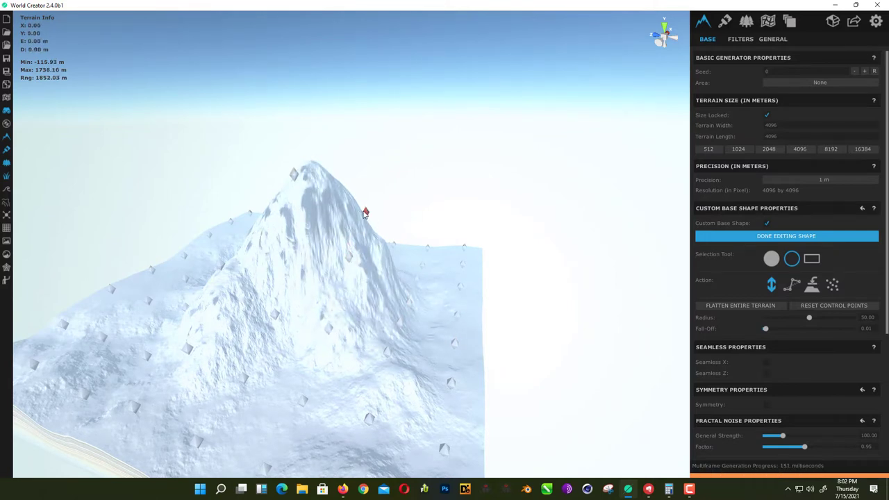
drag(358, 230, 359, 241)
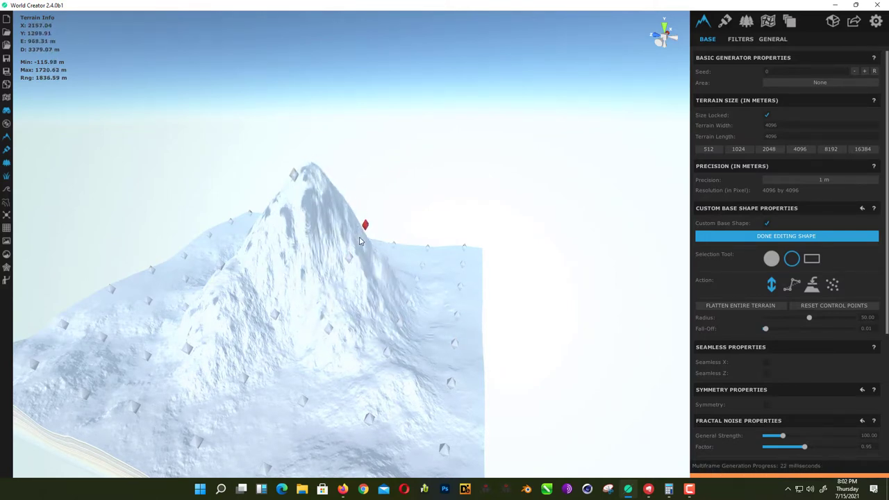
Step: Sink the ground at the mountain's foot into a basin about -280 m deep and adjust the control points around its rim
right_drag(318, 306, 282, 379)
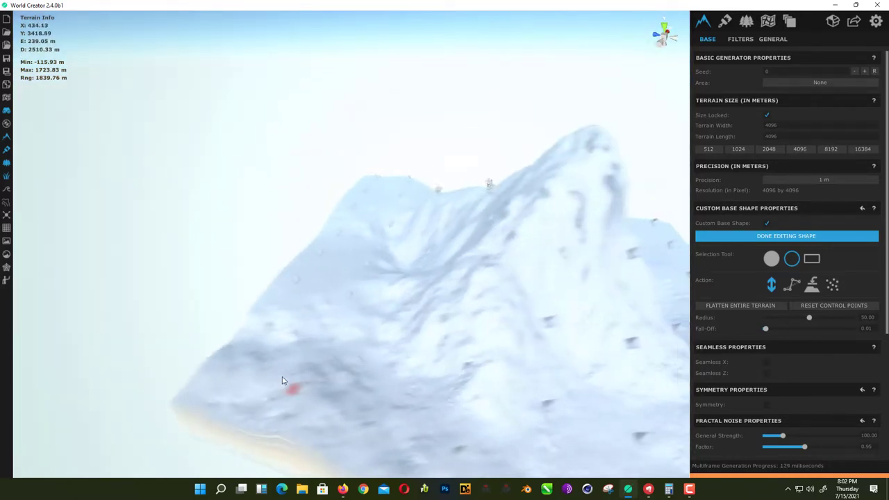
right_drag(520, 324, 333, 334)
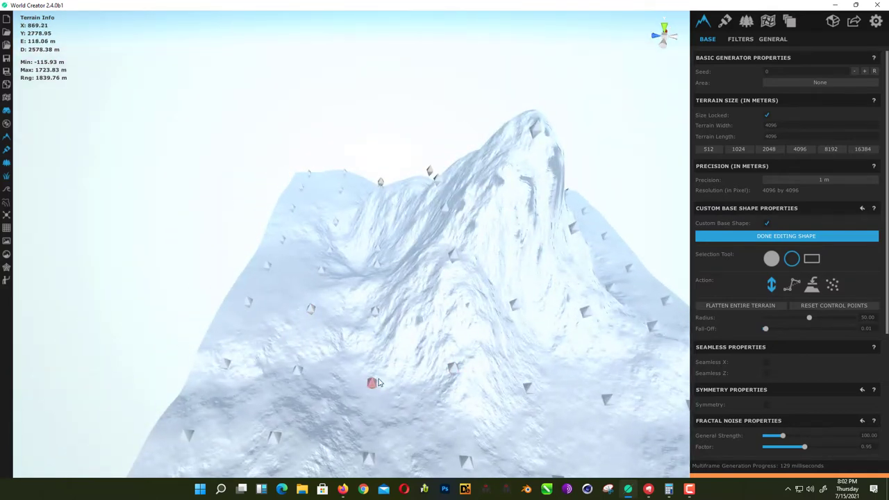
drag(379, 382, 381, 404)
drag(448, 380, 428, 339)
scroll(428, 338, down, 3)
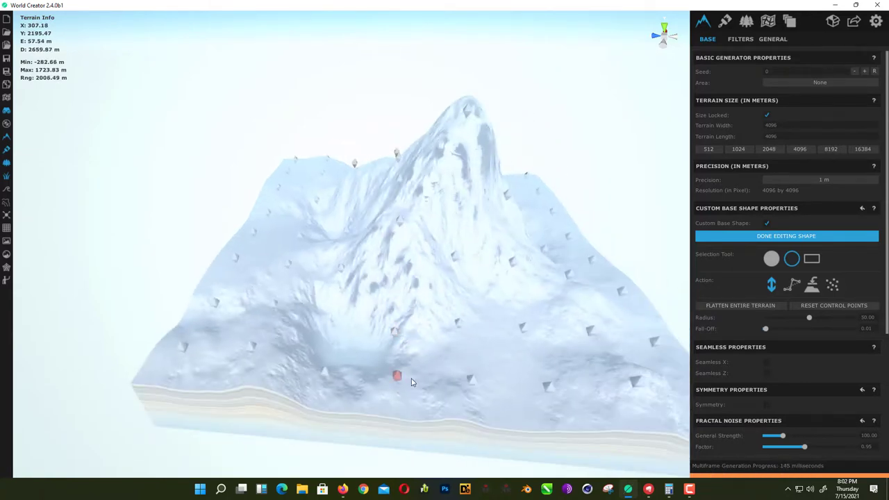
drag(411, 380, 408, 369)
drag(468, 331, 467, 324)
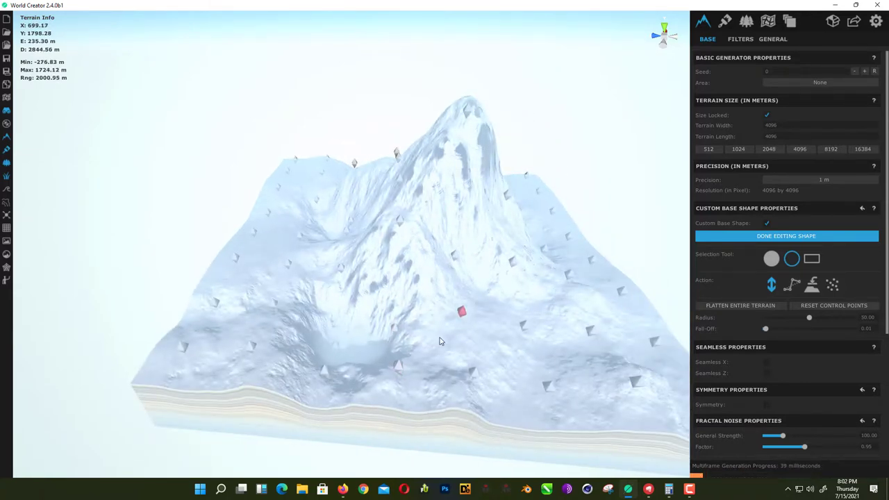
Step: Deepen the basin to about -419 m and extend it up toward the mountain slope
scroll(424, 369, up, 2)
drag(382, 409, 380, 397)
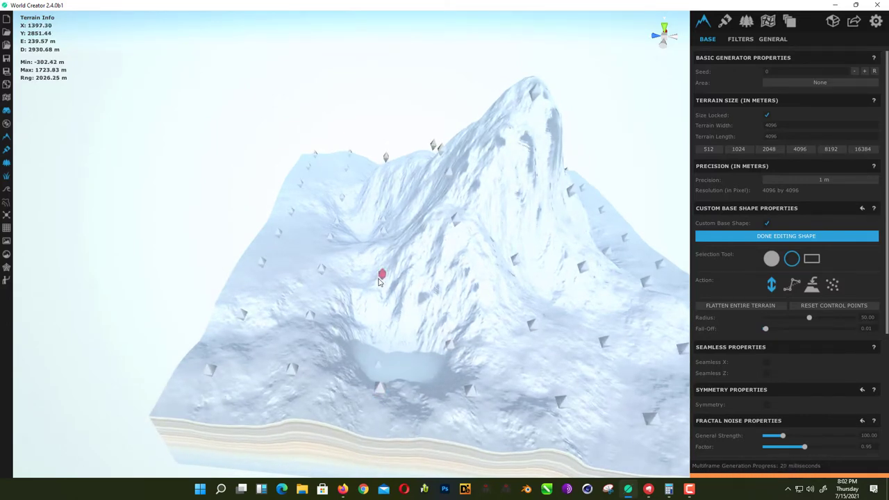
drag(379, 281, 387, 307)
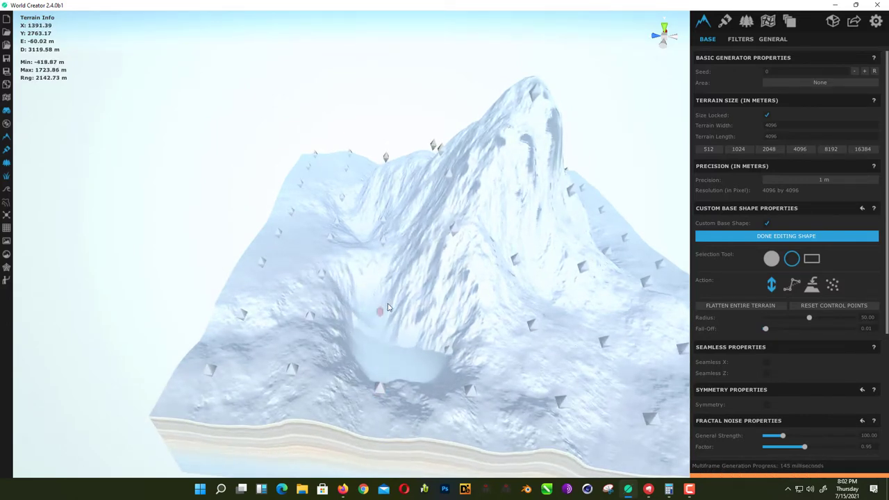
Step: Reshape the basin from the opposite side, widening it toward the terrain edge and deepening it to about -440 m
right_drag(389, 307, 341, 442)
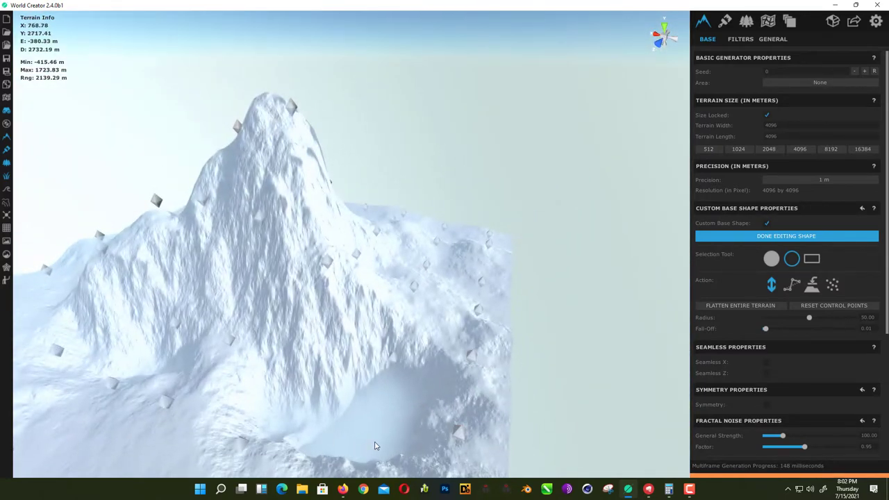
drag(369, 439, 369, 436)
right_drag(372, 423, 388, 339)
drag(342, 330, 344, 350)
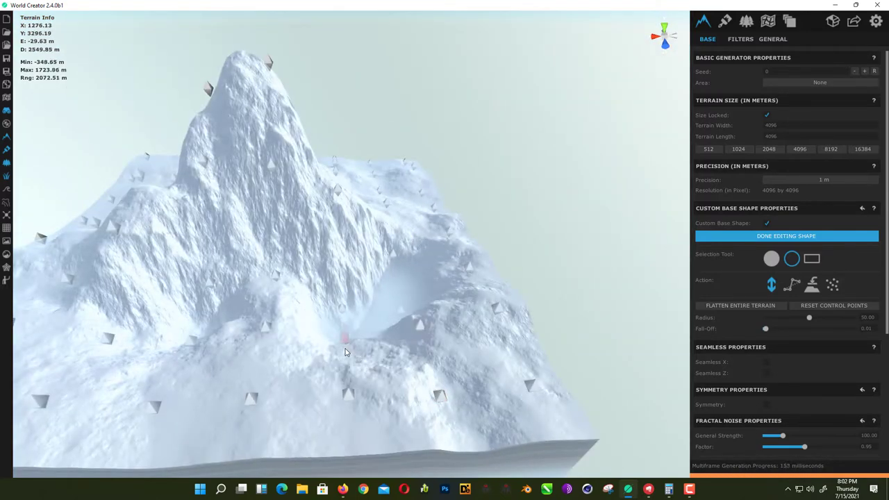
drag(419, 325, 433, 397)
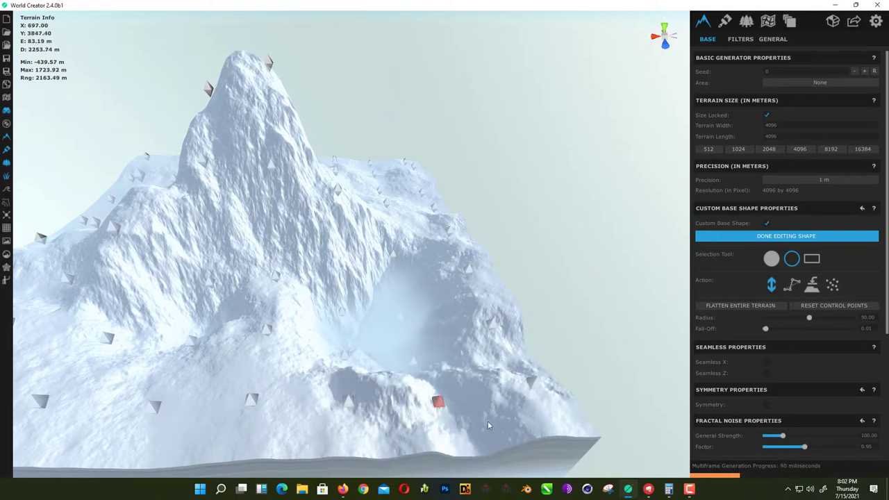
drag(536, 388, 542, 399)
Step: Form a second basin at the foot of the mountain's other side and raise its outer rim
middle_drag(463, 349, 436, 371)
right_drag(436, 375, 304, 328)
right_drag(206, 385, 332, 348)
drag(306, 307, 308, 323)
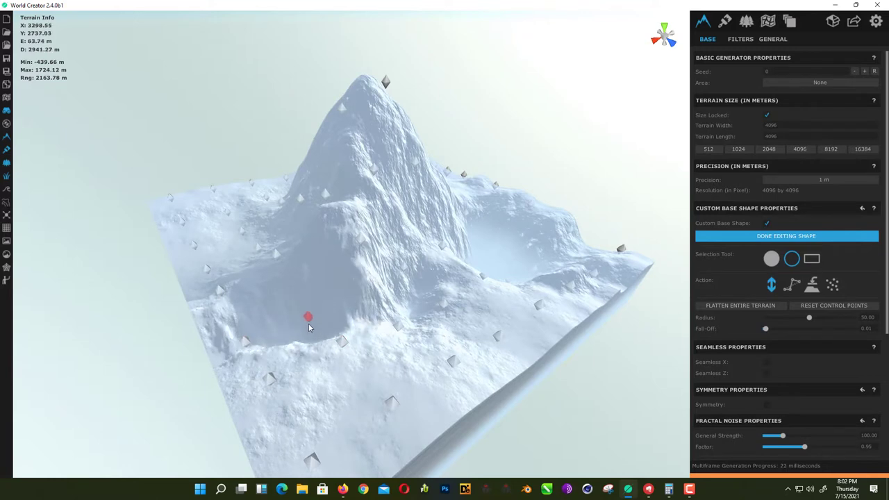
drag(236, 342, 241, 331)
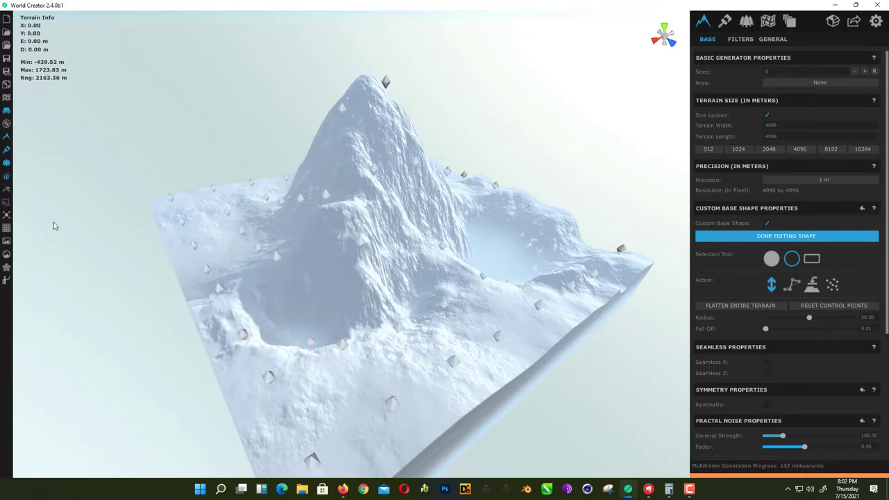
Step: Turn on the water and raise the edge control point to close the large lake's gap to the sea
click(8, 191)
right_drag(347, 208, 253, 235)
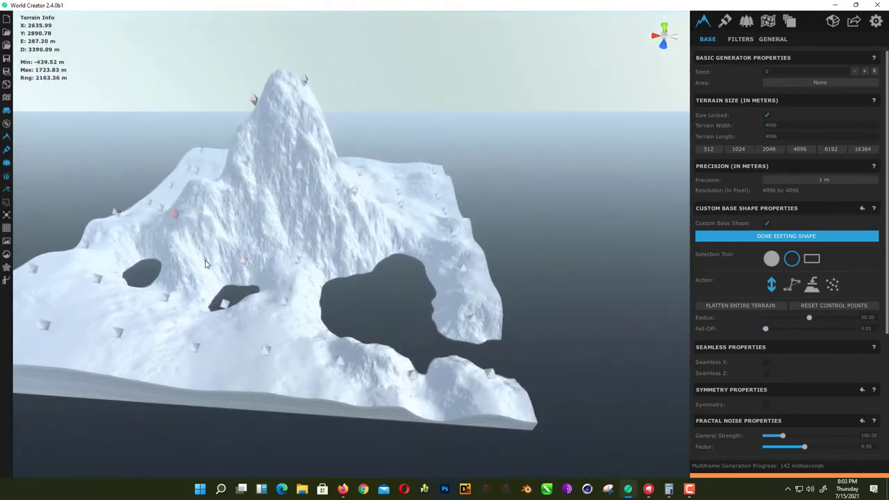
right_drag(205, 261, 237, 228)
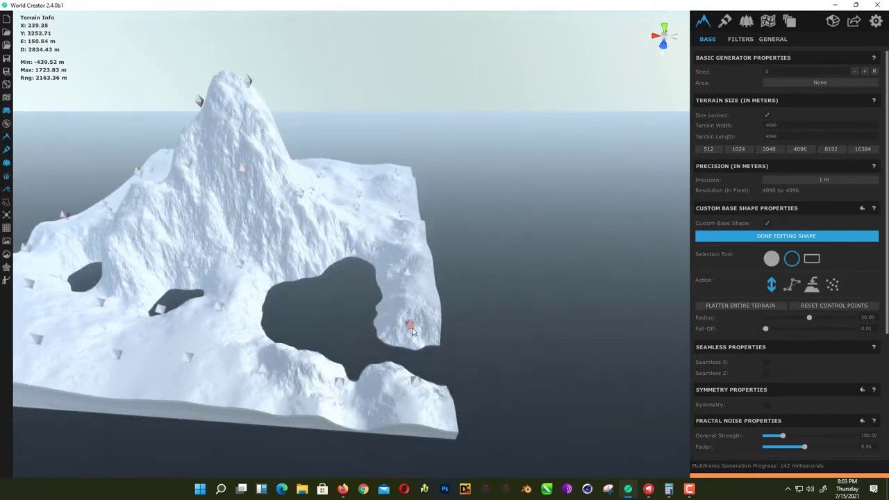
drag(415, 377, 416, 363)
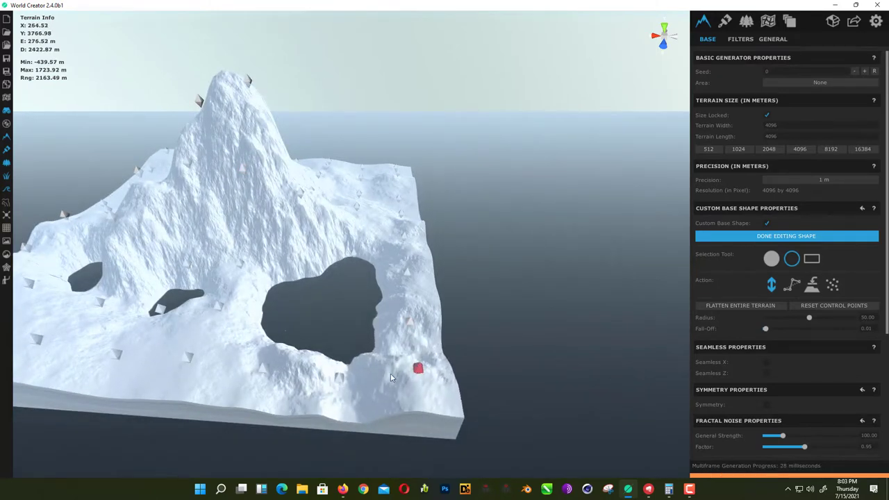
Step: Raise the small middle lake's bed above the water, and lower the neighbouring lake's shore to enlarge it below a raised rim
middle_drag(269, 363, 392, 371)
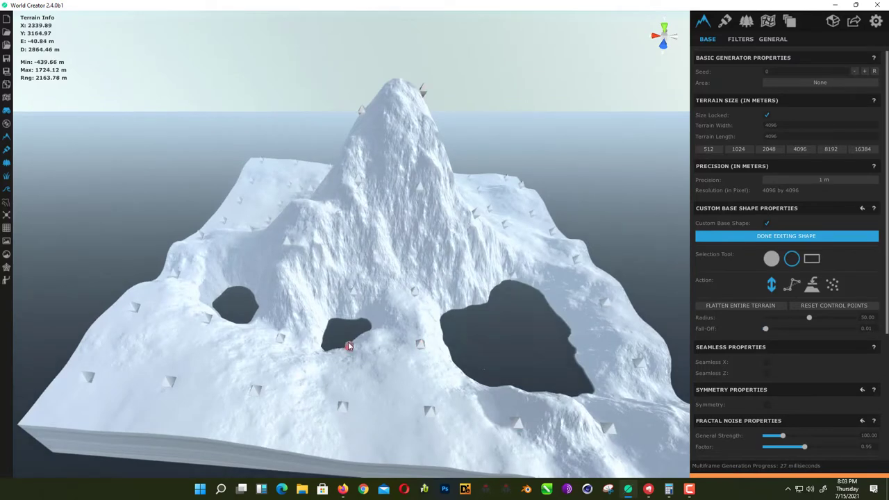
drag(349, 346, 352, 289)
middle_drag(265, 304, 387, 357)
drag(323, 369, 328, 385)
click(253, 366)
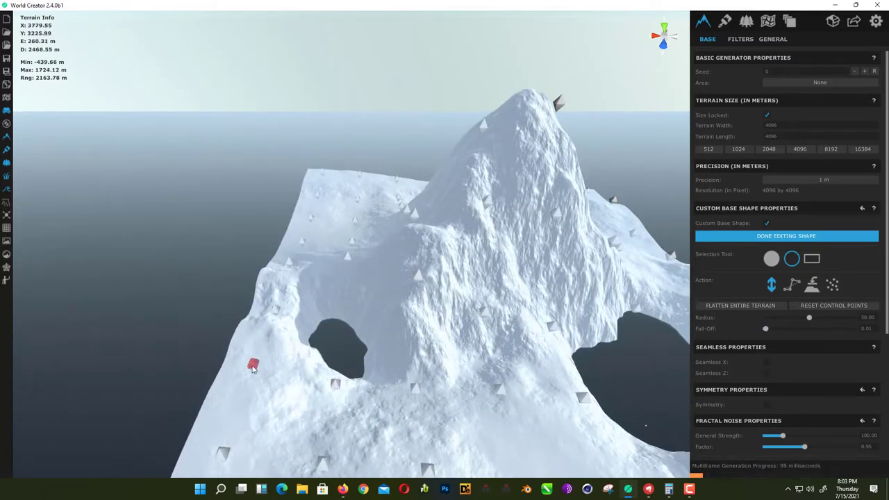
drag(252, 374, 225, 355)
drag(333, 393, 326, 411)
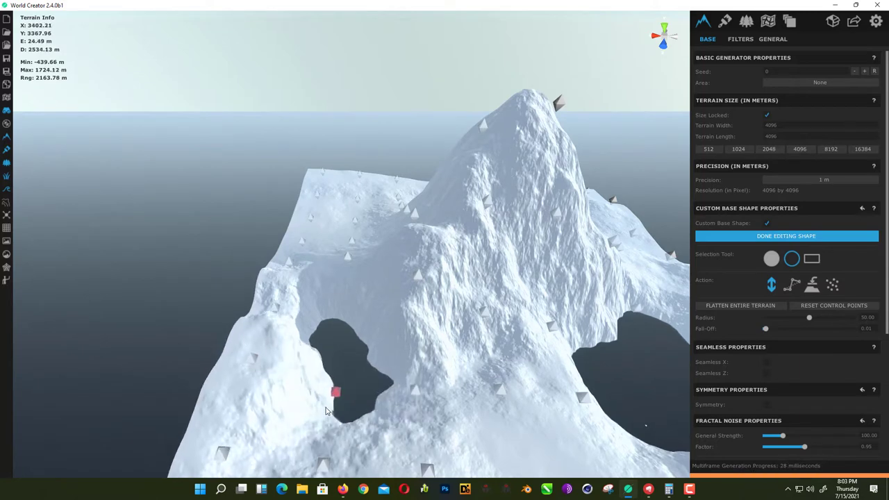
Step: Look over the reshaped terrain from the other side and finish editing the custom base shape
right_drag(324, 410, 405, 292)
right_drag(374, 246, 344, 287)
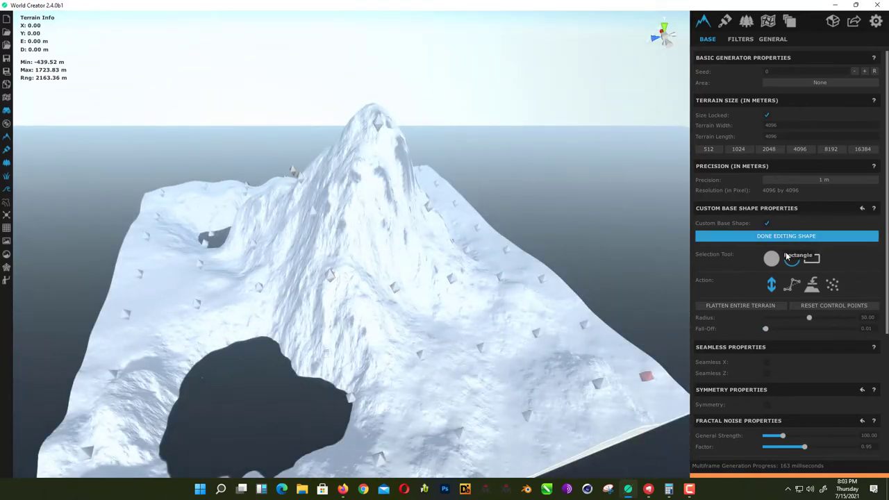
click(777, 238)
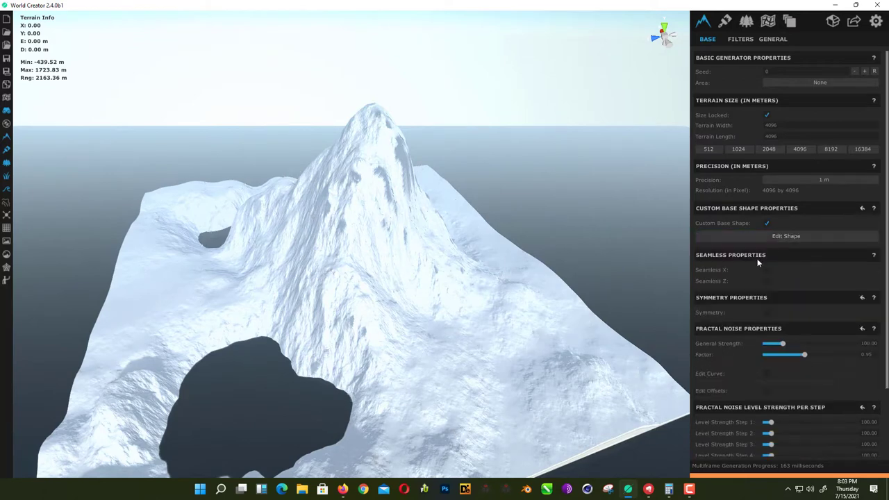
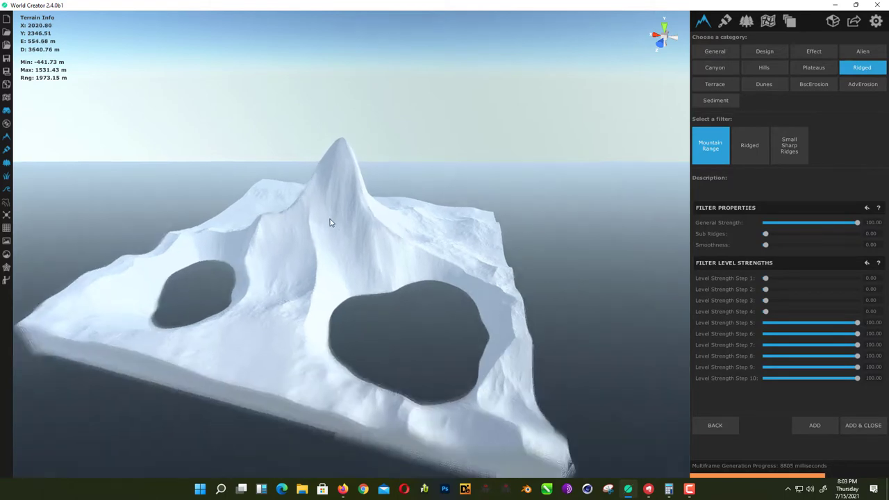
Step: Examine the Mountain Range filter's preview on the terrain from a closer angle
right_drag(417, 240, 376, 243)
scroll(376, 244, up, 3)
scroll(375, 245, down, 3)
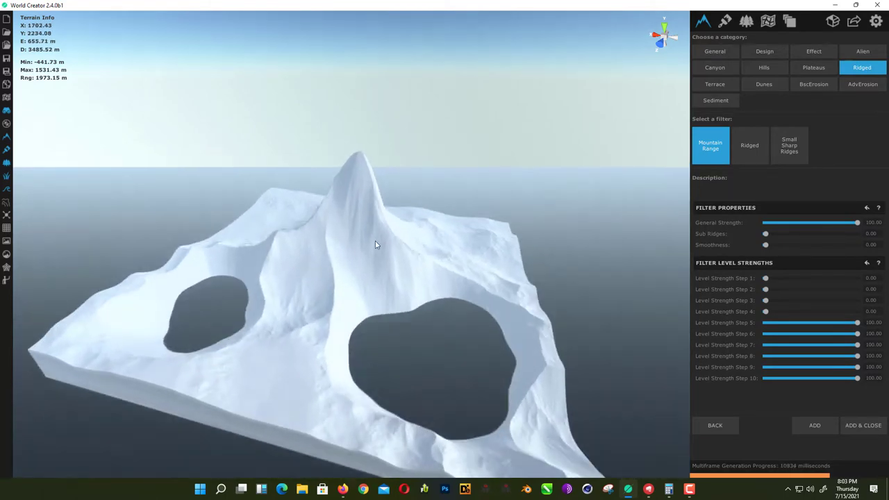
scroll(342, 210, up, 3)
scroll(347, 254, up, 2)
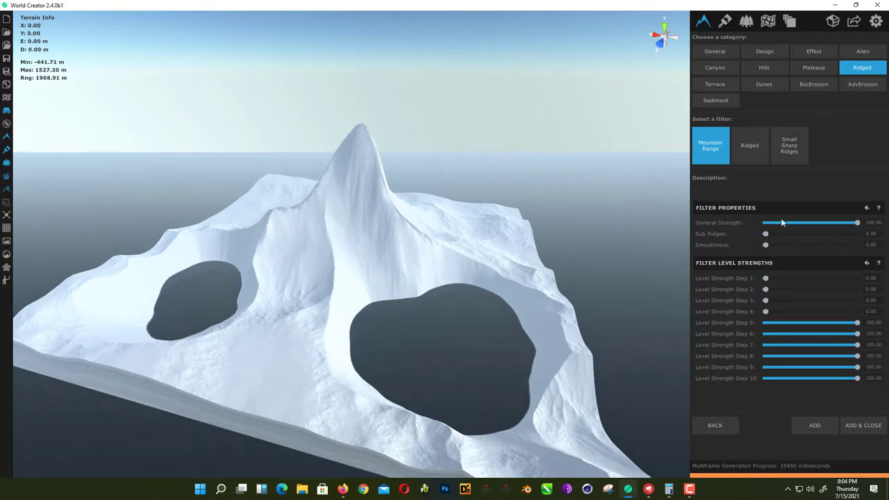
Step: Preview the general Border Blend filter around the terrain edges, and reduce its General Strength to 0
click(718, 52)
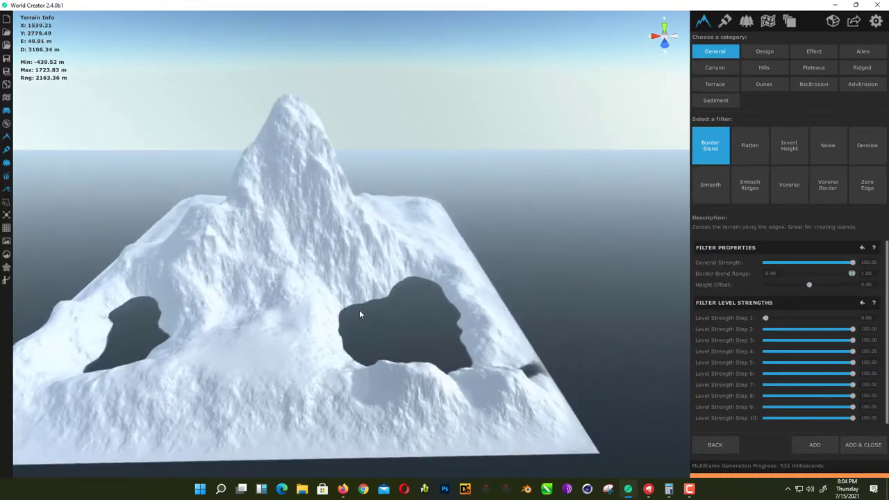
middle_drag(359, 310, 450, 358)
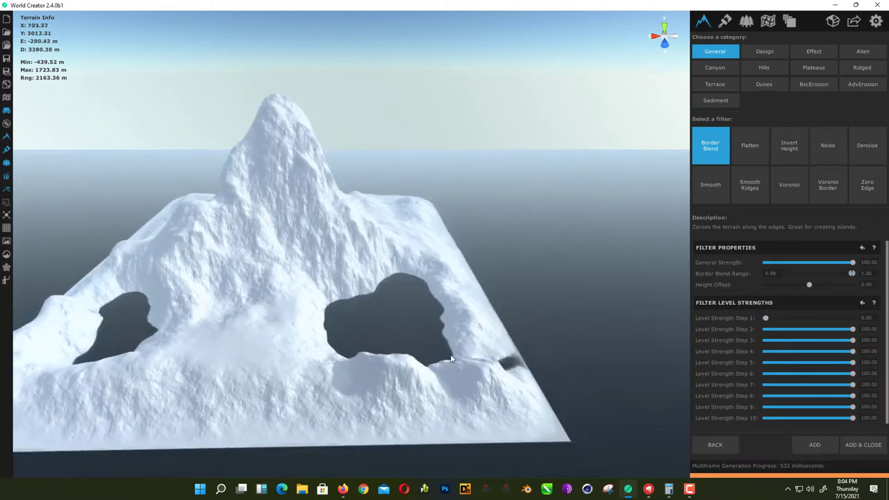
middle_drag(471, 329, 392, 329)
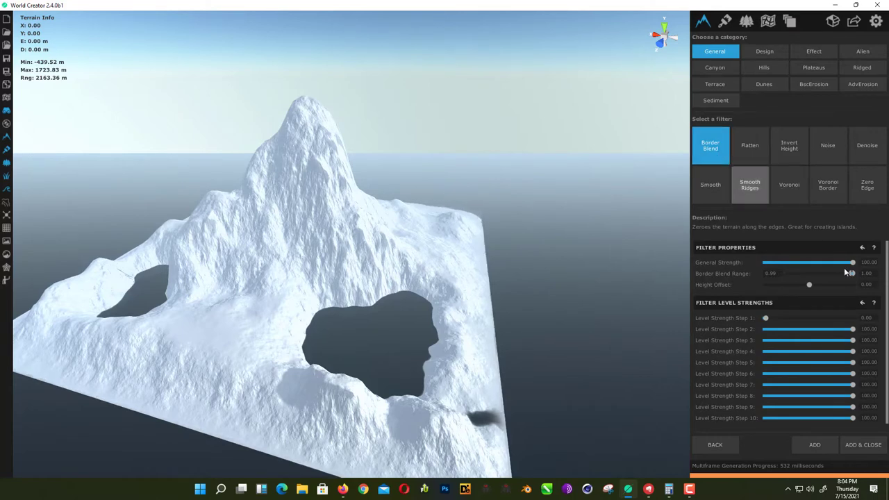
middle_drag(521, 332, 530, 297)
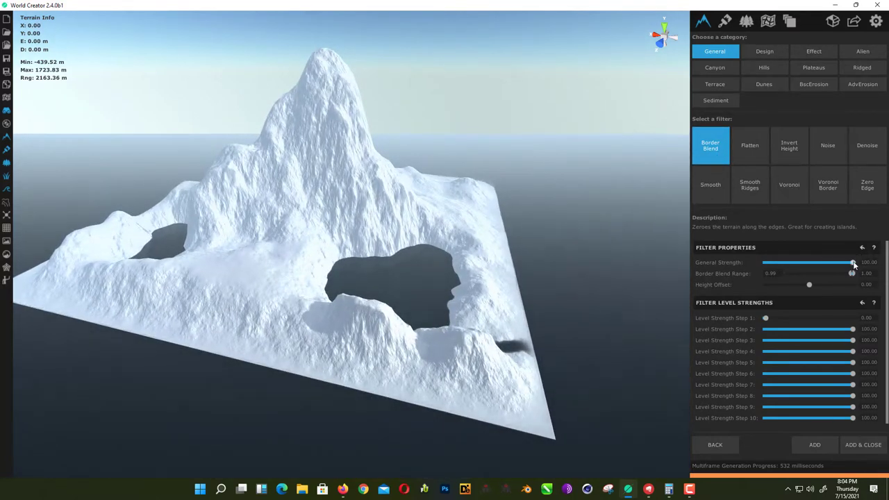
drag(854, 264, 758, 267)
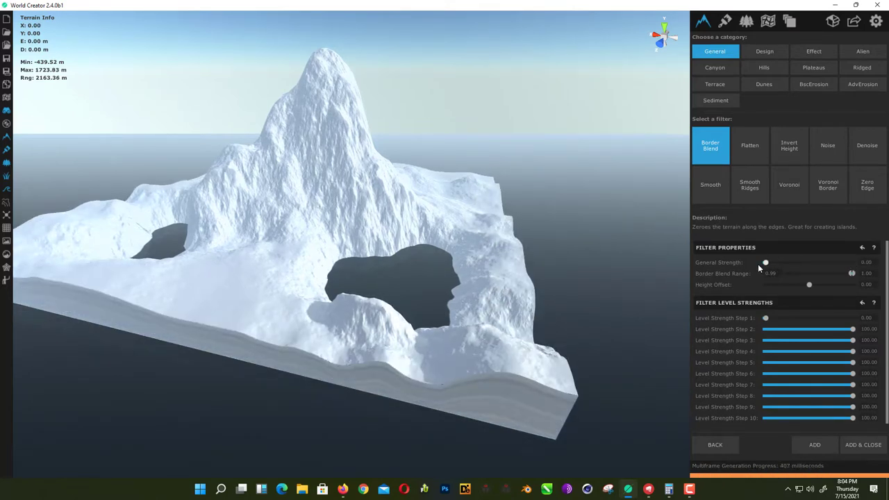
Step: Preview the Flatten, Invert Height and Noise filters on the terrain, examining the effect of each
click(747, 157)
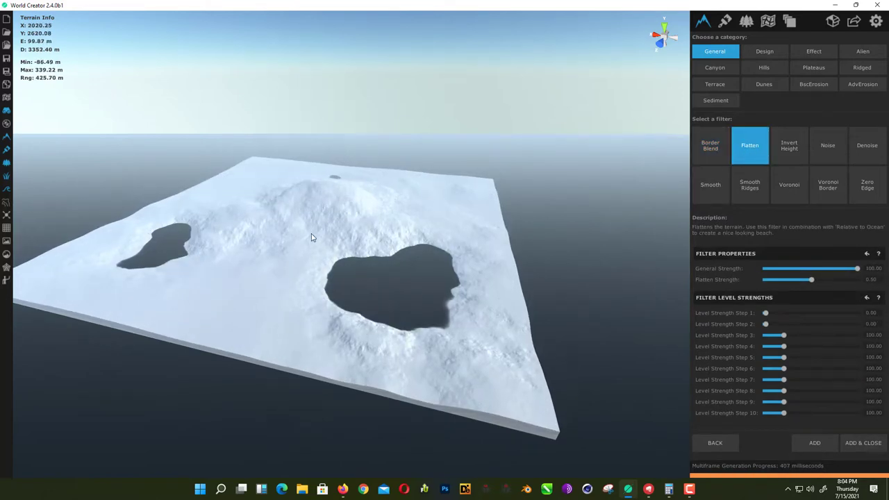
click(782, 154)
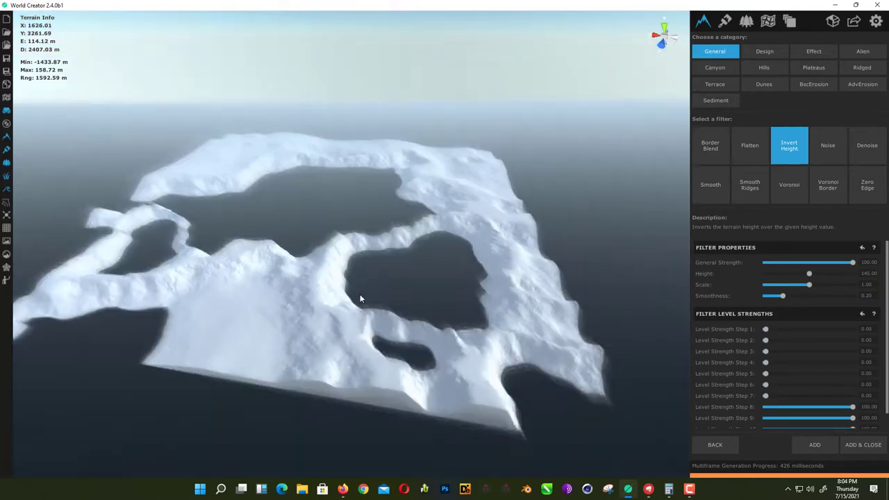
right_drag(360, 294, 358, 282)
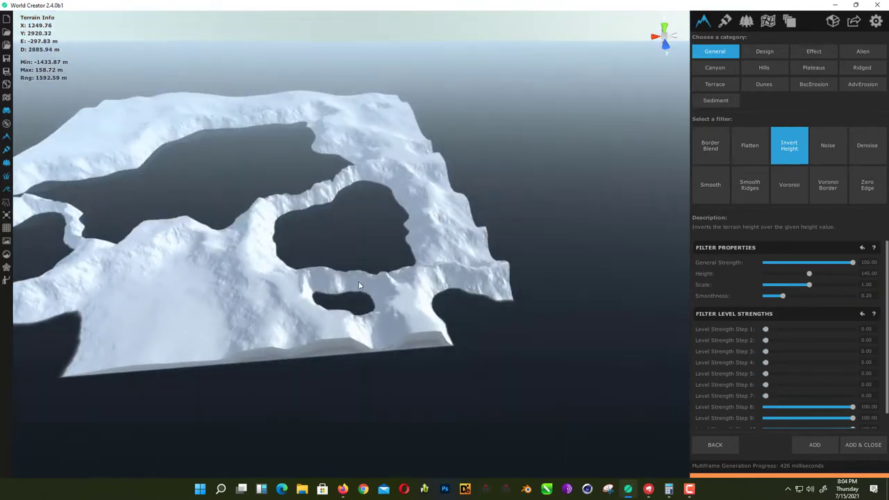
middle_drag(358, 281, 438, 304)
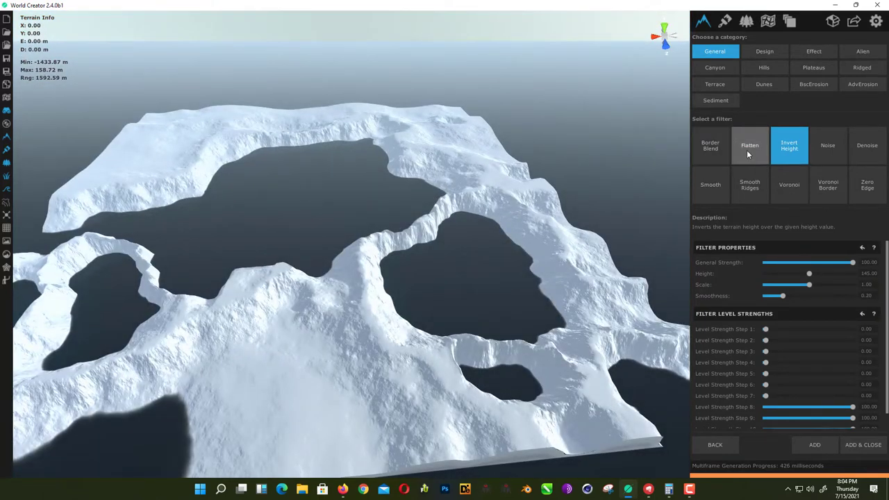
click(828, 147)
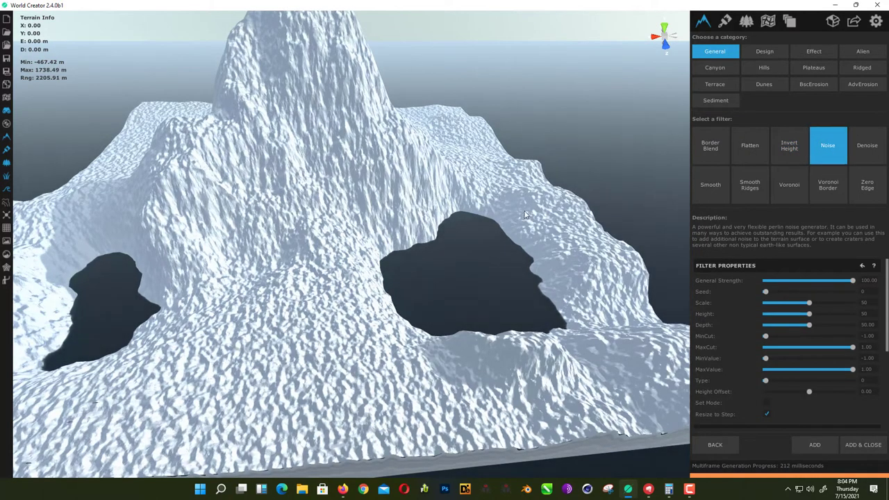
scroll(521, 229, down, 3)
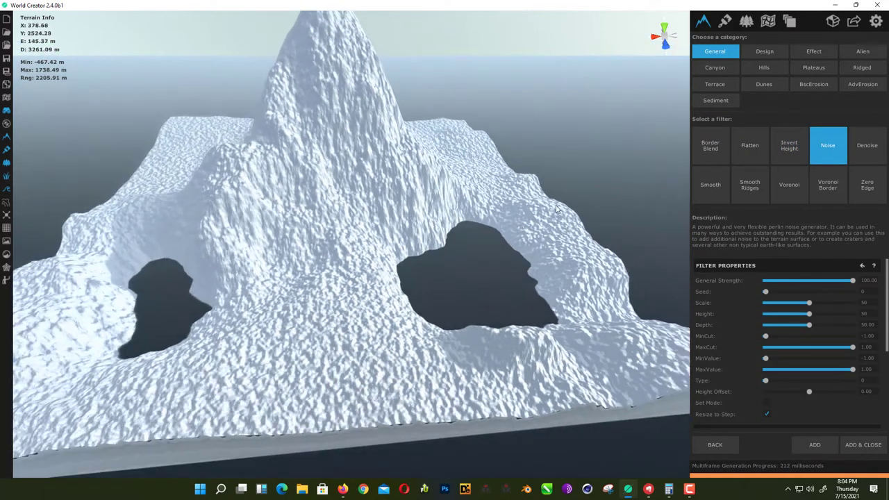
Step: Preview the Denoise and Smooth filters, and try Smooth Ridges with its General Strength lowered to about 69
click(861, 147)
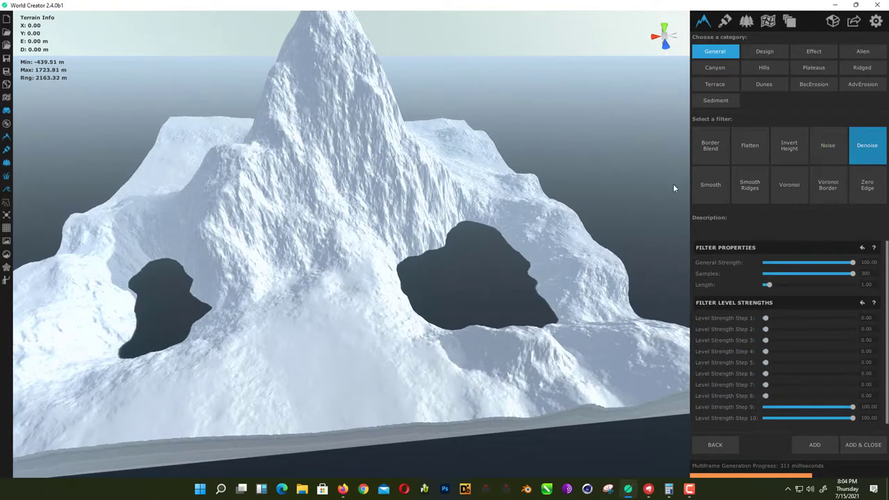
click(696, 189)
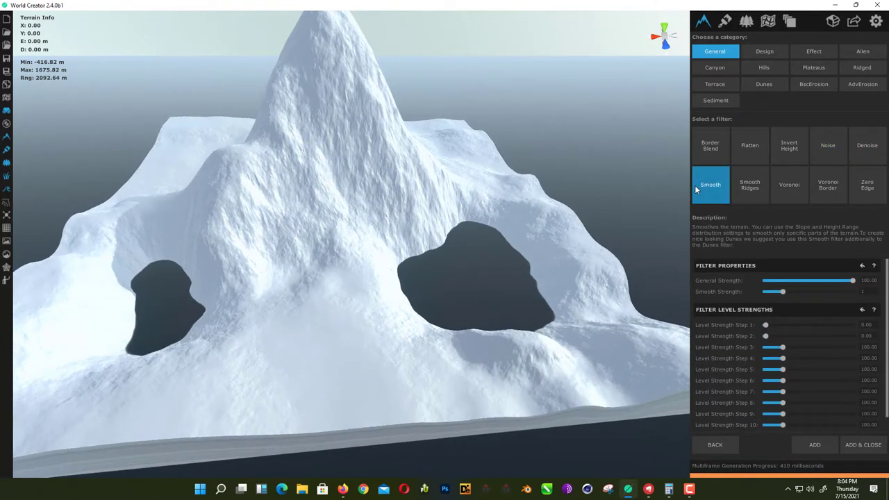
click(750, 190)
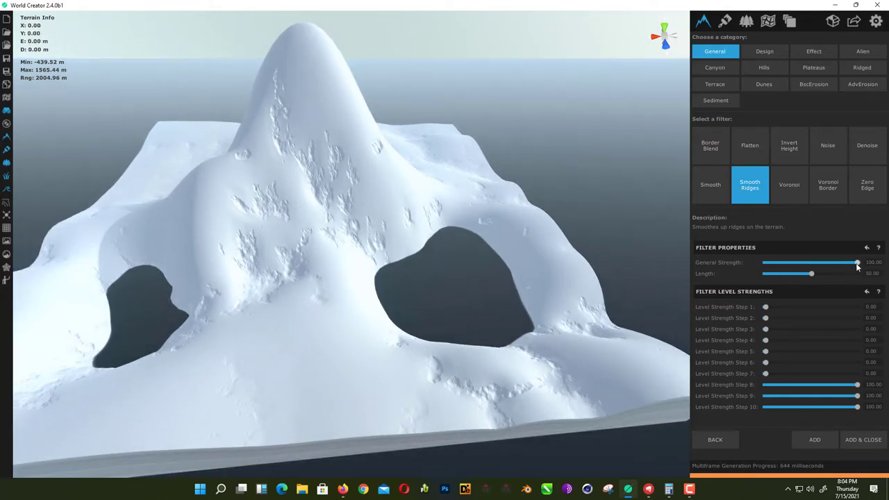
drag(857, 263, 820, 264)
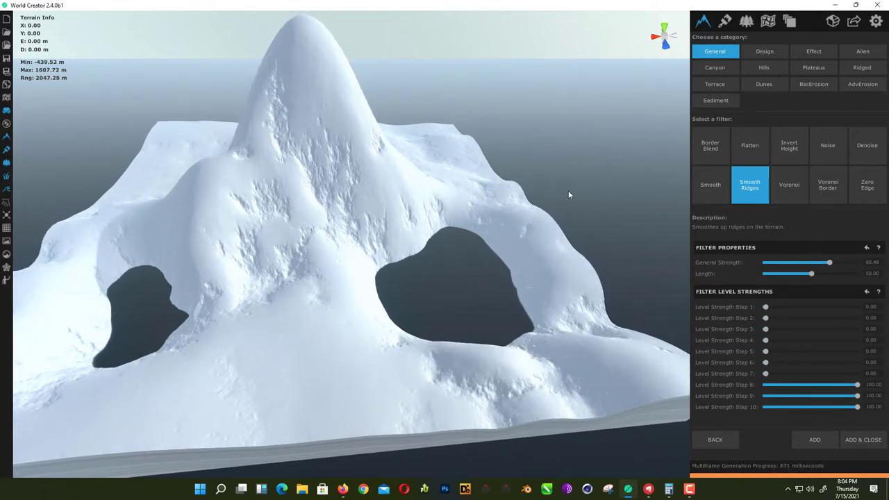
Step: Preview the Voronoi, Voronoi Border and Zero Edge filters, examining the Voronoi Border result from several angles
click(778, 195)
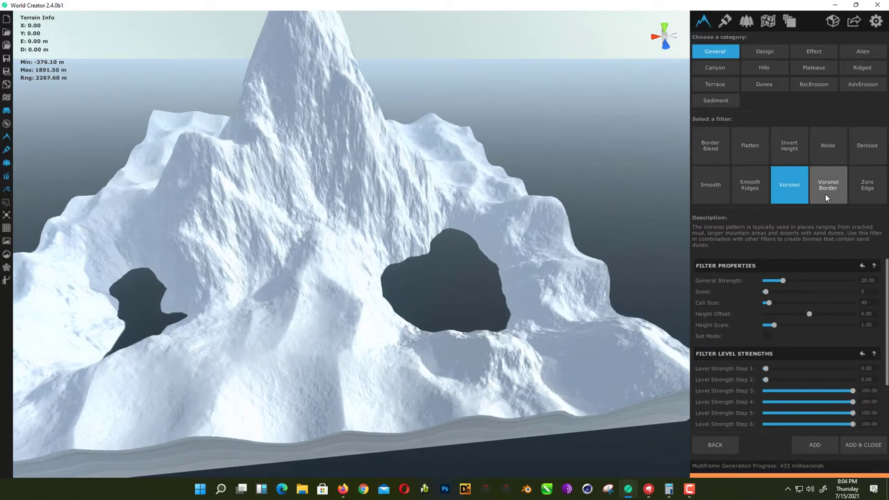
click(828, 185)
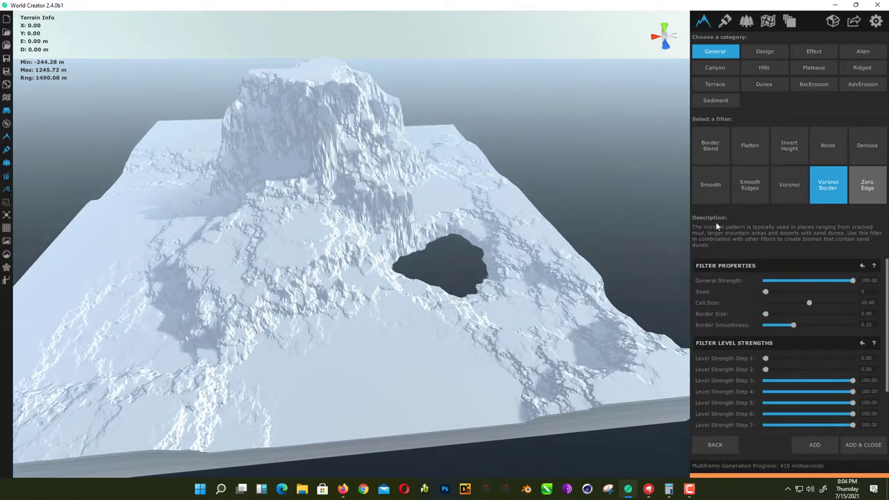
right_drag(500, 282, 479, 251)
scroll(502, 232, down, 3)
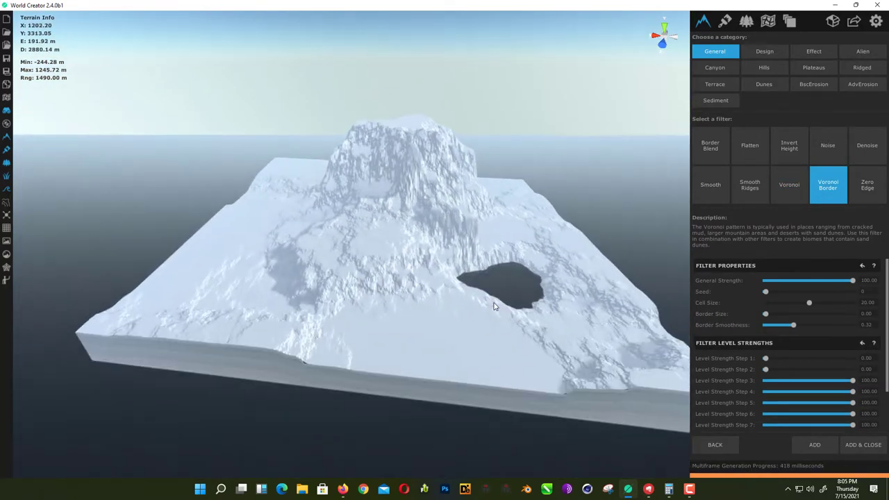
right_drag(494, 306, 507, 303)
scroll(602, 291, up, 1)
right_drag(601, 292, 500, 296)
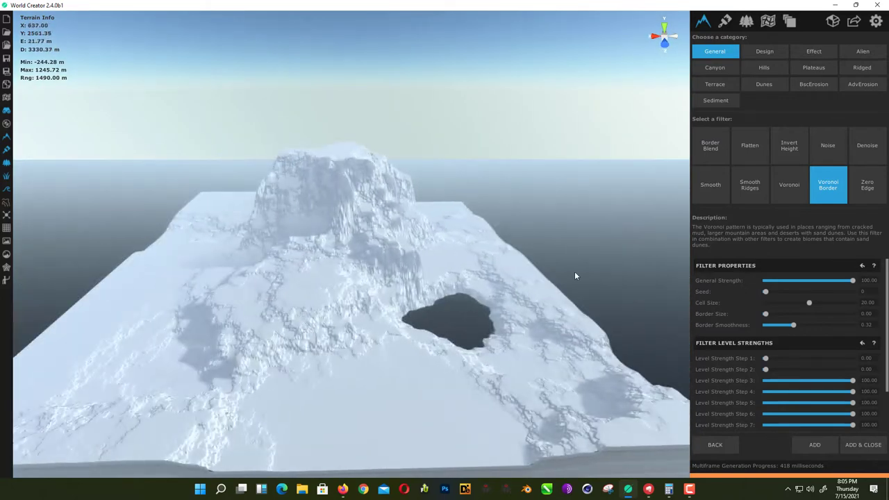
click(868, 186)
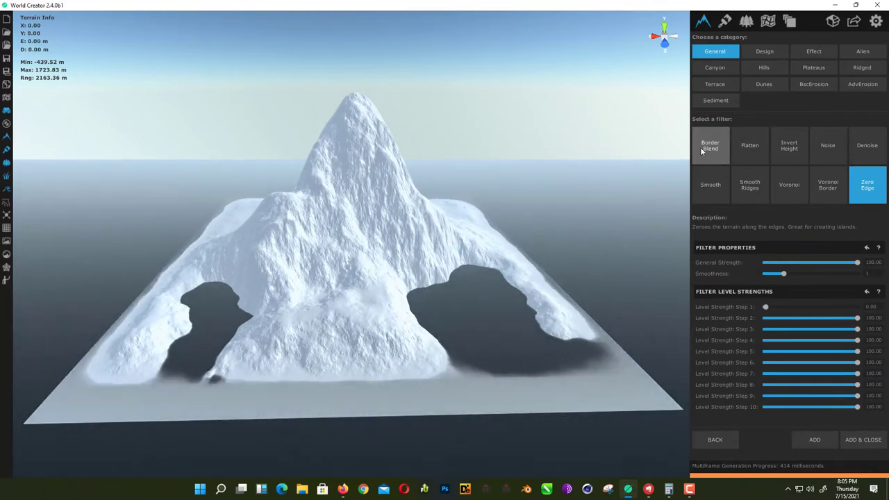
Step: Preview the Design filters Curve, Drift, LTree, Path, Squeeze and Shape, trying Squeeze at a General Strength of about 88
click(758, 52)
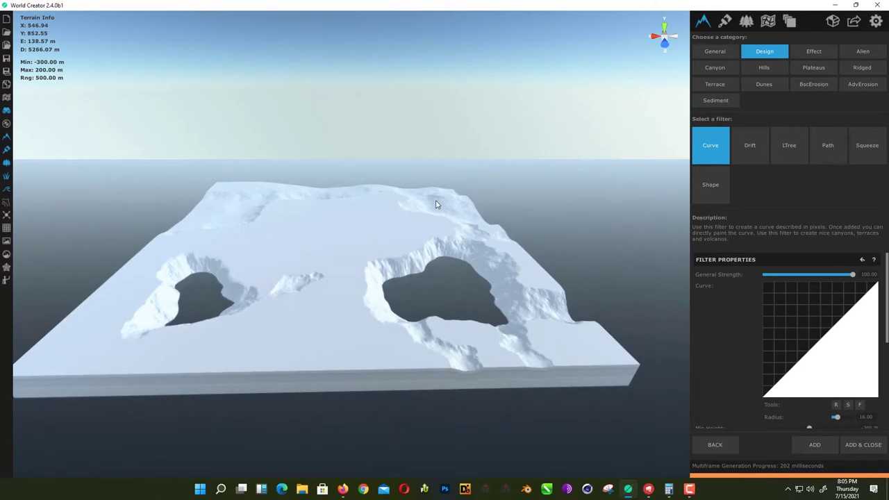
click(744, 153)
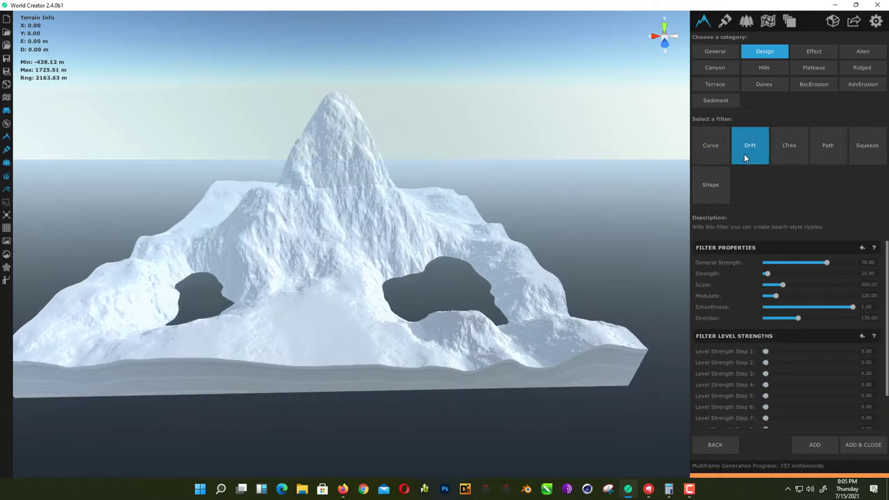
click(786, 152)
click(825, 148)
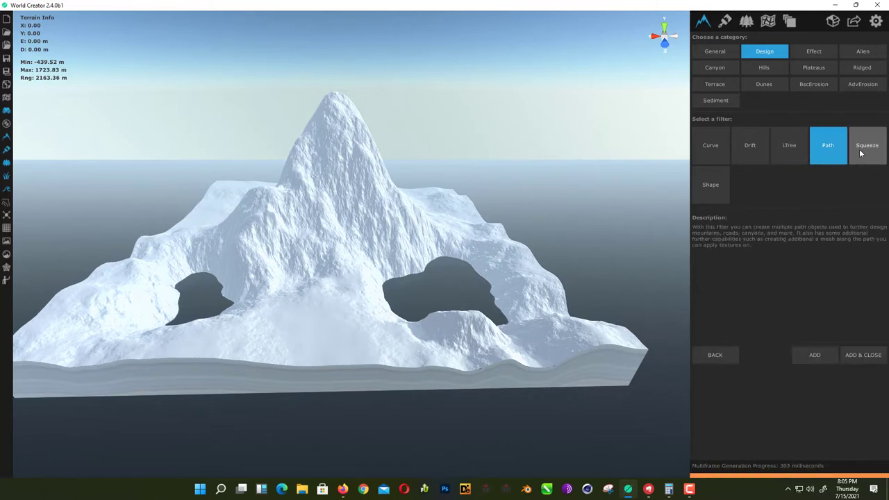
click(861, 153)
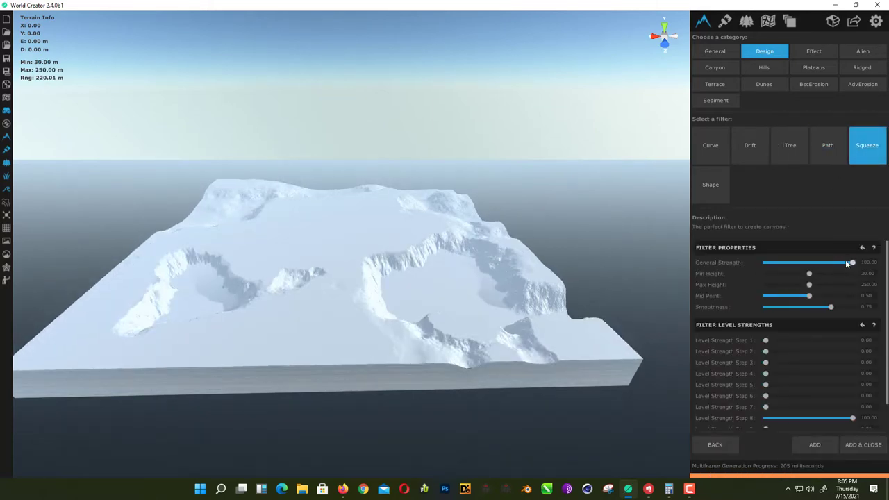
mouse_move(846, 263)
mouse_down()
mouse_move(827, 262)
mouse_move(842, 263)
mouse_up()
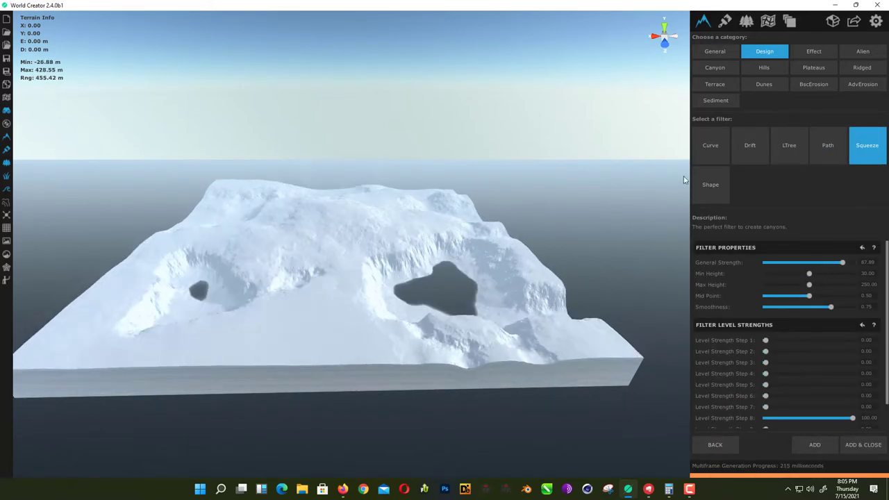
click(710, 185)
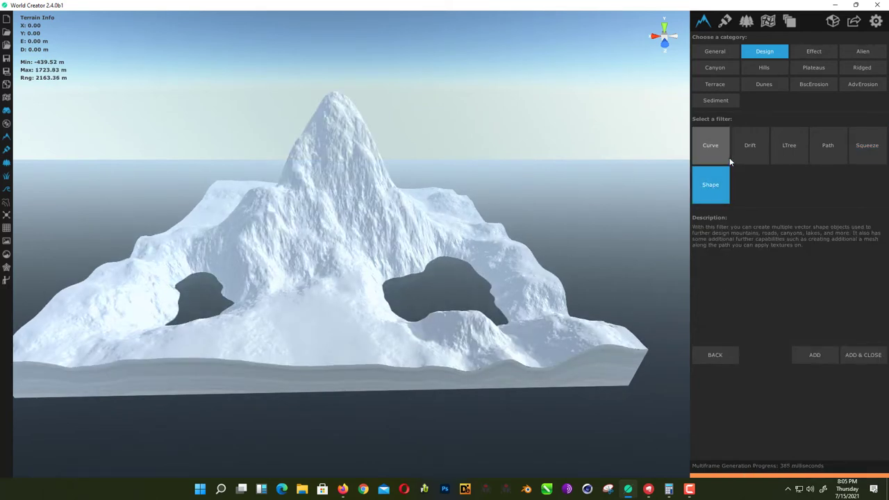
Step: Preview the Effect filters Balloon, Height Map, Rugged and Rugged Normal Map, and compare the last with Rugged again
click(813, 54)
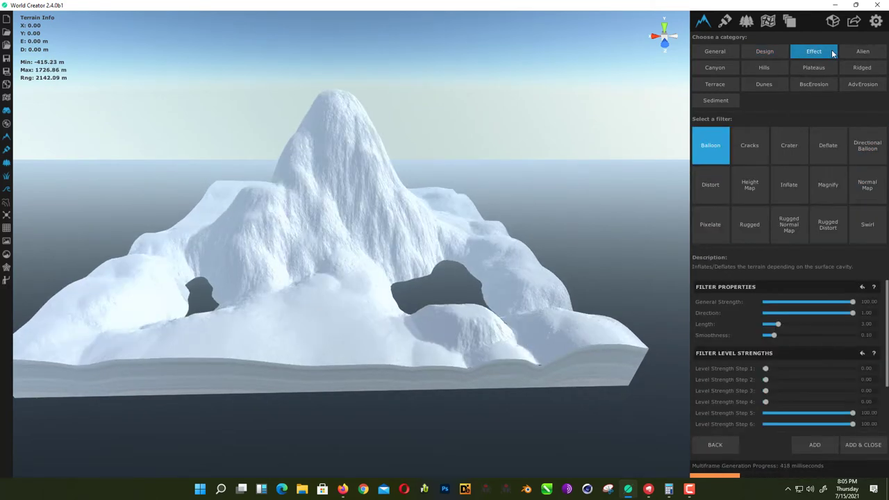
click(751, 190)
click(760, 226)
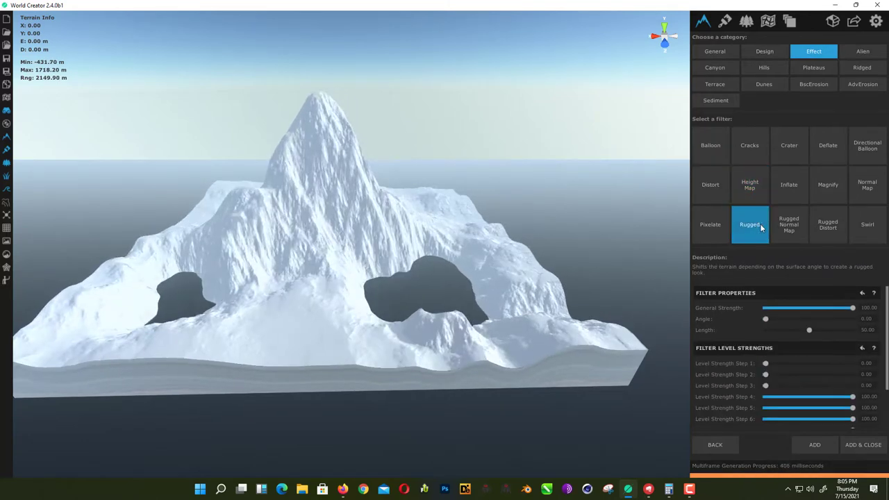
scroll(345, 202, up, 3)
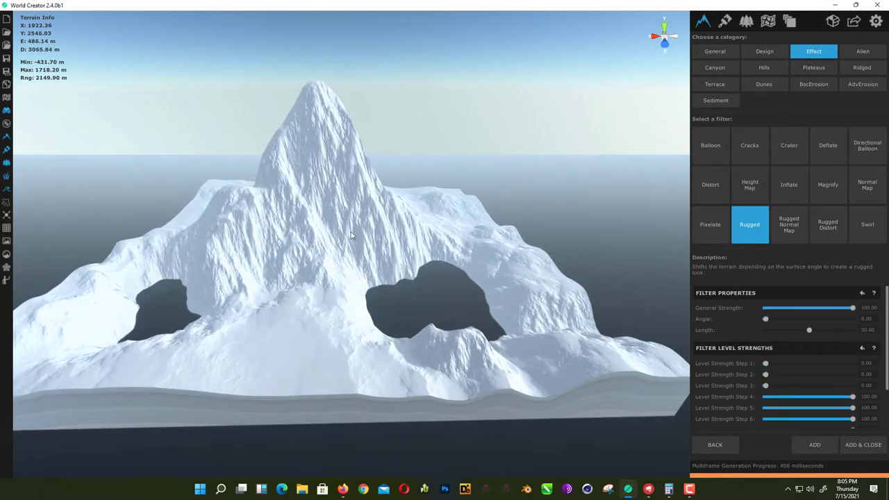
click(790, 225)
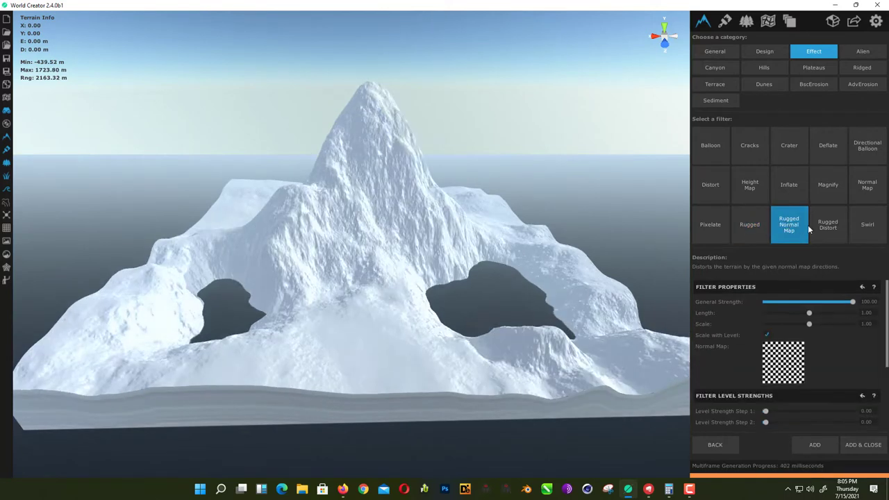
click(750, 225)
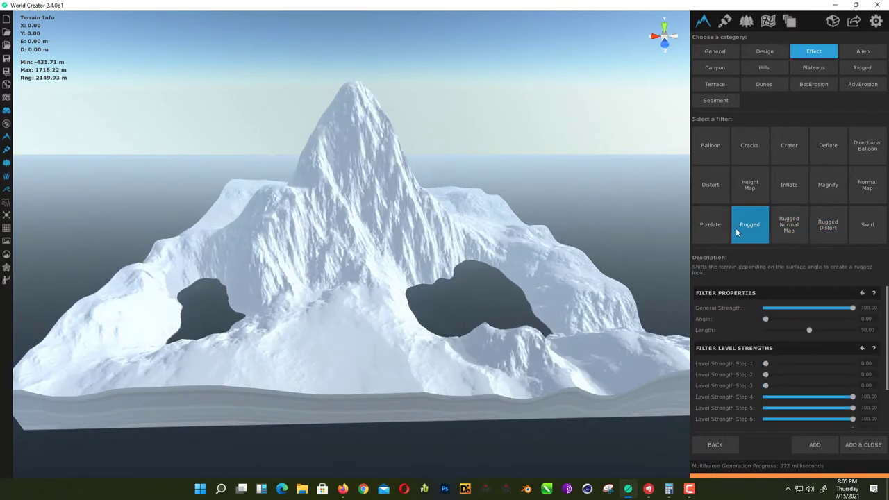
Step: Preview the Ridged category's Ridged and Small Sharp Ridges filters, trying Small Sharp Ridges with its General Strength at 0
click(861, 68)
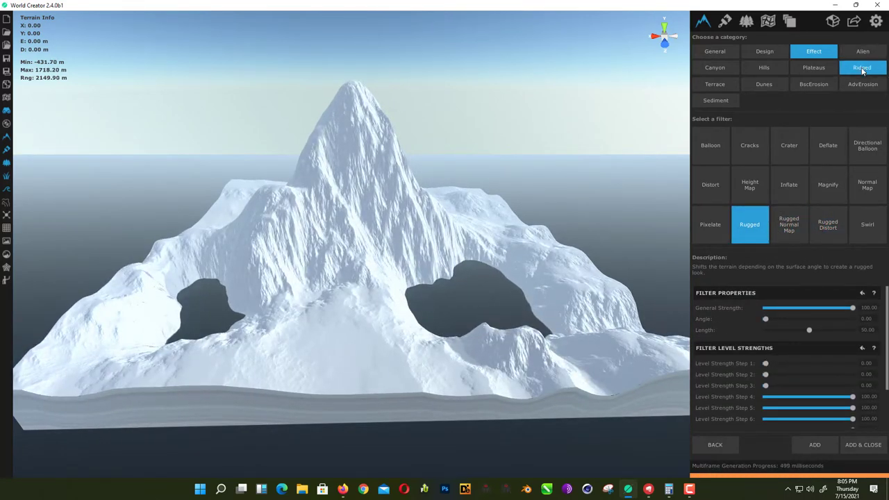
click(744, 150)
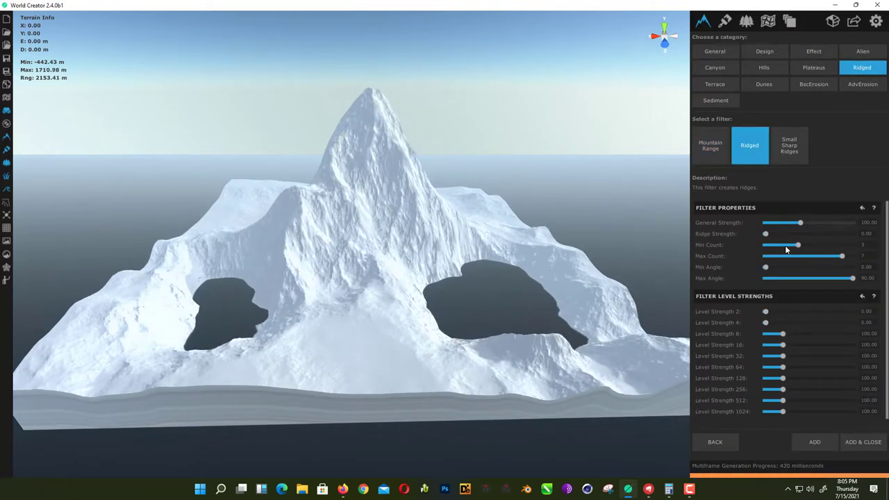
click(788, 147)
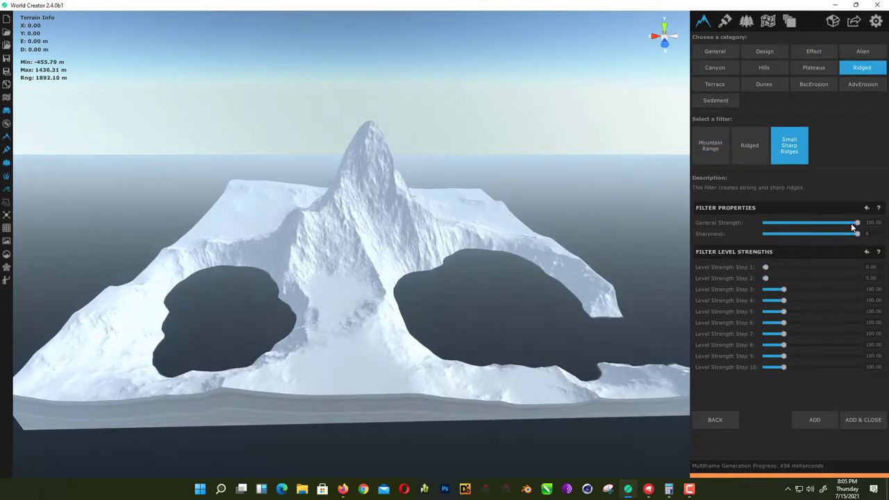
drag(851, 223, 750, 226)
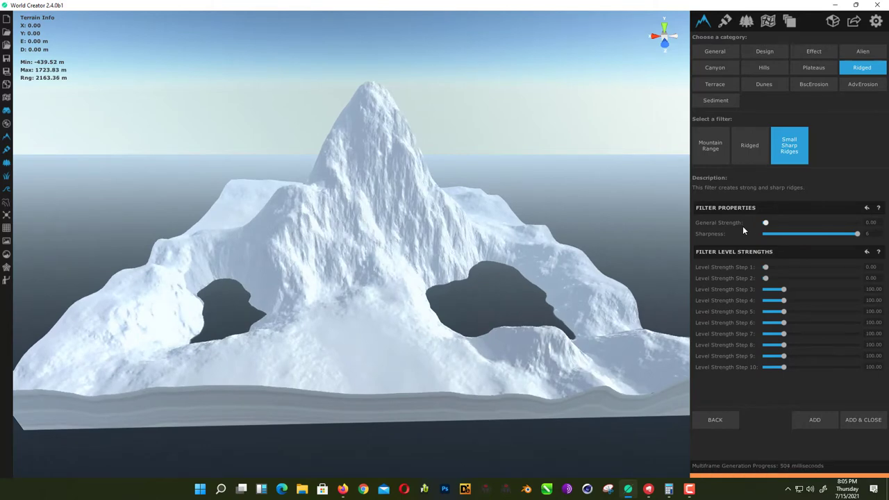
Step: Add the Ridged filter to the terrain with its General Strength lowered to about 80.25
click(752, 155)
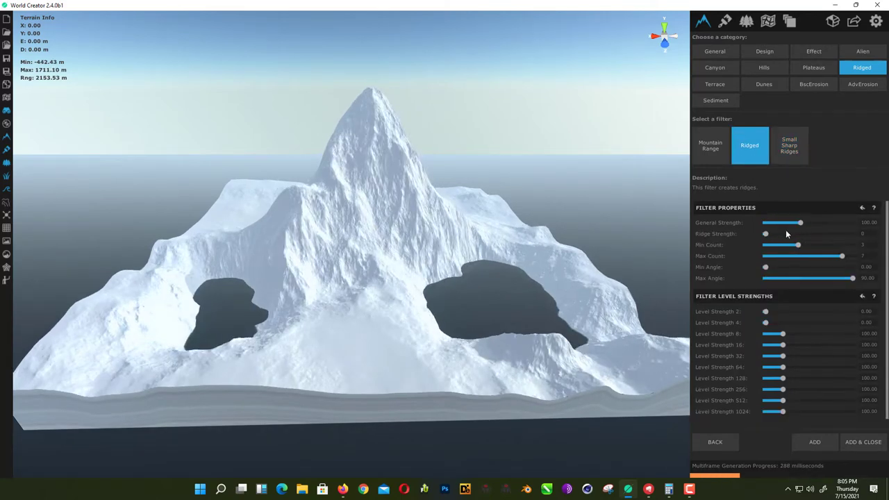
drag(368, 241, 465, 203)
scroll(465, 201, up, 4)
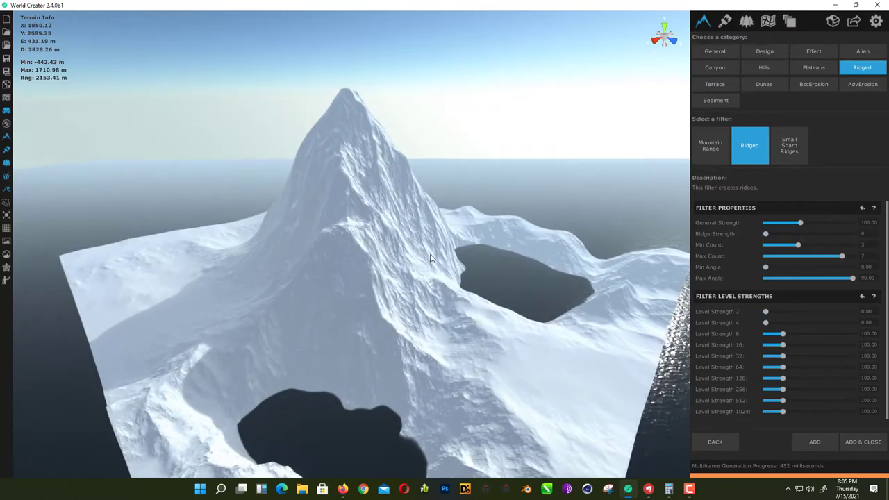
scroll(427, 245, down, 2)
drag(427, 244, 443, 237)
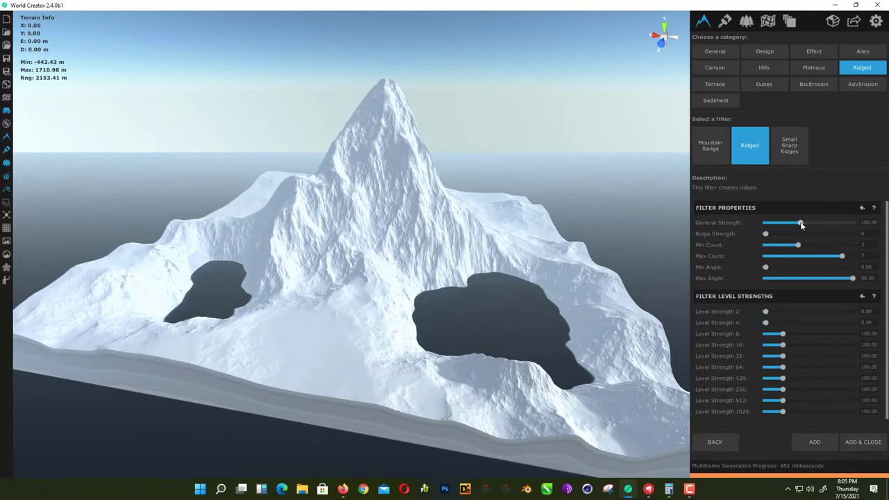
mouse_move(801, 223)
mouse_down()
mouse_move(834, 223)
mouse_move(780, 226)
mouse_move(796, 229)
mouse_move(788, 228)
mouse_up()
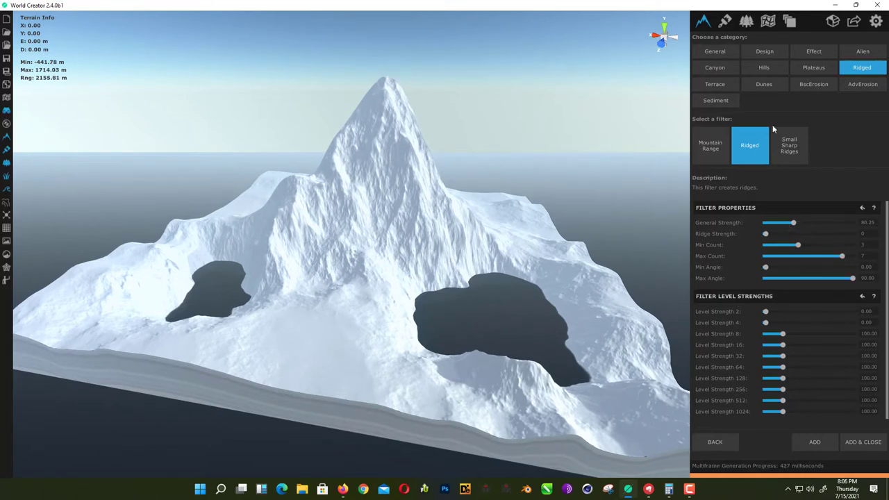
click(809, 446)
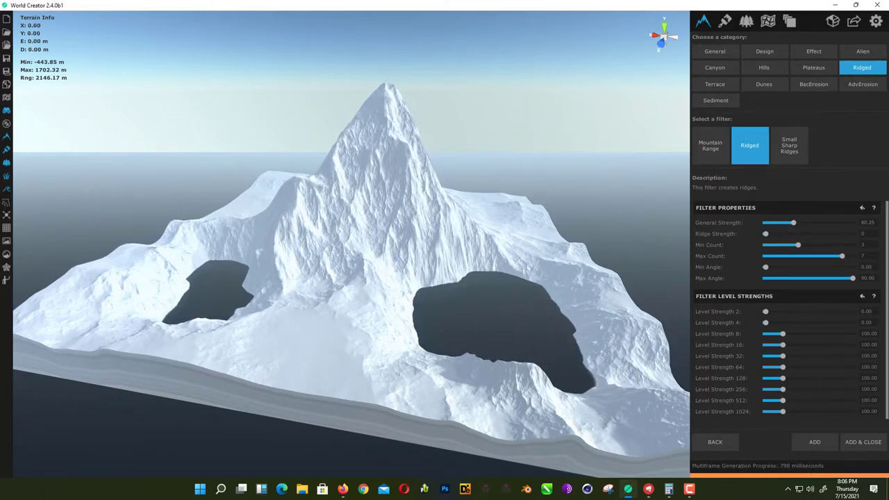
Step: Preview the basic erosion filters Erosion Deep, Erosion Soft, Erosion Fluvial, Erosion and Wind on the mountain up close
click(808, 90)
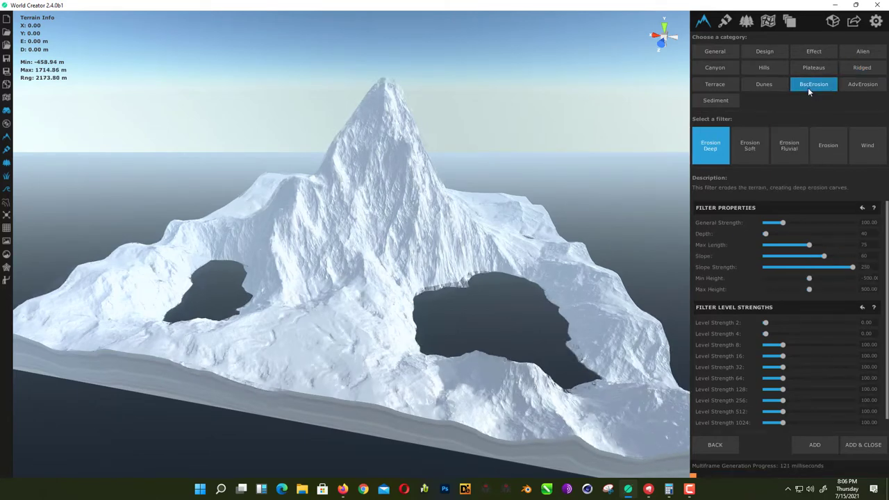
right_drag(320, 234, 359, 274)
drag(358, 273, 430, 222)
scroll(347, 257, up, 2)
click(753, 156)
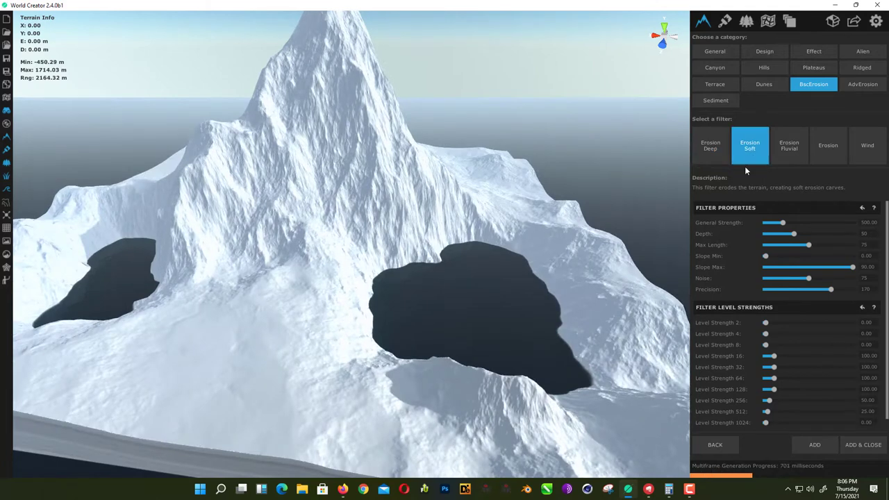
click(784, 158)
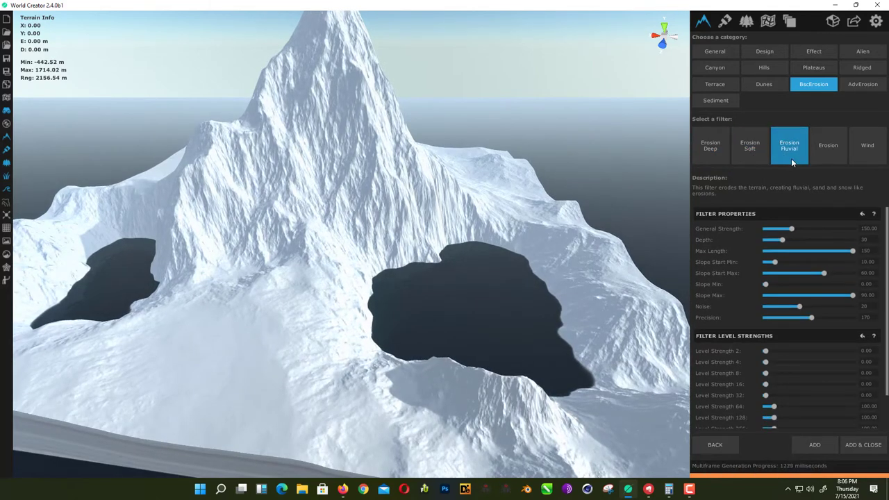
click(841, 153)
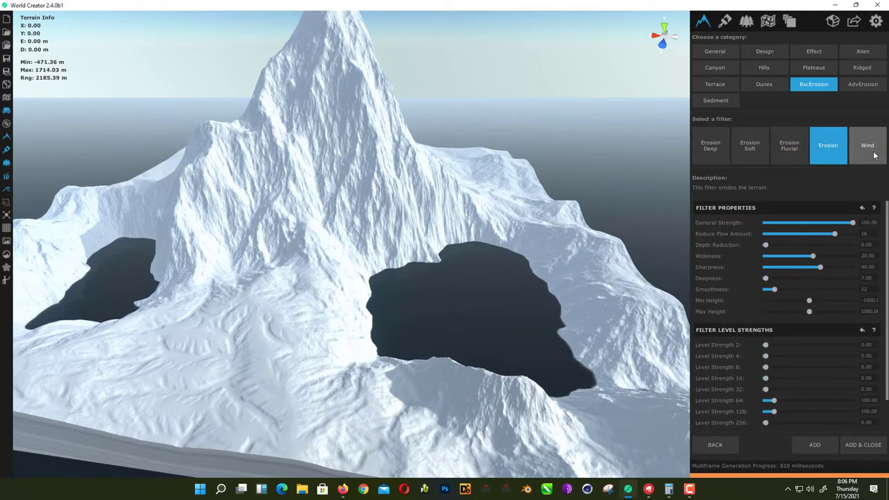
click(866, 154)
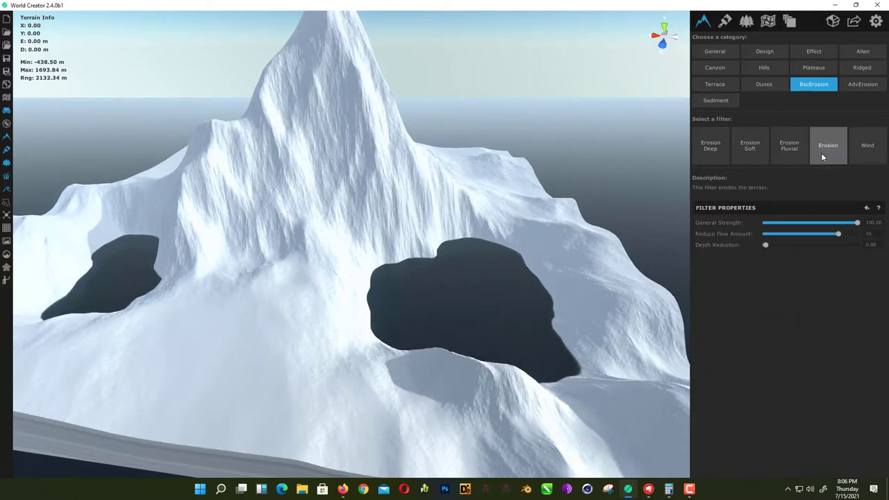
click(826, 152)
Step: Examine the Erosion Deep filter again and try it with its General Strength lowered to about 5.19
click(701, 152)
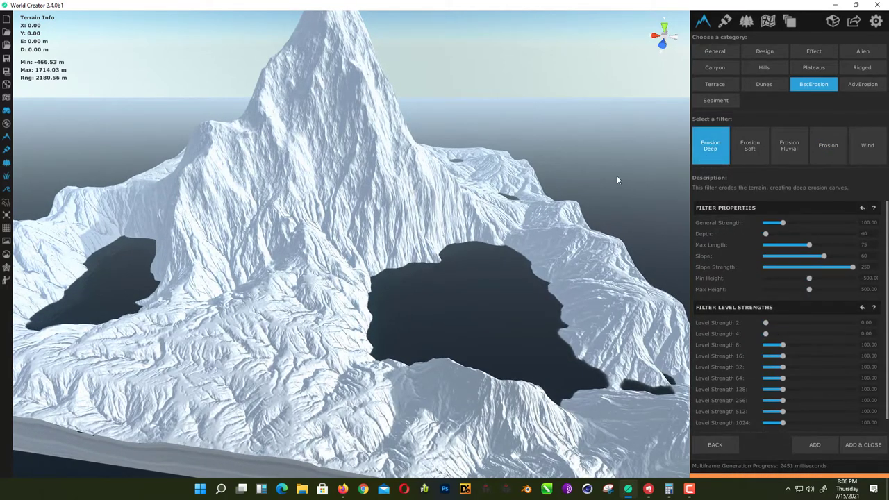
drag(370, 245, 534, 252)
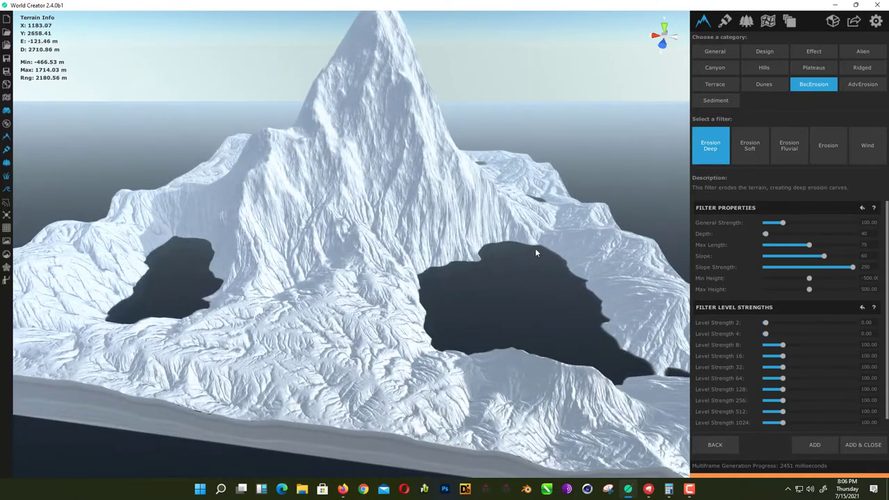
mouse_move(783, 223)
mouse_down()
mouse_move(854, 225)
mouse_move(765, 223)
mouse_up()
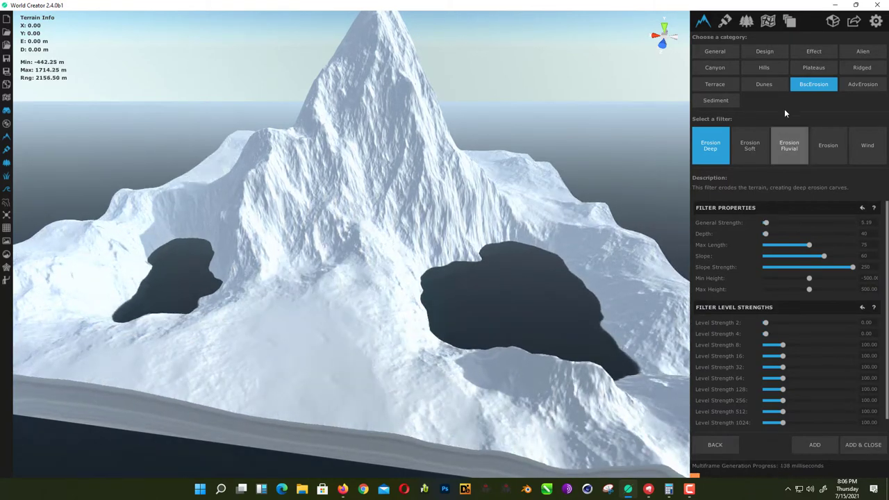
Step: Preview Rocky Plateaus at a General Strength of about 28.89 and the filters Terrace Eroded, Terrace, Minecraft, Terrace Smooth and Terrace Irregular
click(811, 68)
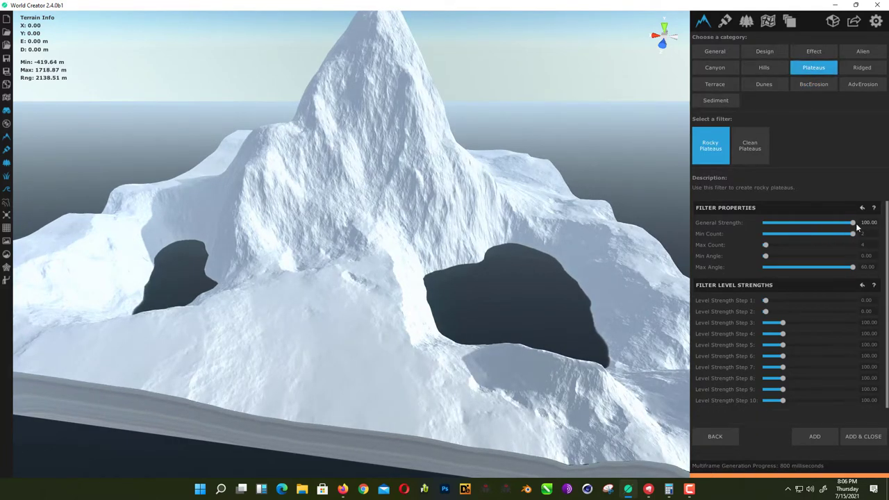
drag(856, 226, 790, 220)
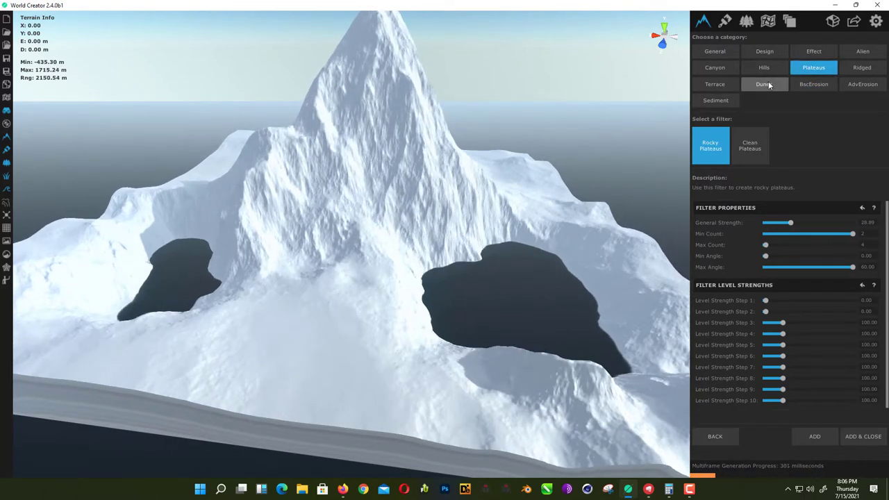
click(709, 86)
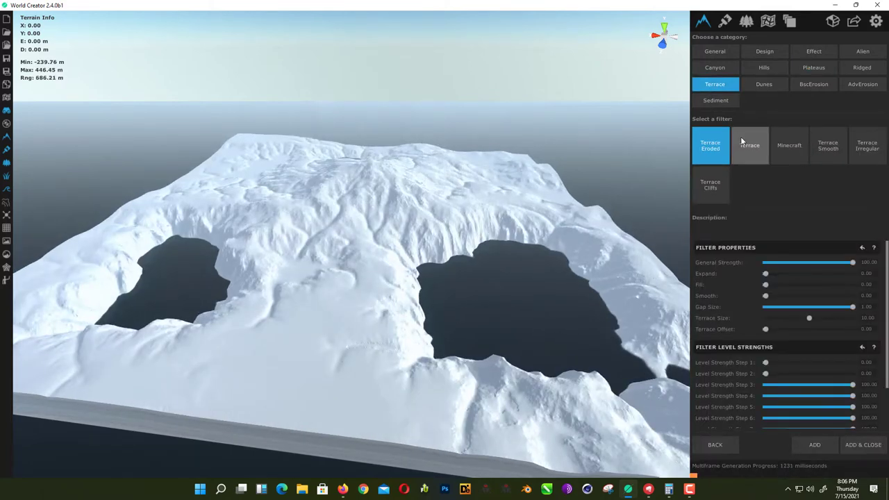
click(744, 144)
click(788, 145)
click(828, 145)
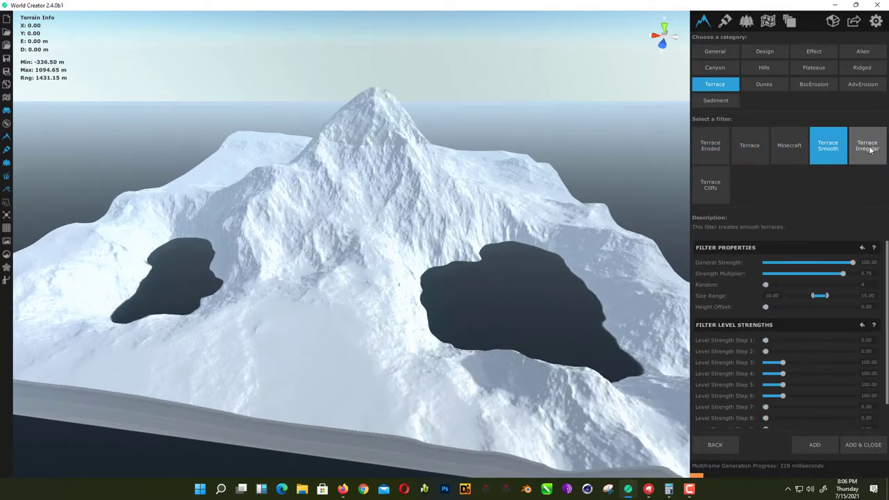
click(869, 147)
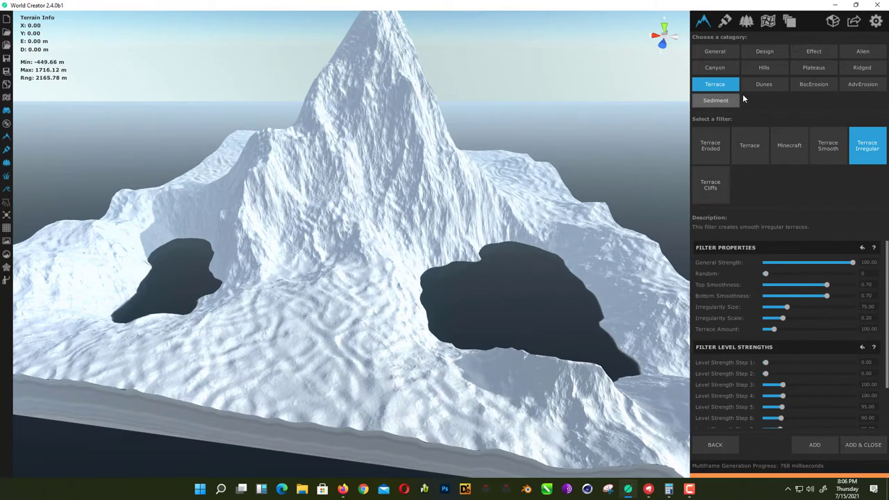
Step: Look through the Dunes, Plateaus, Ridged and advanced erosion categories, previewing Rocky Plateaus and Angled Erosion
click(762, 84)
click(820, 68)
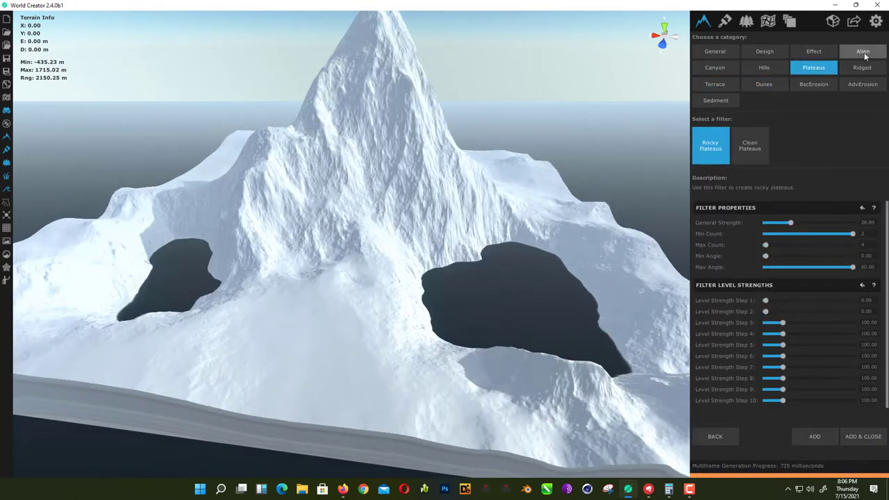
click(858, 74)
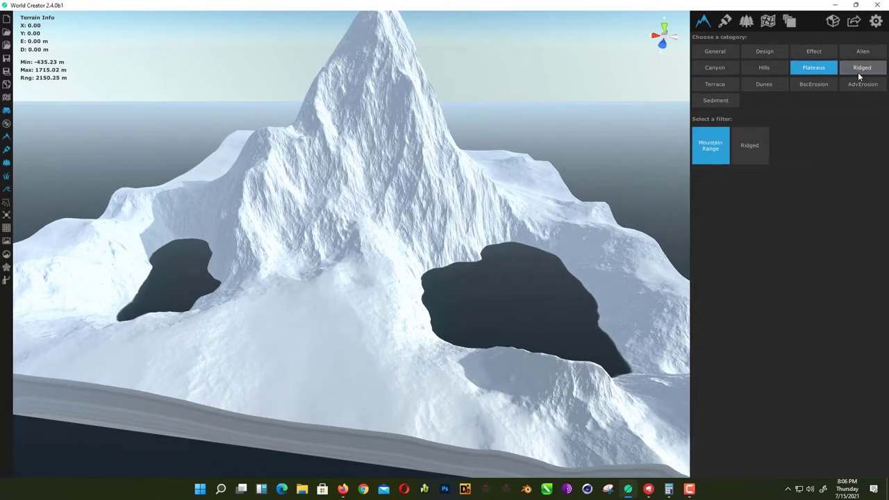
click(849, 85)
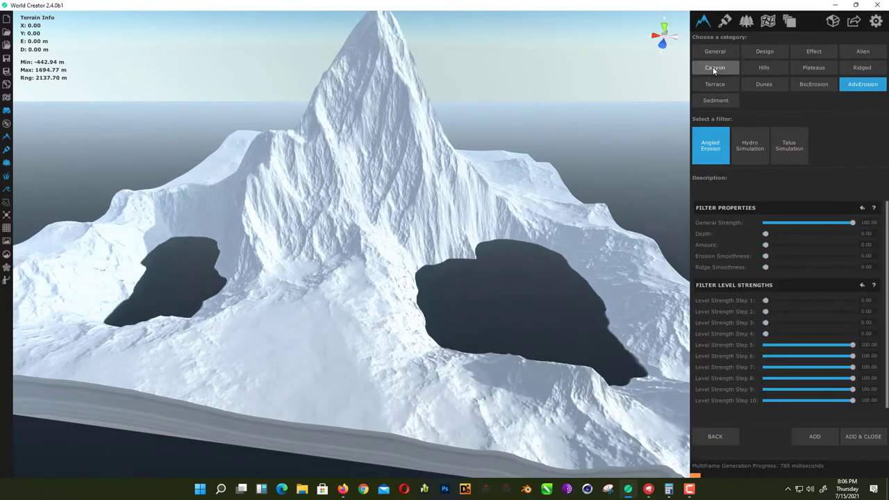
Step: Preview the Effect filters Balloon, Rugged and Inflate, examining the Rugged result from another angle
click(813, 53)
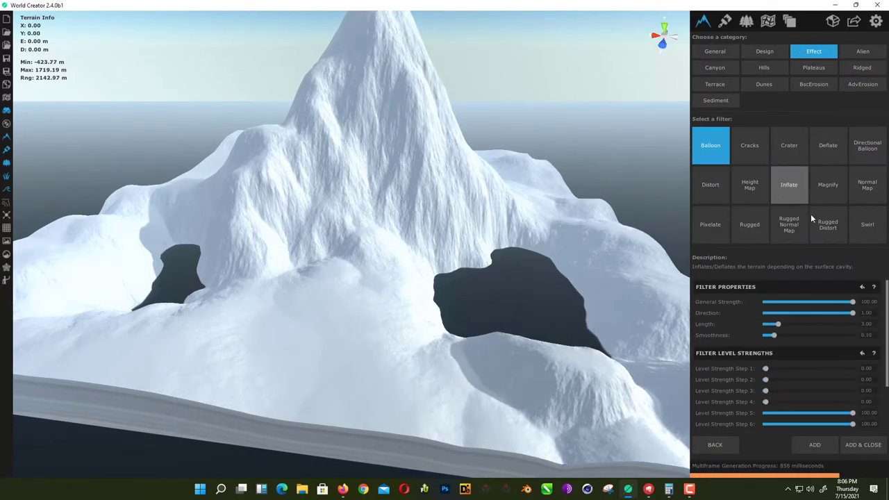
click(749, 224)
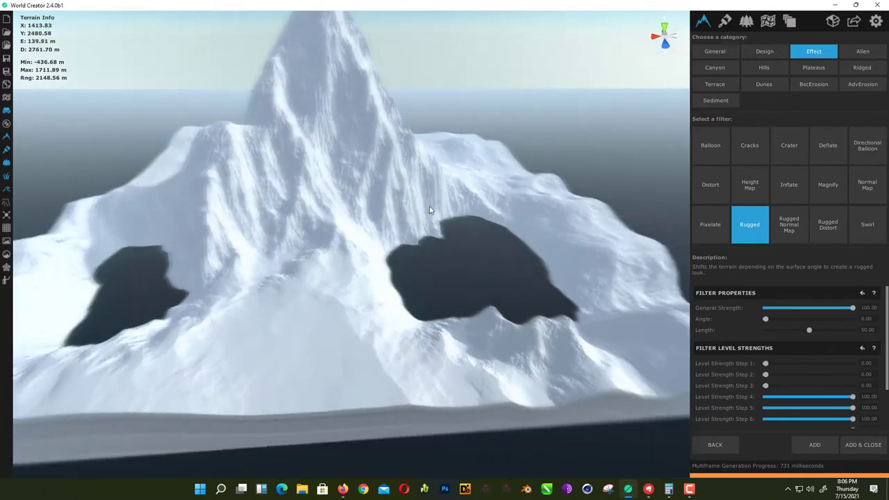
right_drag(429, 207, 473, 206)
drag(474, 208, 474, 181)
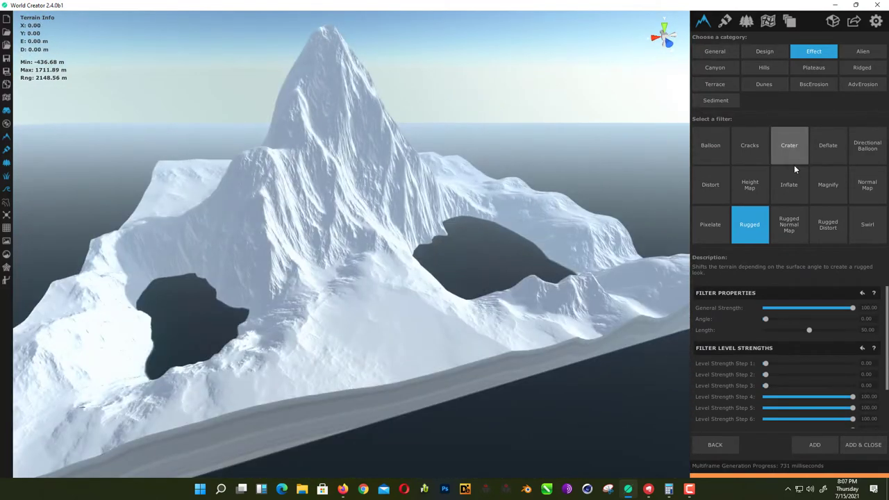
click(778, 181)
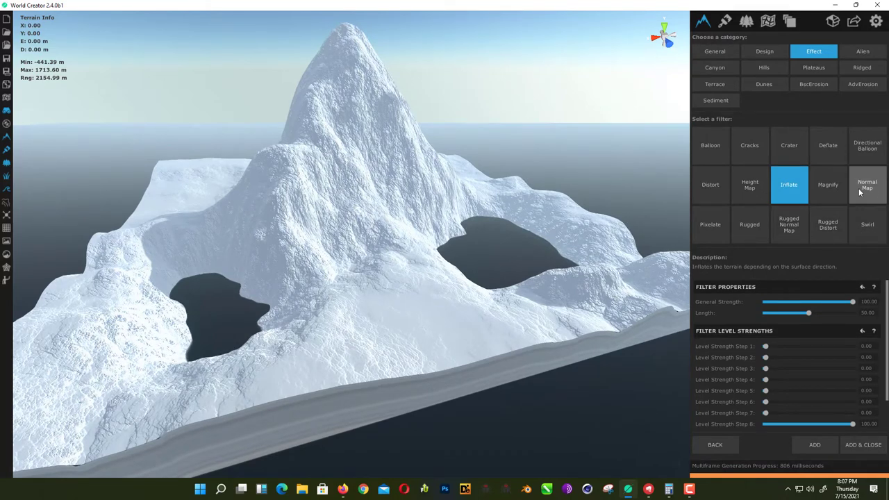
Step: Compare the Rocky Plateaus, Mountain Range and Small Sharp Ridges filters on the terrain
click(813, 67)
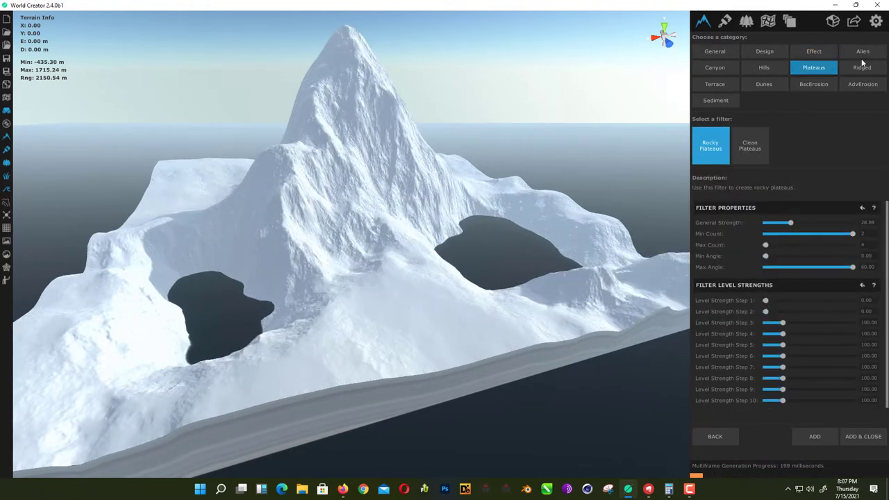
click(861, 68)
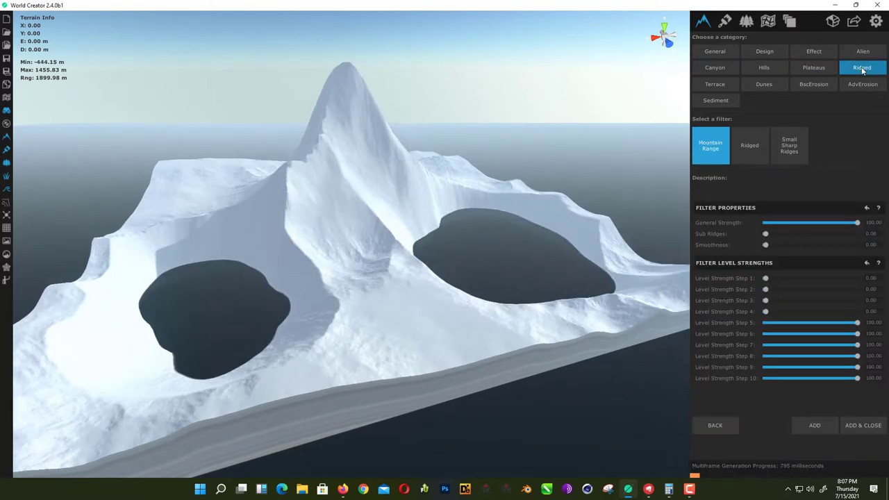
click(787, 150)
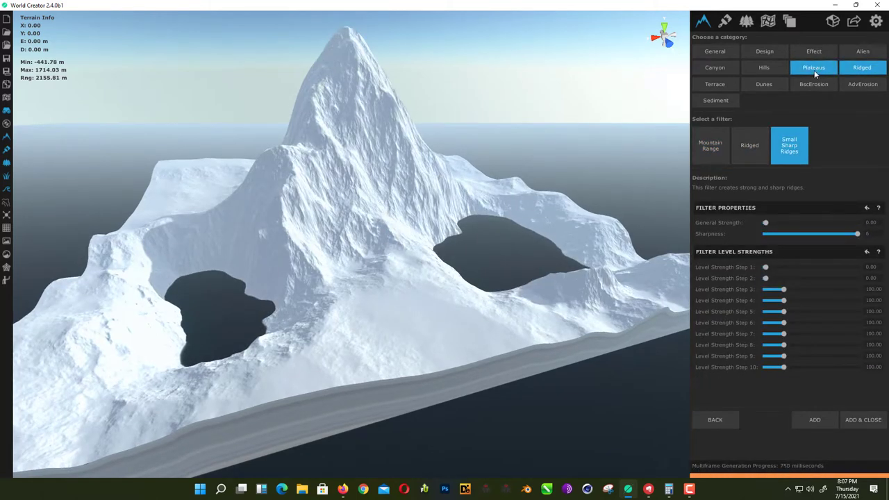
Step: Look through the Terrace, Dunes and Sediment categories, previewing Smooth Dunes, Sediment and Sediment Complex
click(716, 85)
click(756, 85)
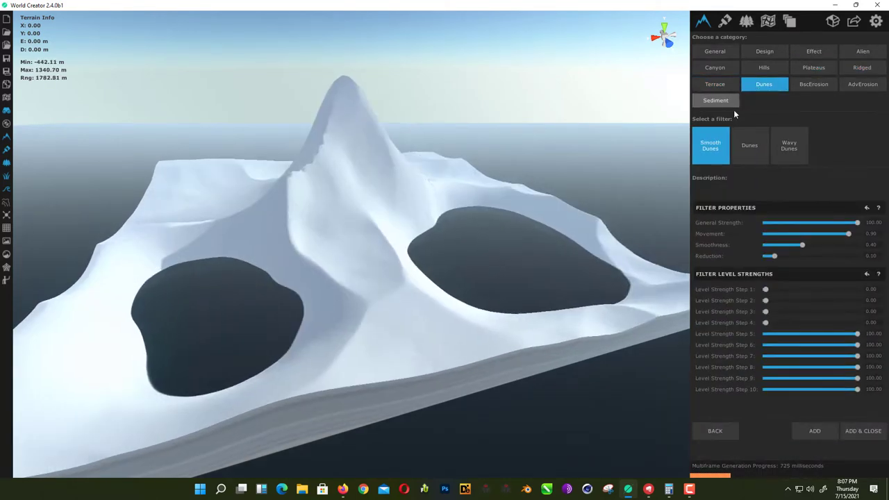
click(728, 101)
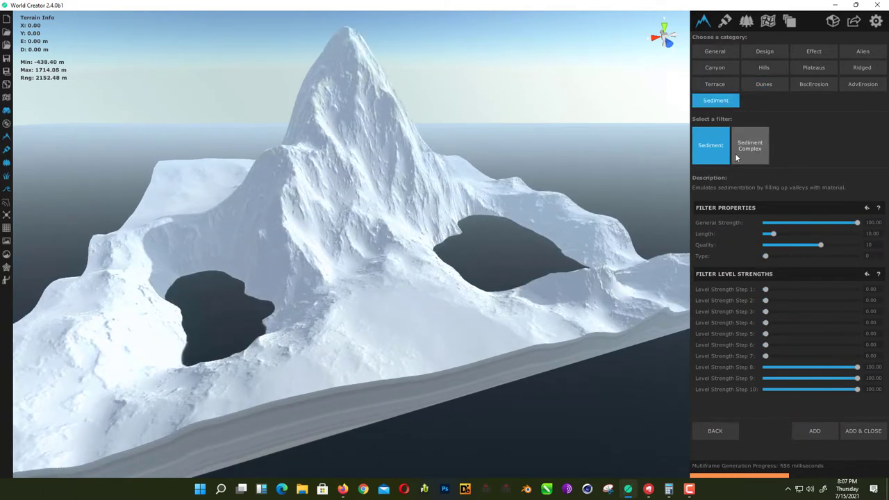
click(748, 150)
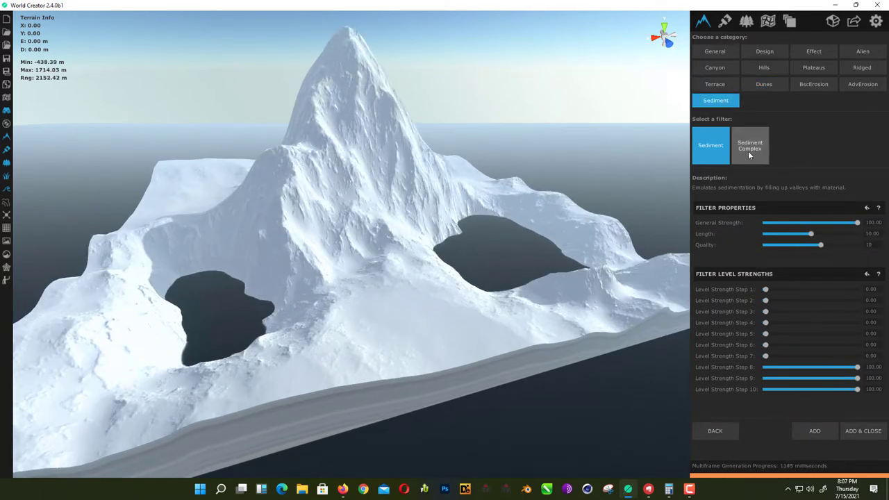
Step: Try the Sediment filter with its length set to 43.07 and again at 32.17, inspecting the mountain up close
click(803, 234)
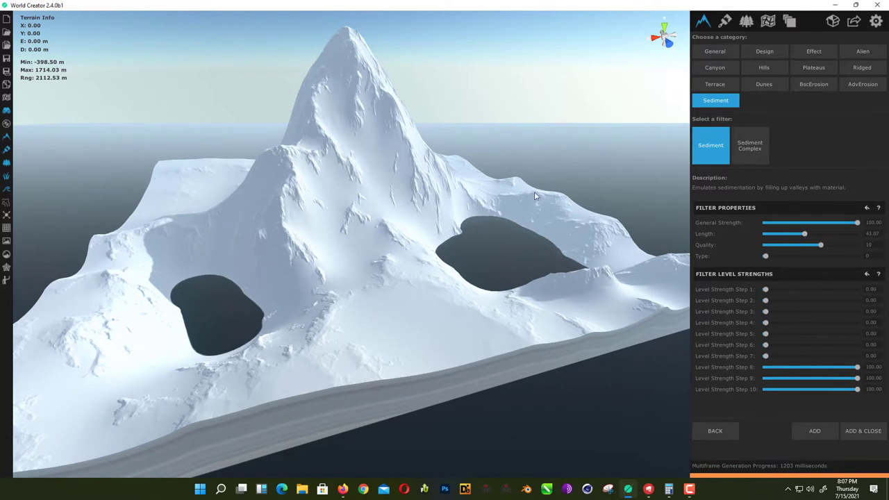
middle_drag(376, 200, 400, 181)
scroll(401, 181, up, 3)
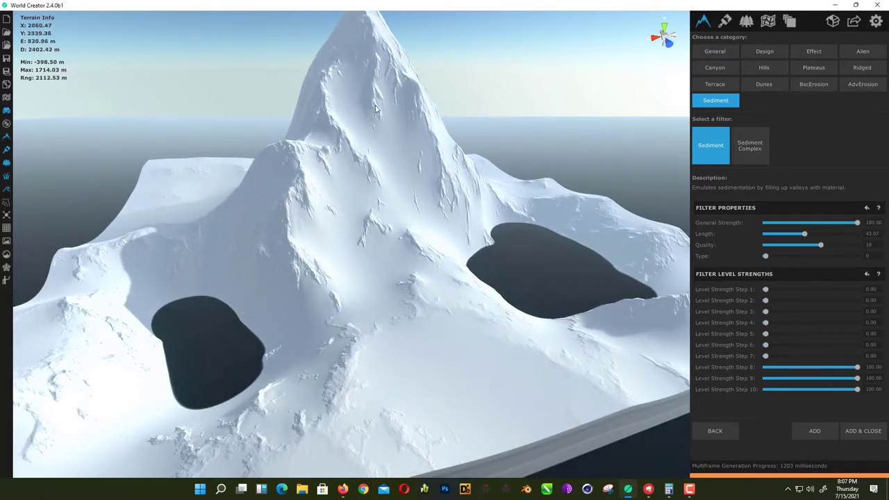
drag(803, 235, 793, 236)
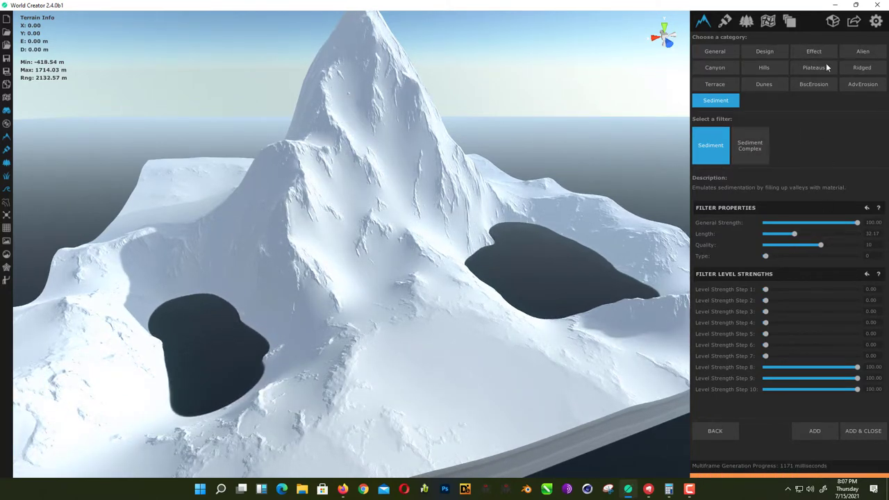
Step: Preview the Alien category's Cratered Cliffs and the Effect filters Balloon, Crater, Cracks, Directional Balloon and Pixelate on the terrain
click(844, 55)
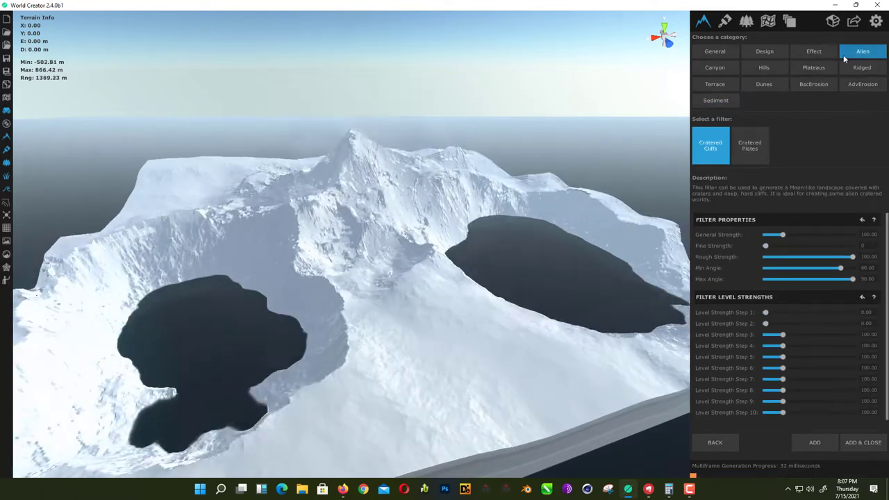
click(813, 51)
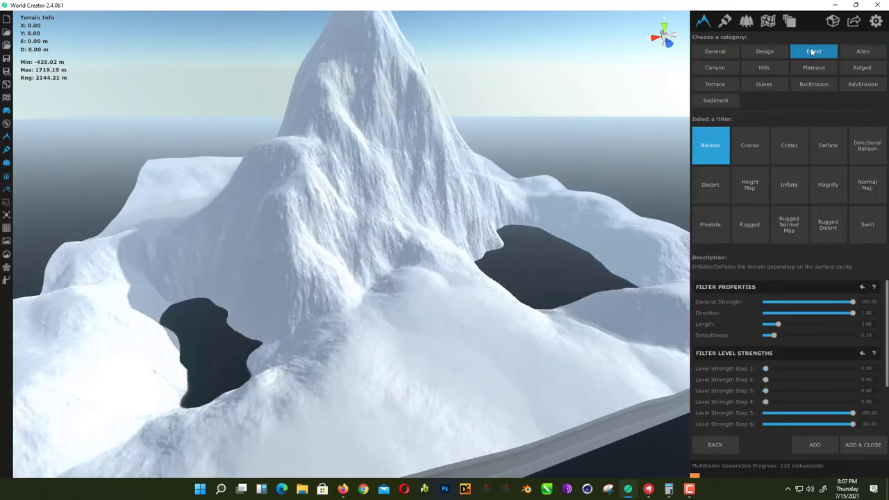
click(800, 147)
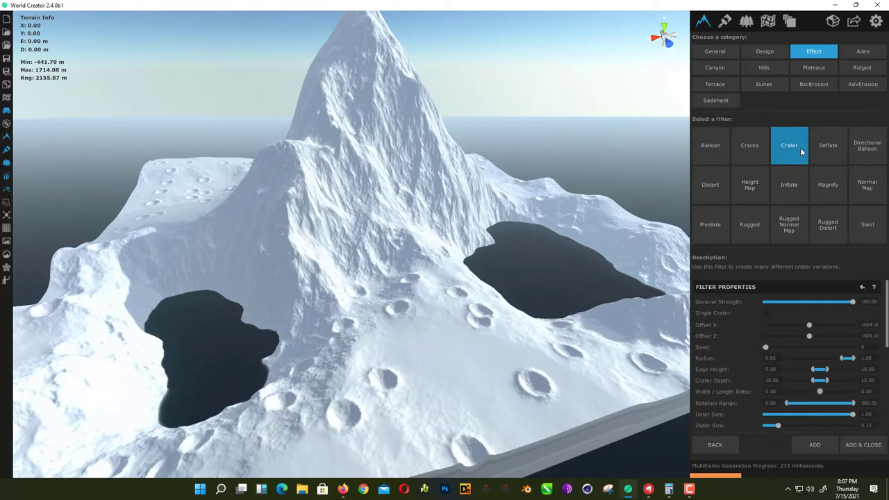
click(744, 149)
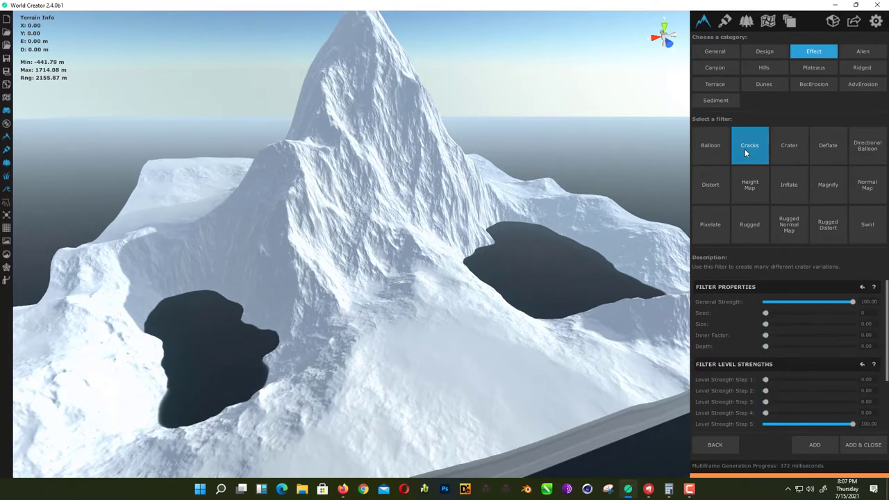
click(860, 148)
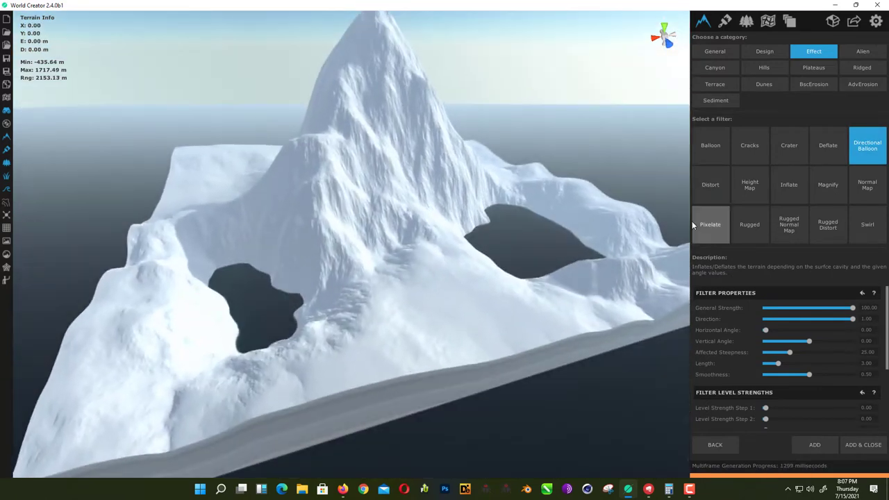
click(702, 224)
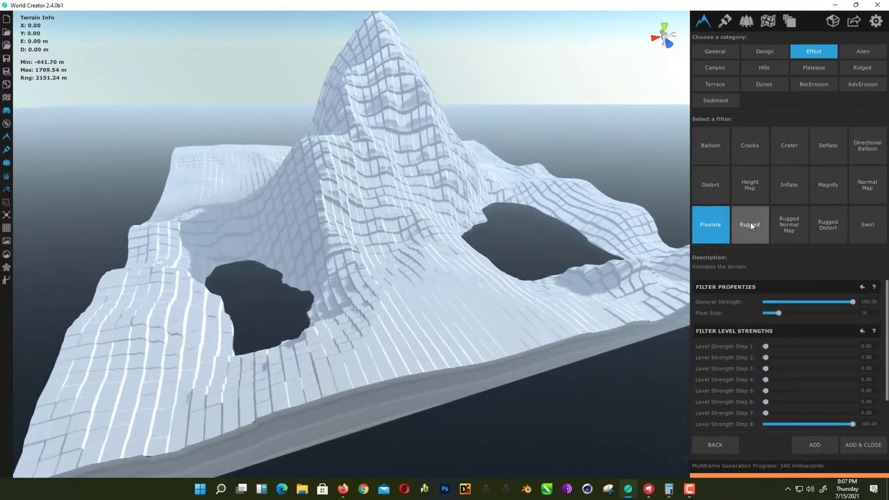
Step: Add the Rugged effect filter to the terrain's filter layer and return to the layer list
click(750, 221)
scroll(498, 270, up, 1)
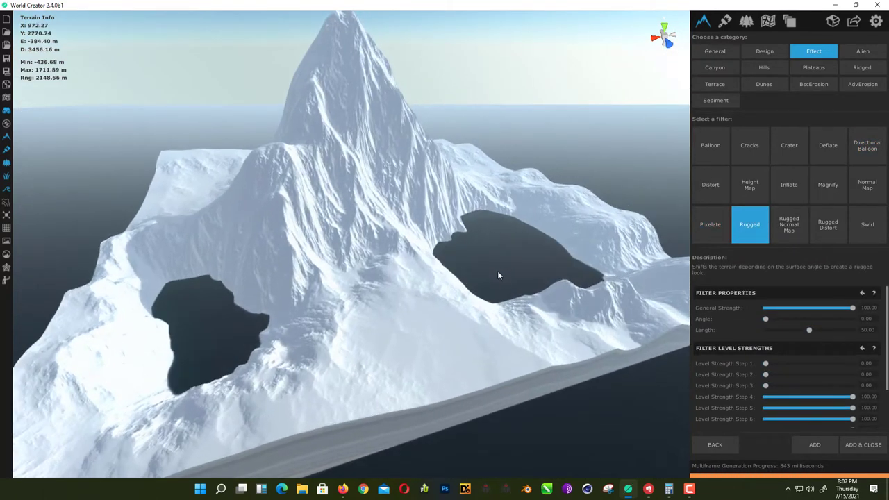
right_drag(497, 271, 490, 250)
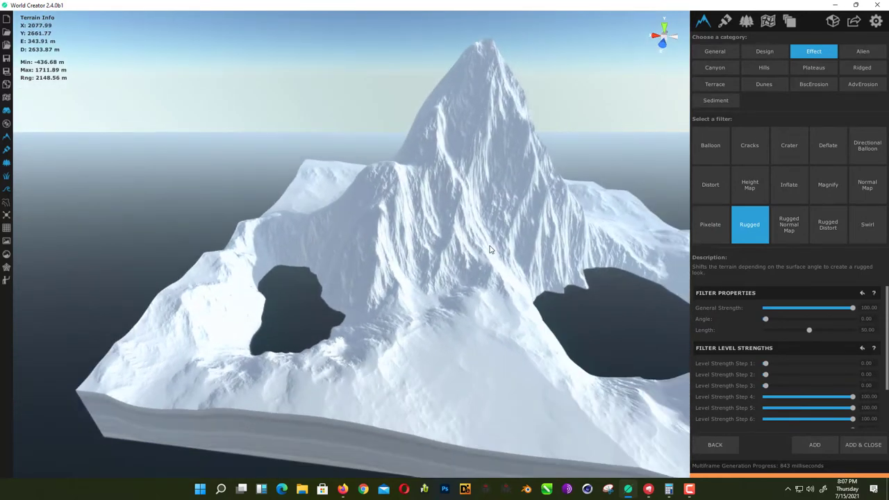
right_drag(522, 313, 508, 293)
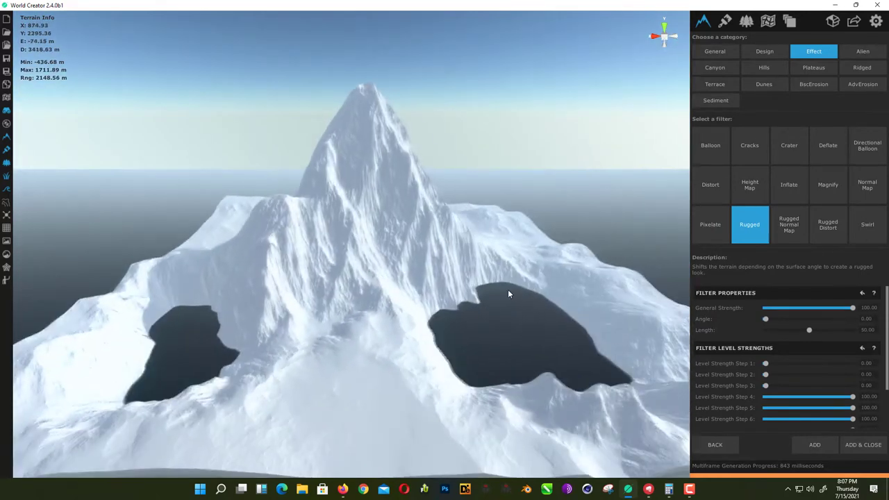
click(829, 446)
click(725, 447)
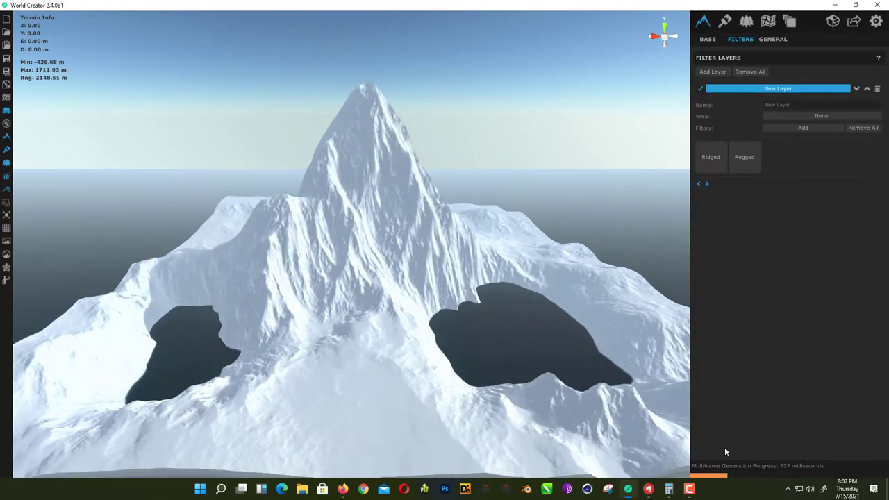
right_drag(396, 275, 570, 303)
scroll(396, 297, up, 4)
scroll(380, 302, up, 3)
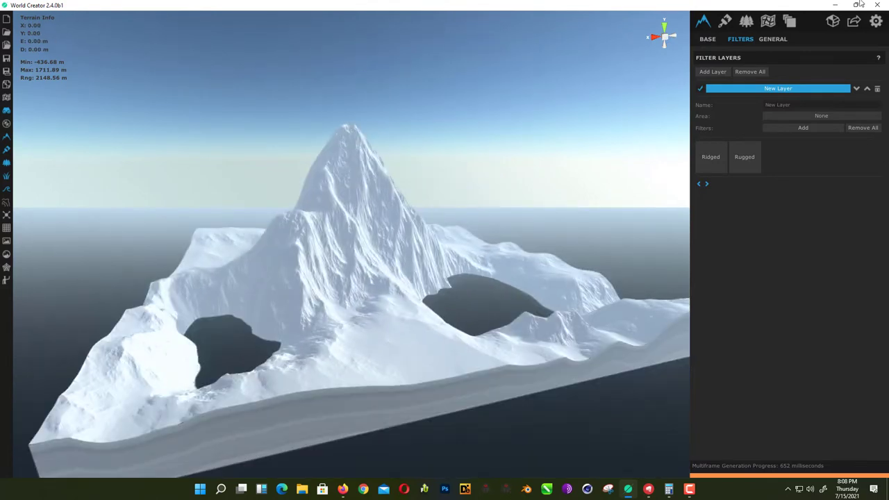
Step: Create a new texture layer and add the Grass_05 ground texture from the library to it
click(725, 23)
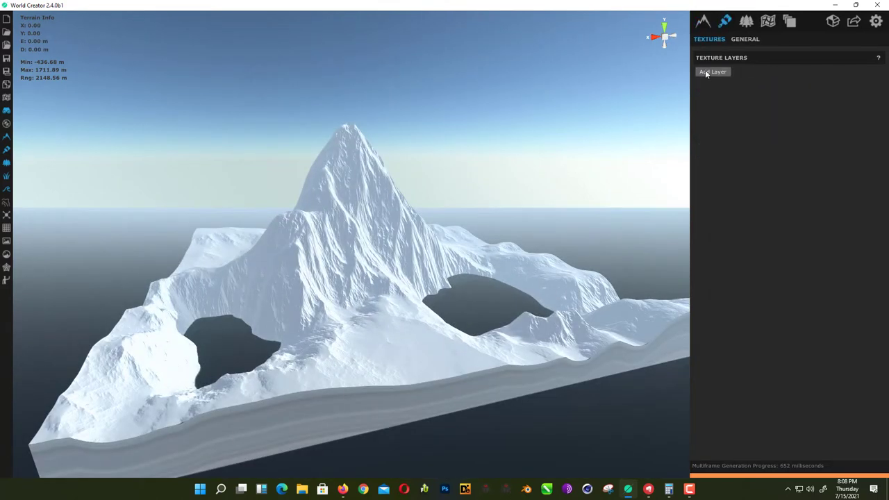
click(706, 73)
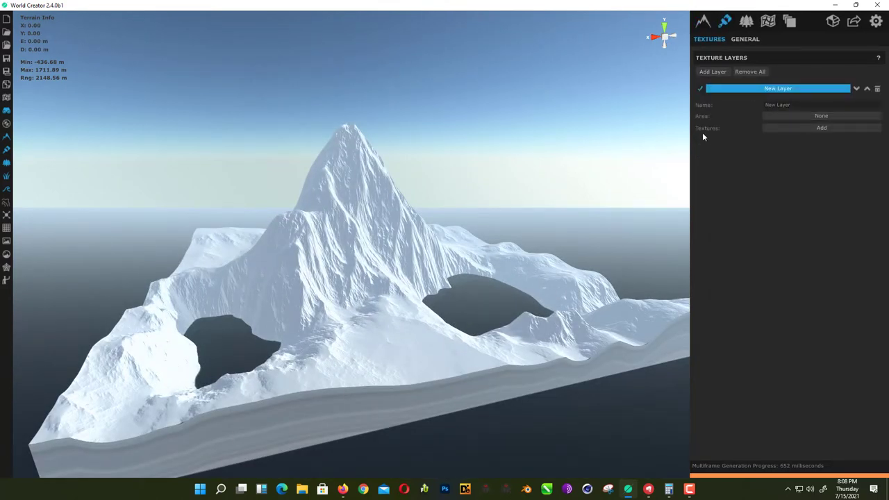
click(795, 129)
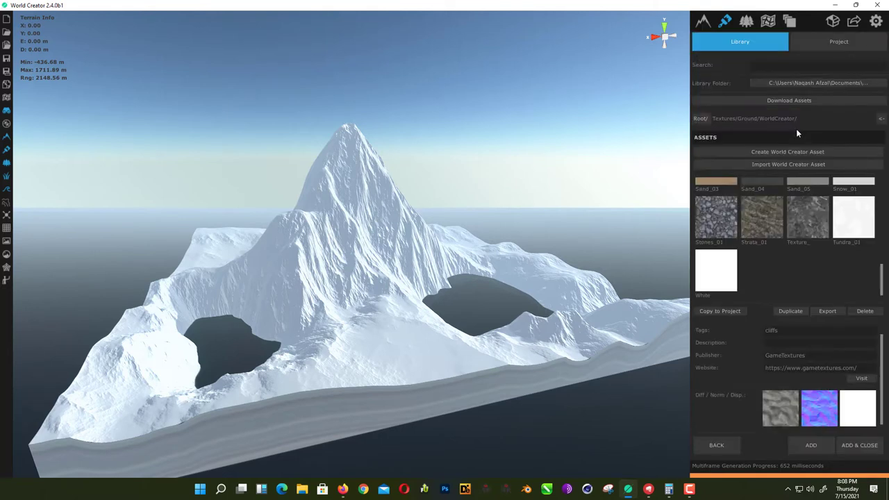
scroll(743, 204, up, 5)
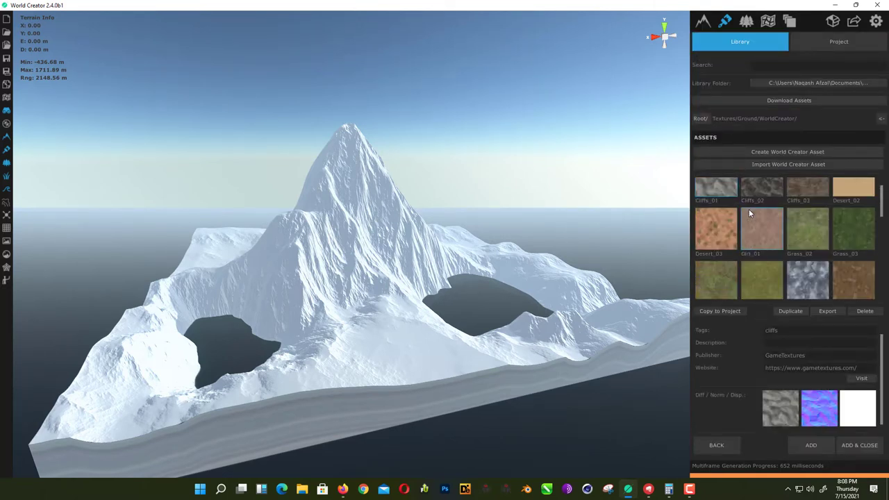
scroll(850, 238, down, 1)
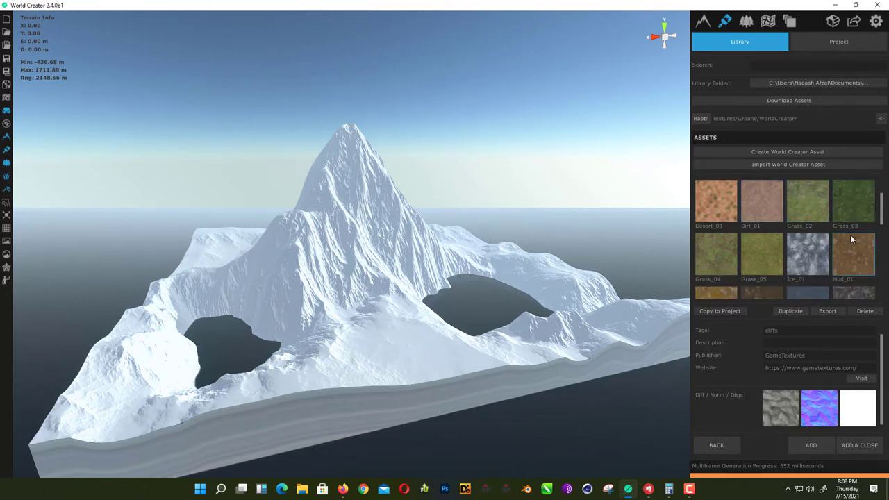
click(762, 264)
click(813, 447)
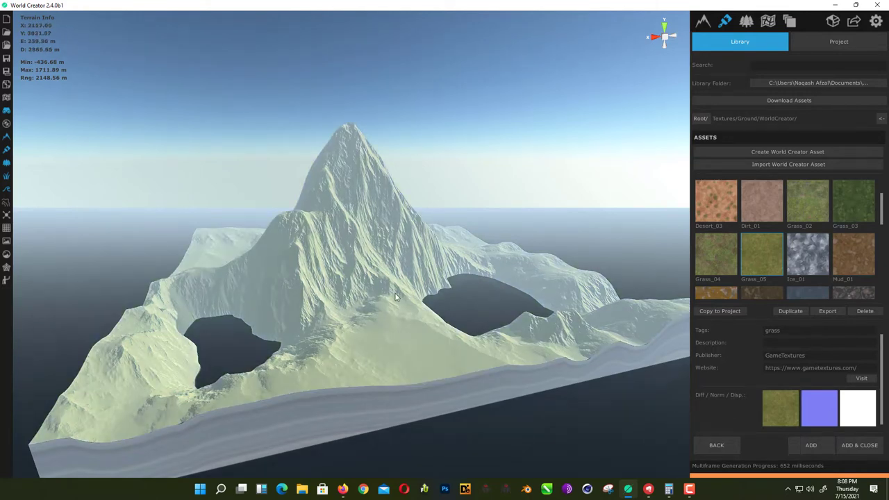
Step: Examine the grass texture at ground level, on the mountain slopes and across the whole terrain
scroll(380, 241, up, 2)
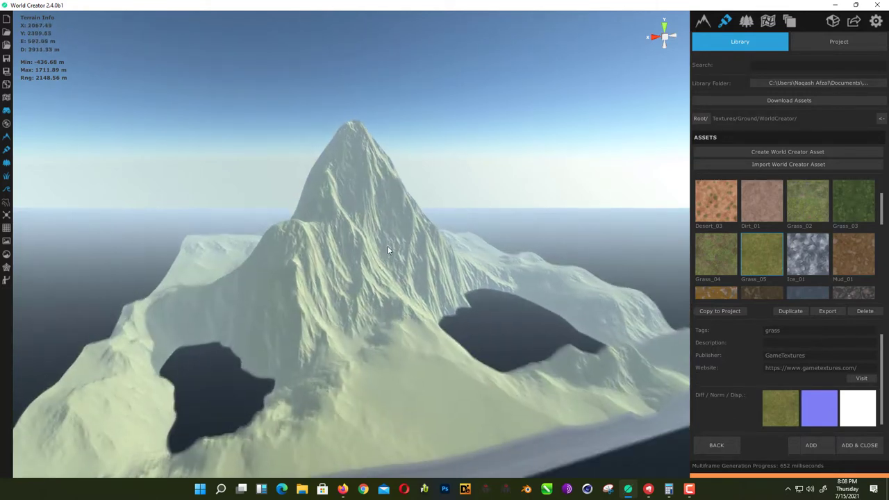
scroll(401, 429, up, 6)
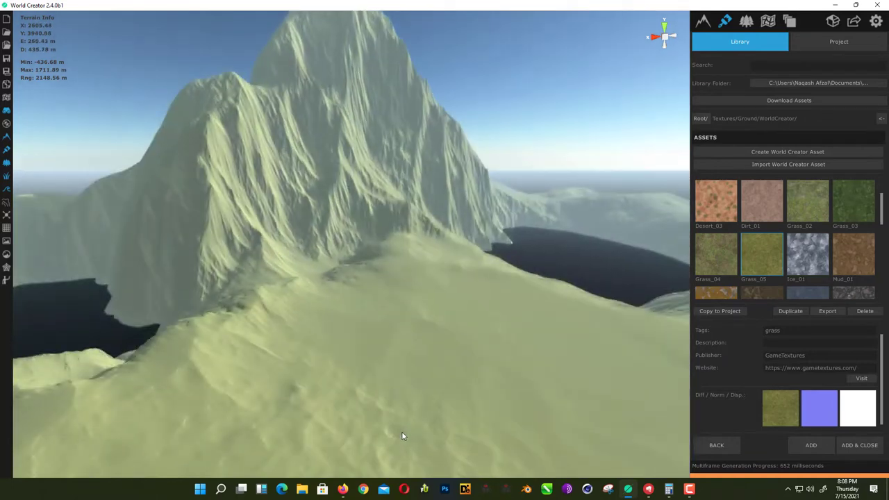
scroll(403, 435, up, 3)
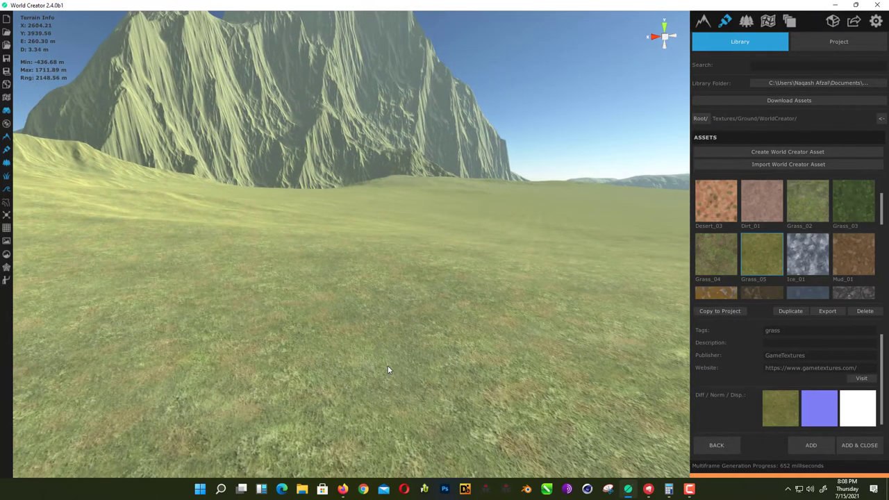
right_drag(388, 369, 492, 357)
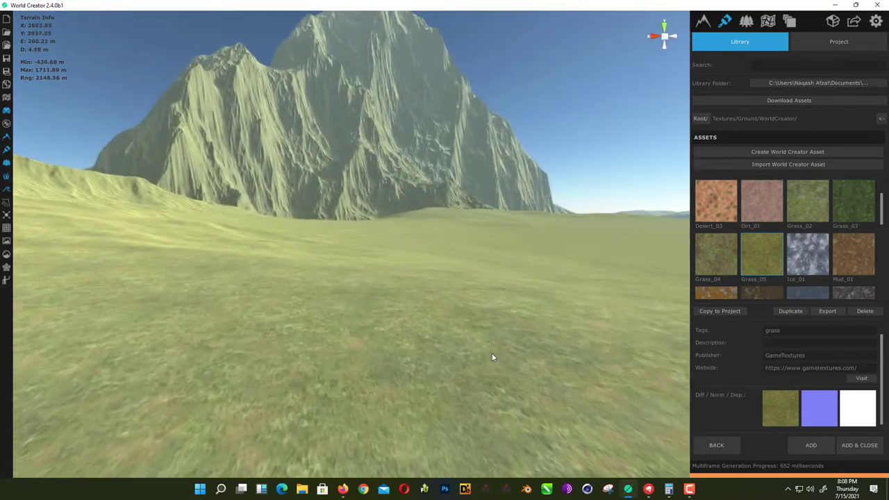
right_drag(421, 346, 444, 312)
scroll(447, 331, down, 10)
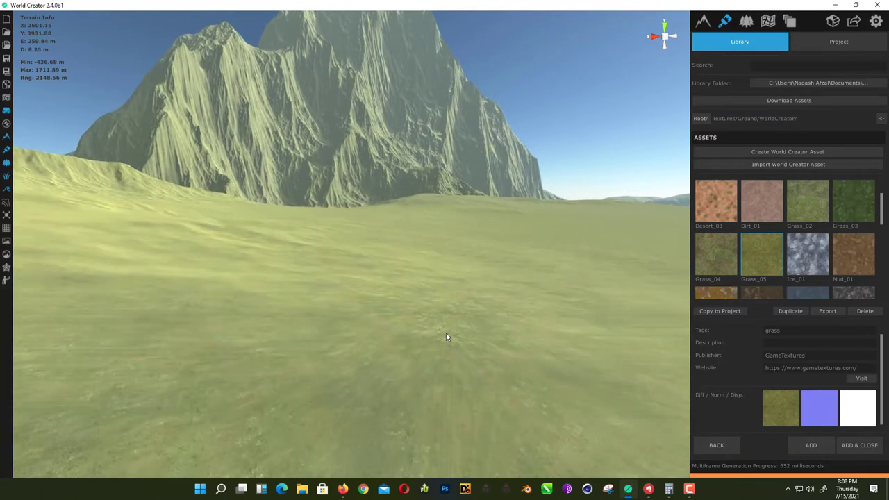
scroll(445, 339, down, 8)
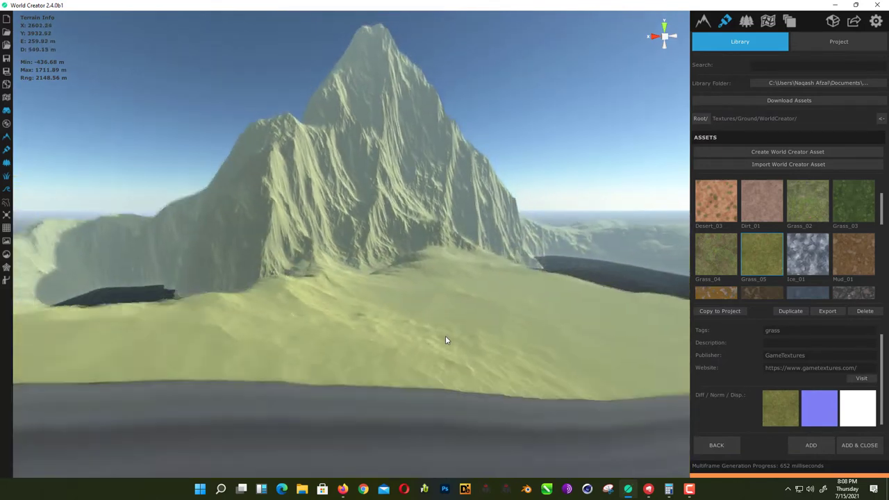
right_drag(445, 339, 436, 348)
middle_drag(436, 347, 508, 491)
middle_drag(497, 439, 355, 341)
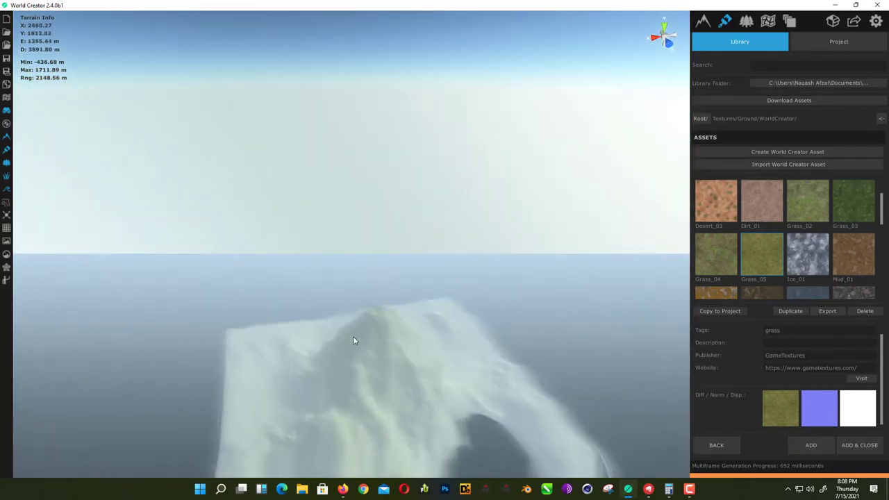
right_drag(355, 341, 420, 448)
scroll(375, 379, up, 4)
middle_drag(420, 447, 400, 351)
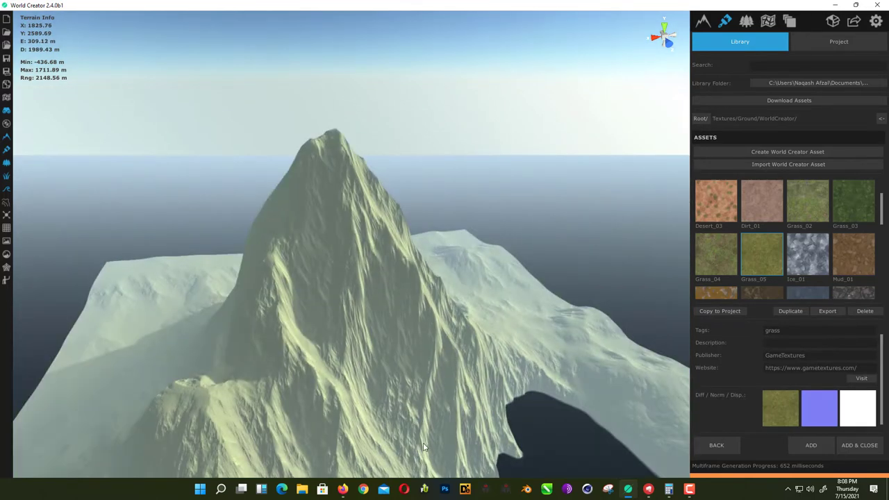
right_drag(401, 351, 487, 415)
middle_drag(487, 416, 391, 274)
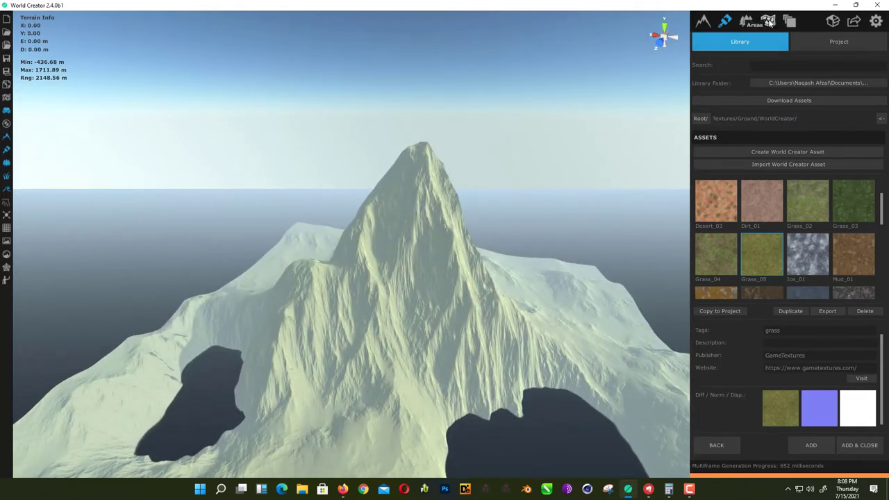
Step: Look through the environment settings for sky, haze and fog, sun and moon, ocean, foam, caustics and clouds
click(747, 21)
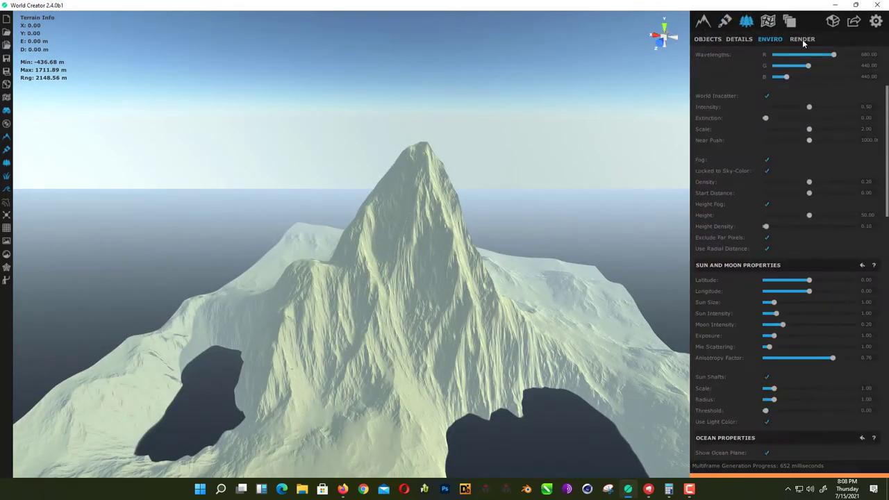
scroll(734, 185, up, 3)
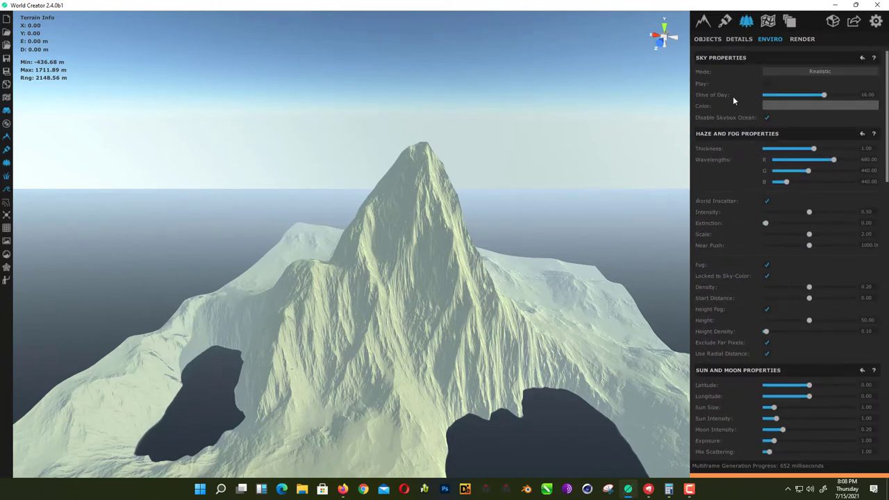
scroll(718, 244, down, 10)
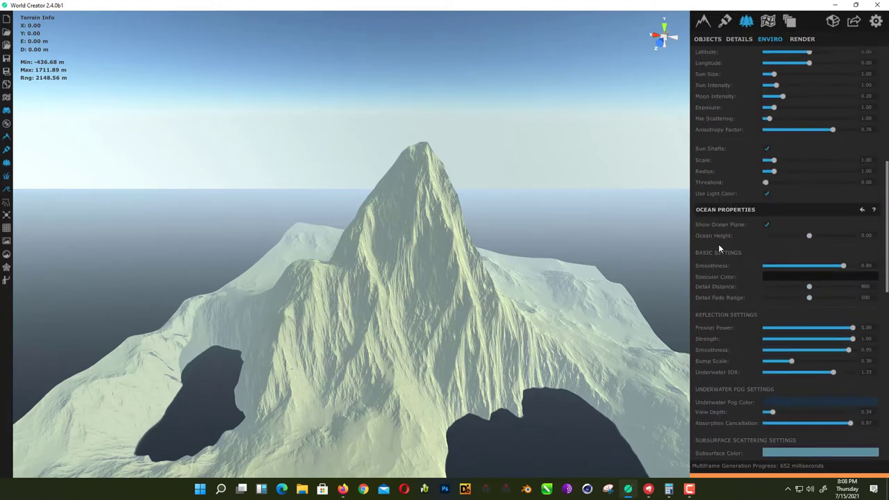
scroll(718, 248, down, 7)
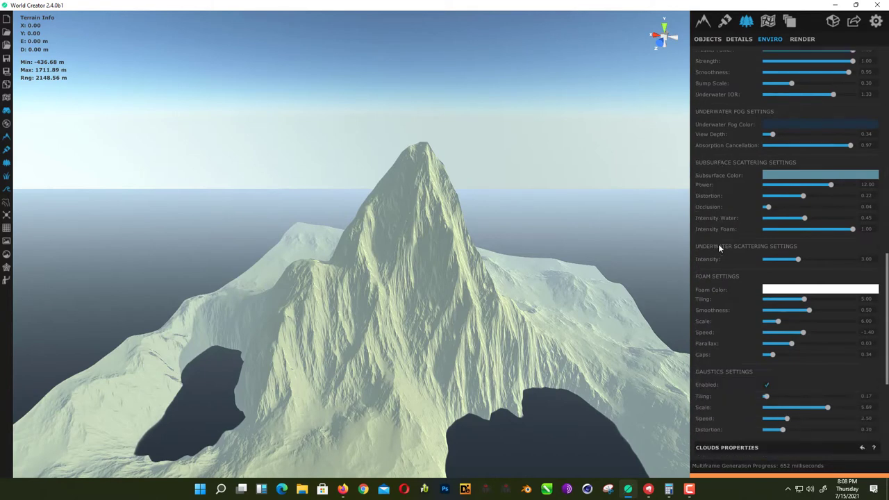
scroll(719, 248, down, 2)
scroll(719, 248, up, 6)
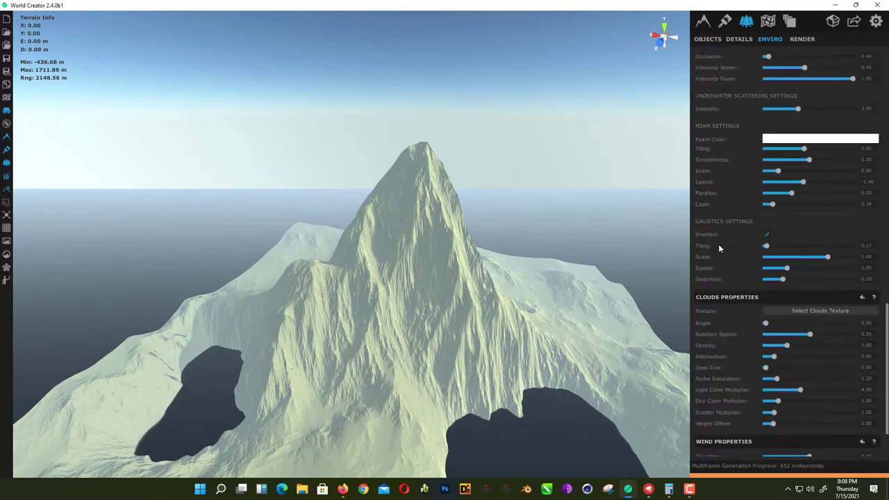
scroll(719, 248, up, 12)
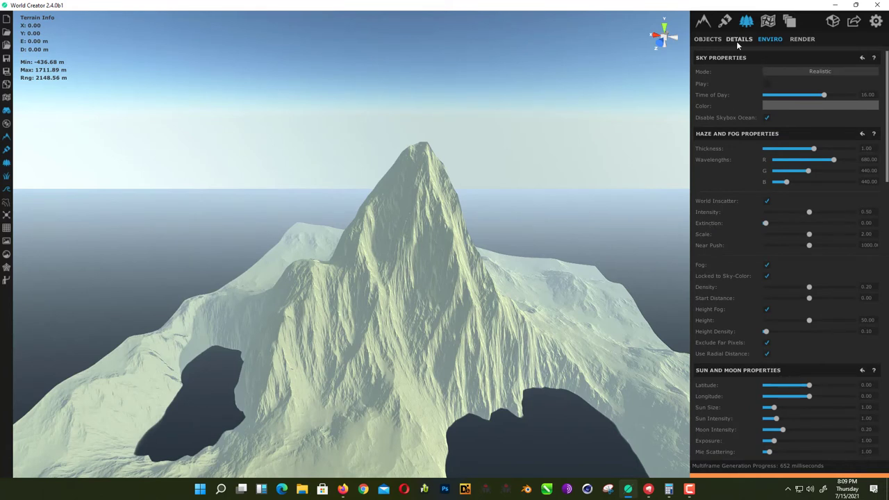
Step: Turn off Fog in the environment's haze and fog properties and look at the terrain around the lakes
scroll(720, 179, down, 7)
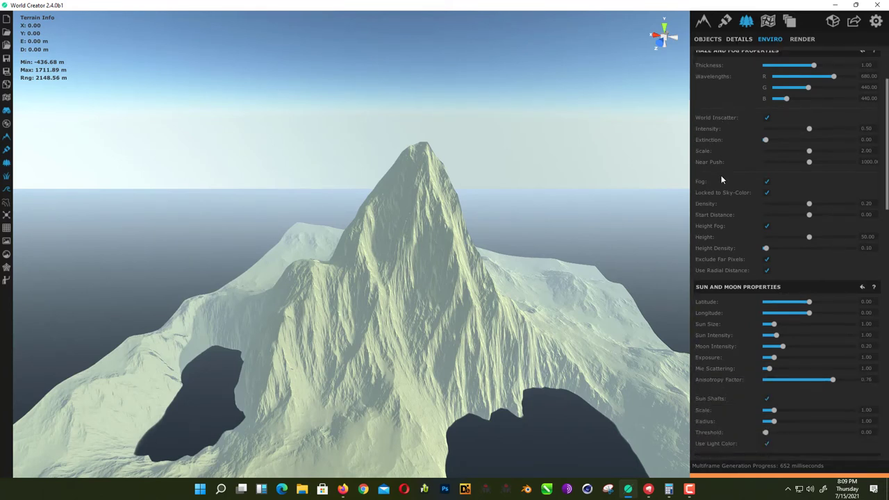
scroll(718, 181, down, 11)
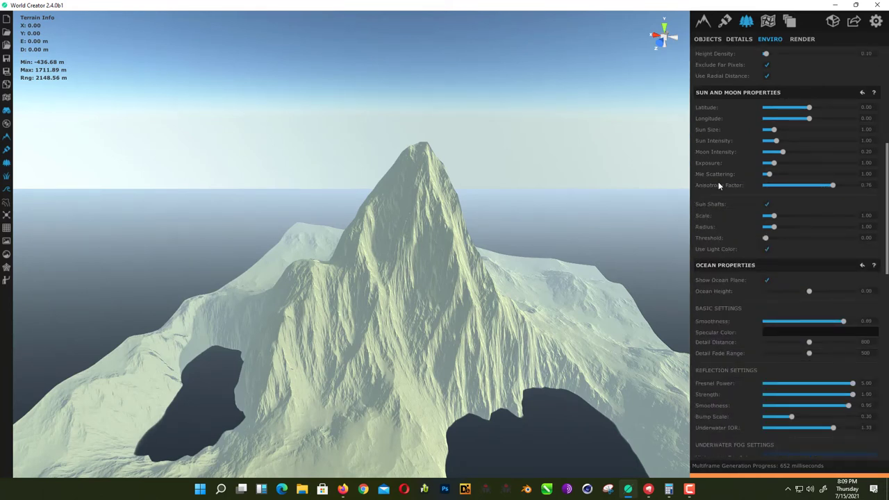
scroll(718, 181, down, 8)
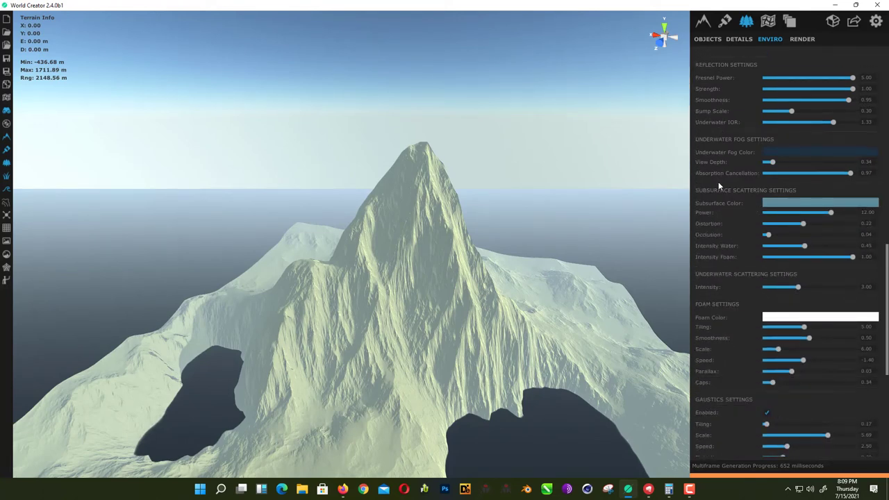
scroll(718, 181, down, 3)
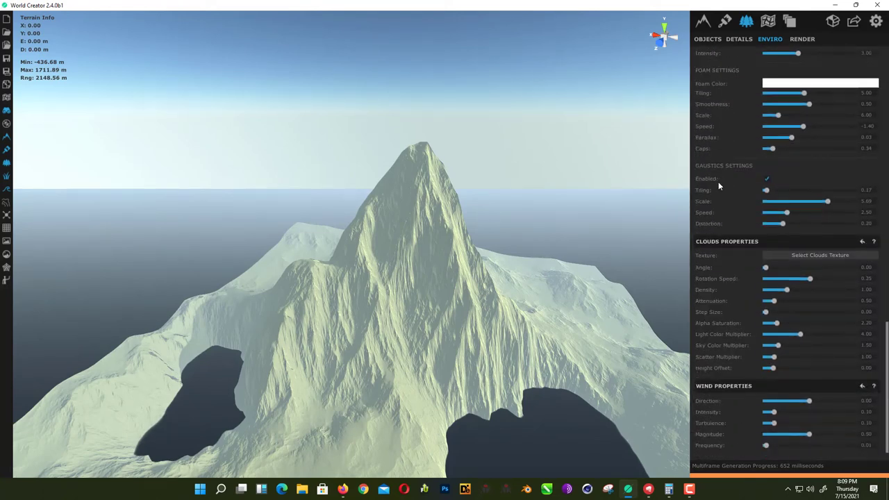
scroll(718, 181, up, 14)
scroll(718, 181, up, 13)
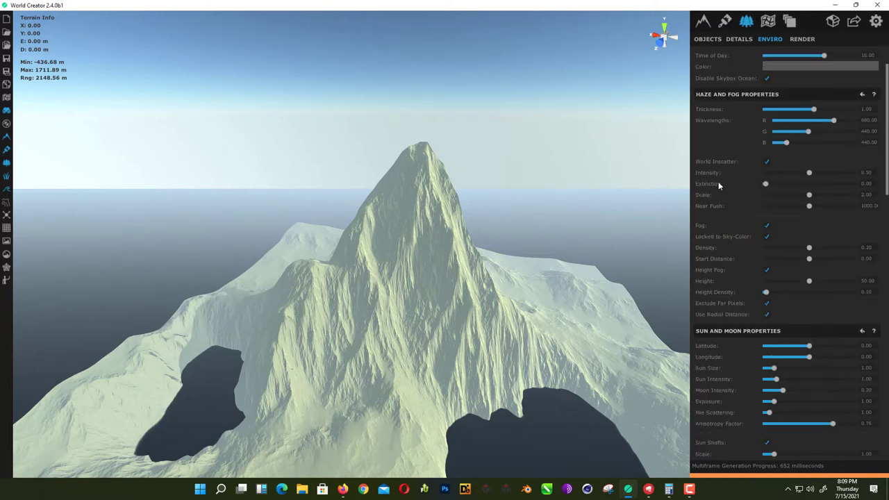
click(767, 227)
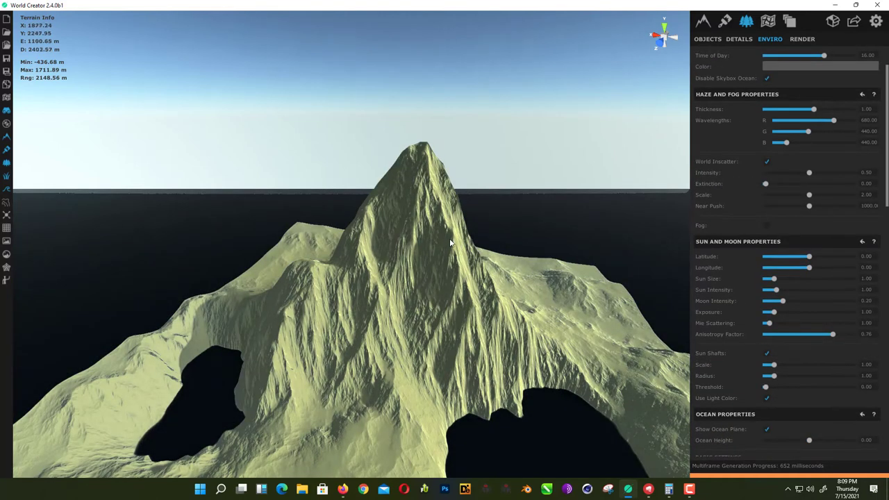
scroll(453, 239, down, 5)
scroll(455, 231, up, 4)
right_drag(453, 231, 341, 324)
scroll(342, 324, up, 5)
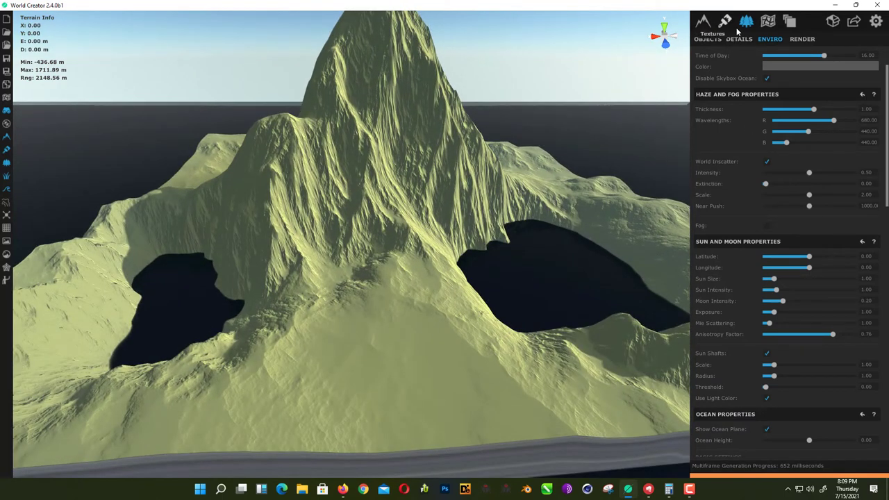
Step: Set the Grass_05 texture's contrast to 1.23 and its locked tile size to about -168.7, checking the ground up close
click(727, 27)
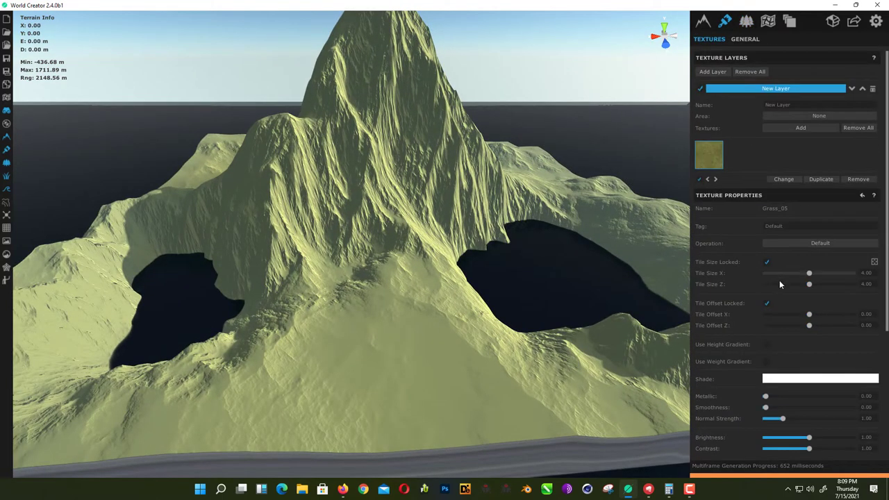
scroll(725, 391, down, 4)
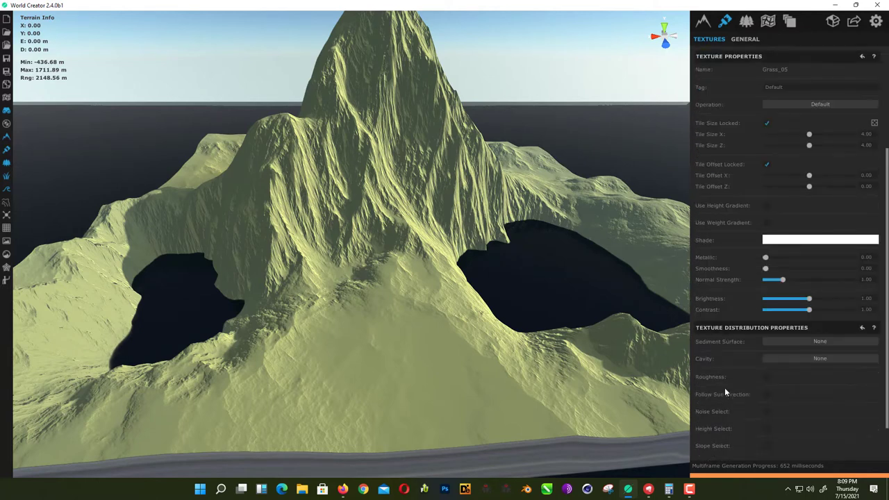
scroll(724, 387, up, 4)
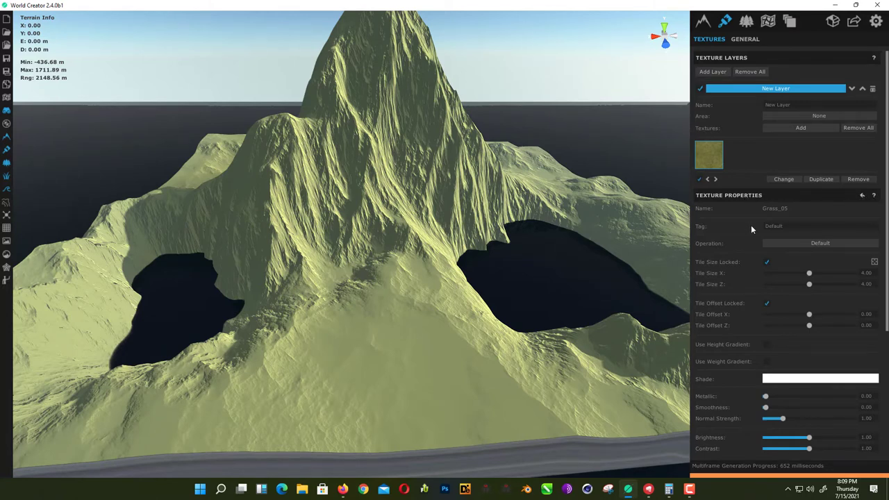
scroll(724, 205, down, 5)
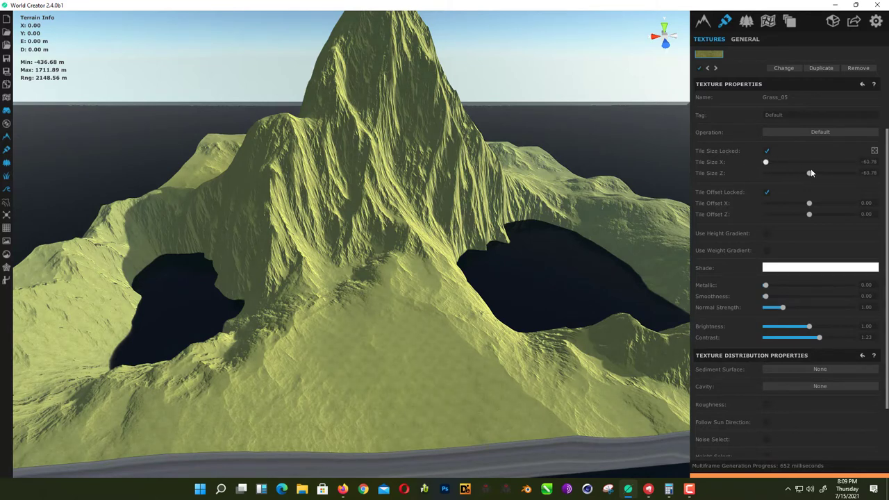
drag(809, 173, 772, 165)
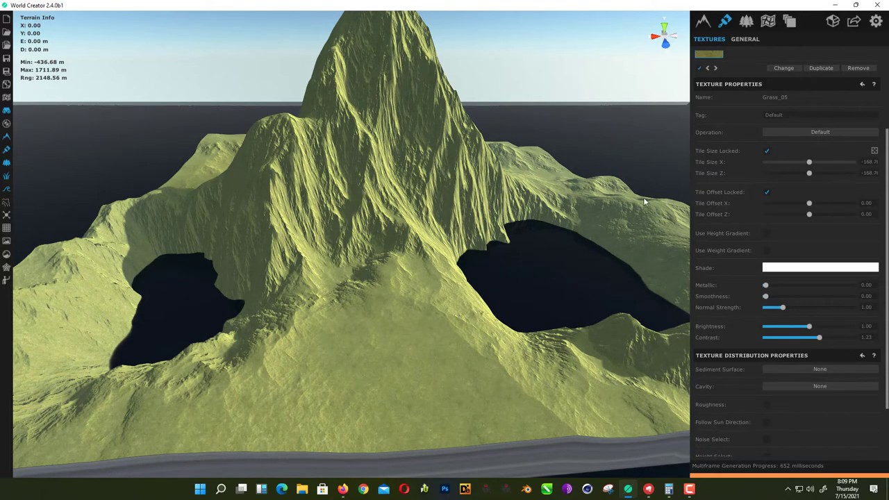
scroll(486, 297, down, 3)
right_drag(448, 308, 360, 339)
scroll(357, 339, up, 5)
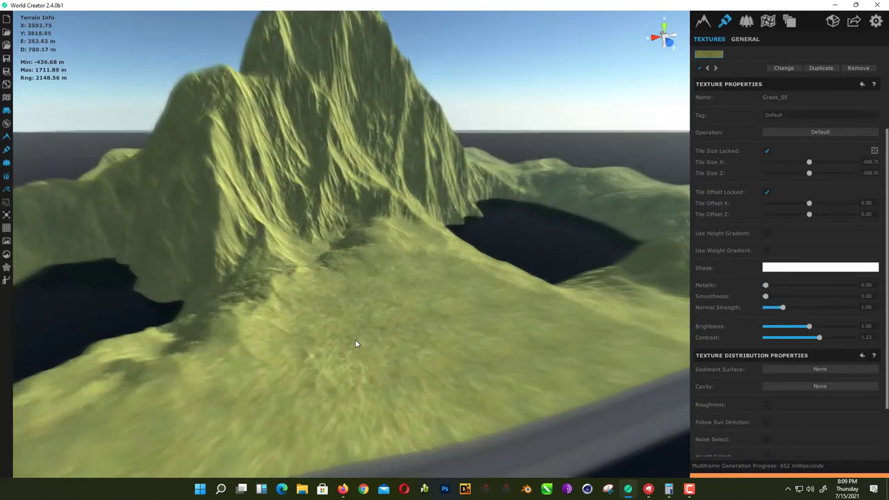
scroll(355, 340, up, 2)
right_drag(422, 263, 476, 317)
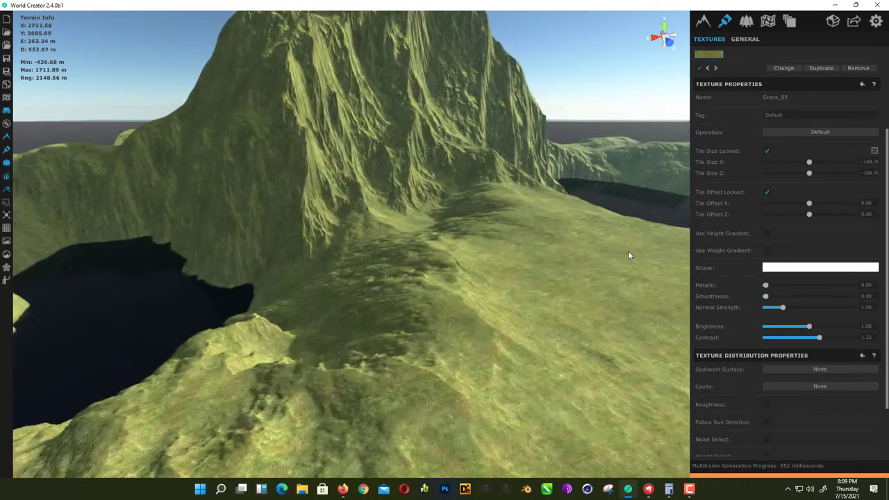
Step: Add the Snow_01 texture from the WorldCreator ground library to the existing texture layer and return to the layer's properties
scroll(712, 235, up, 5)
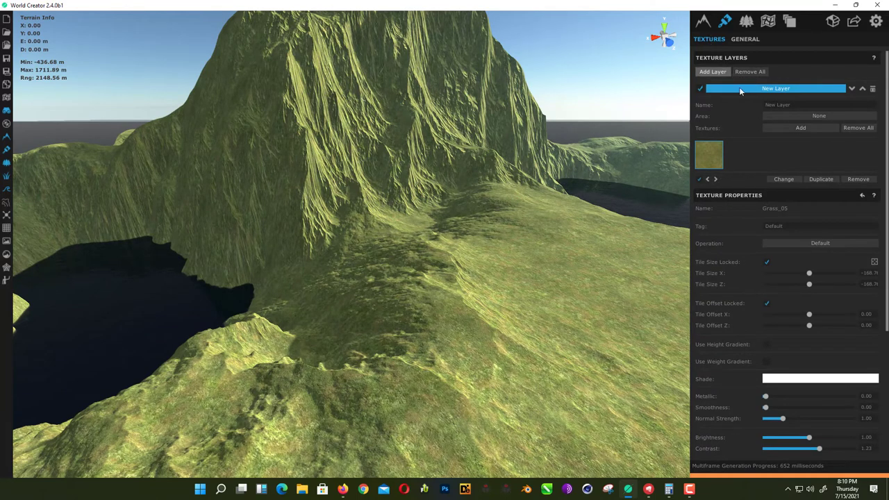
click(782, 128)
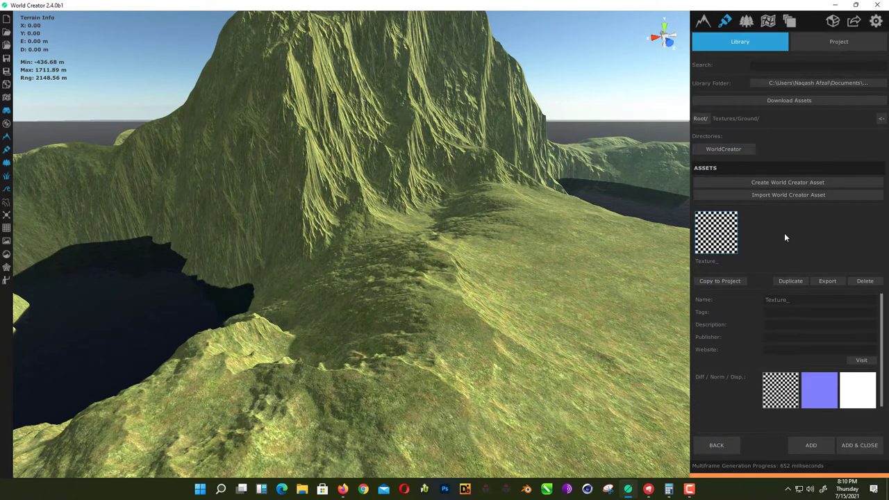
click(723, 150)
scroll(726, 227, down, 5)
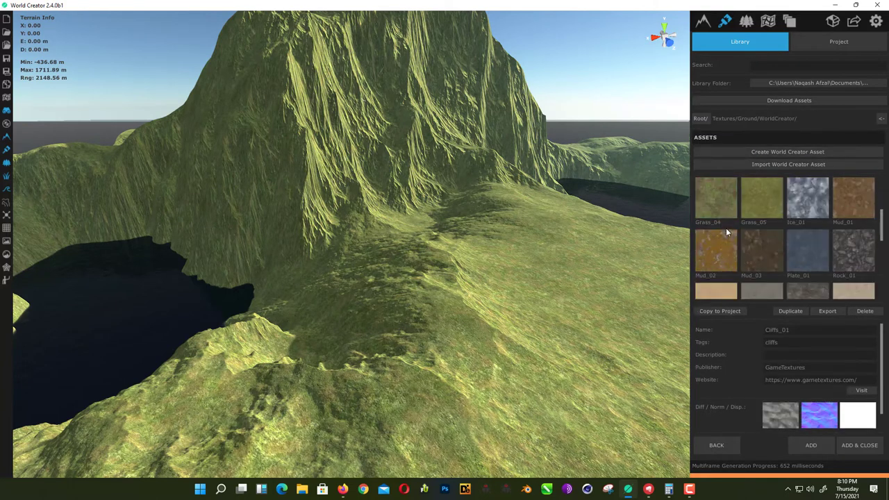
scroll(858, 248, down, 2)
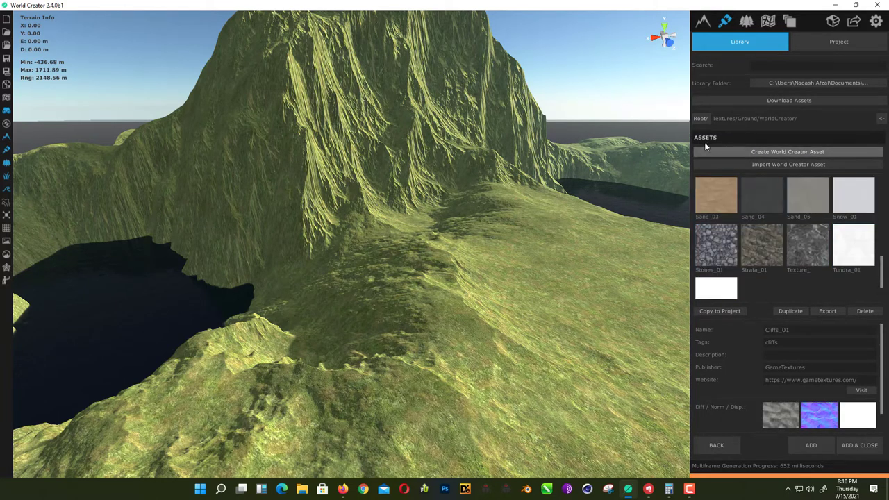
click(846, 209)
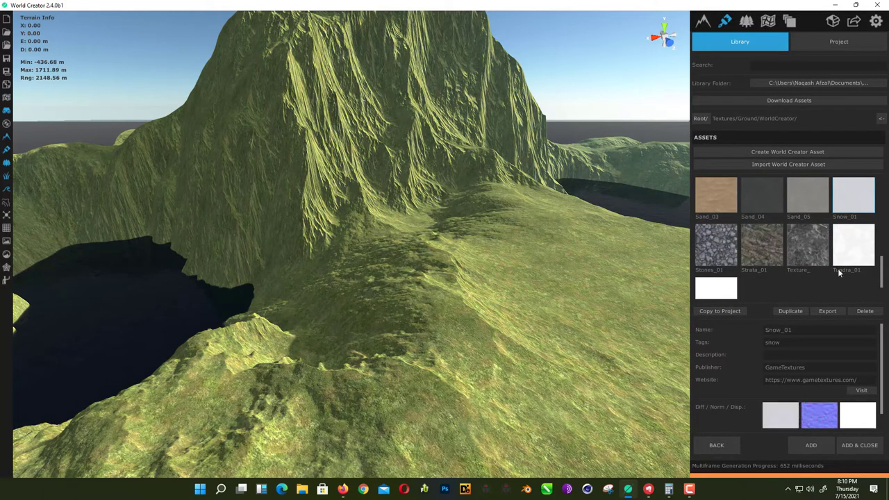
click(802, 439)
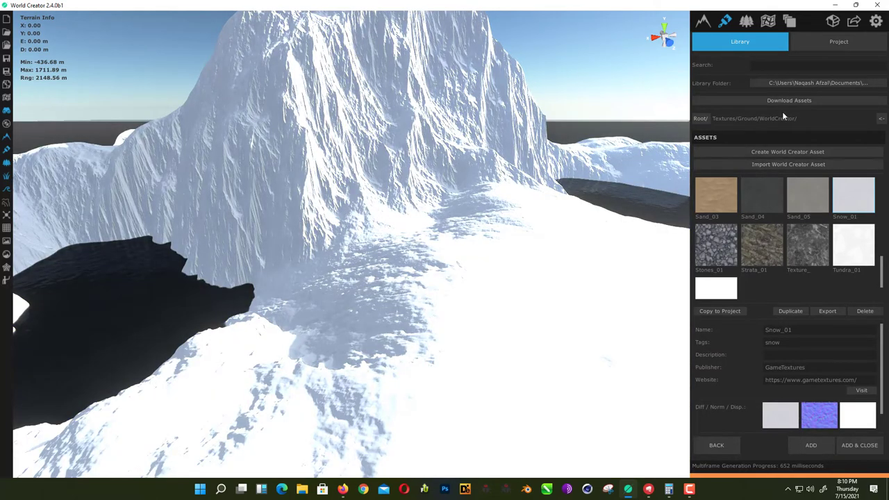
scroll(796, 230, up, 6)
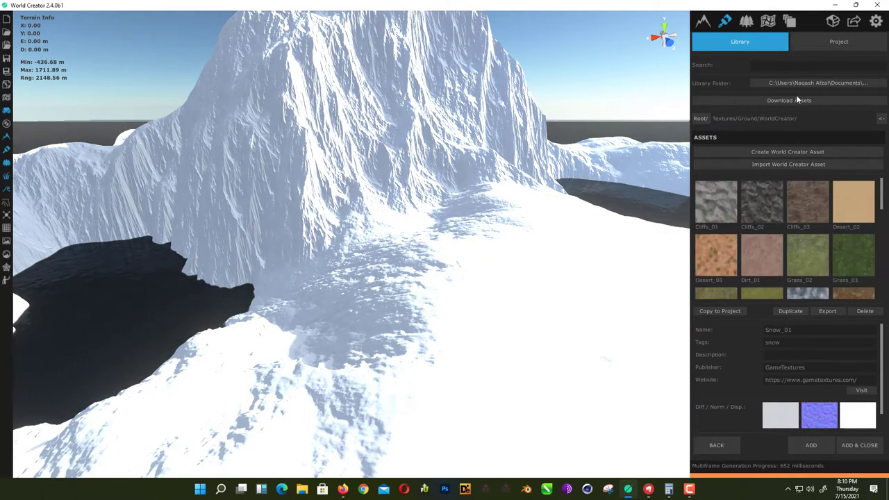
scroll(510, 218, down, 4)
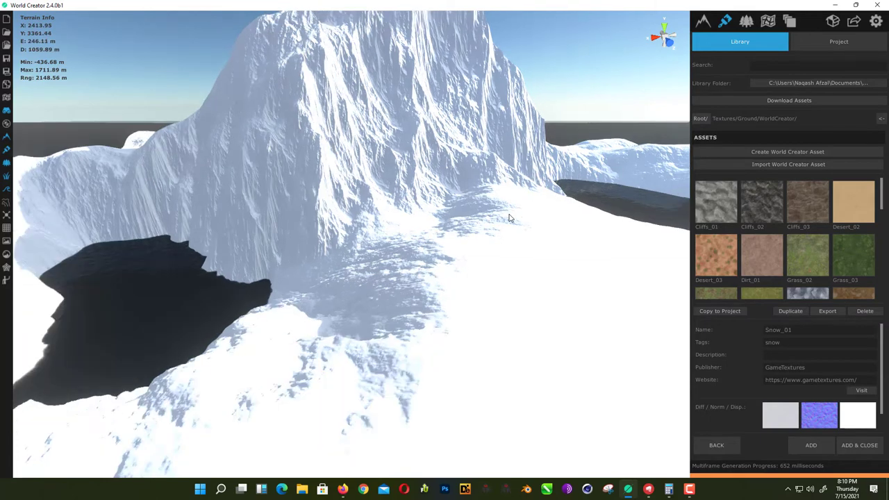
scroll(501, 191, up, 5)
scroll(486, 224, down, 2)
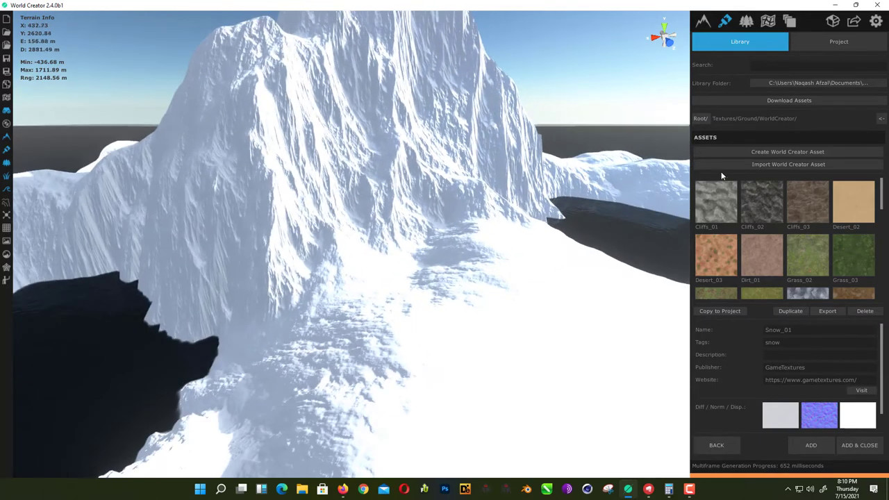
click(722, 445)
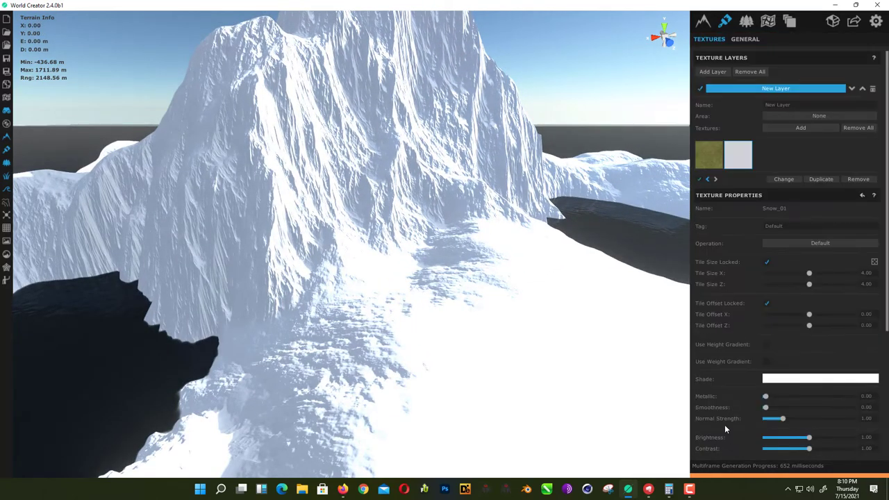
Step: Try the Convex and Concave cavity distributions on the Snow_01 texture across the whole terrain
scroll(541, 215, down, 4)
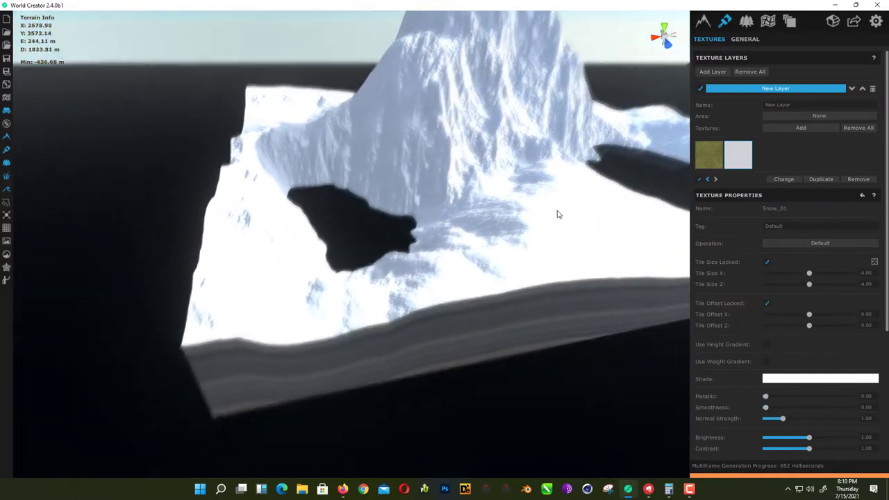
scroll(556, 213, up, 5)
scroll(474, 218, down, 5)
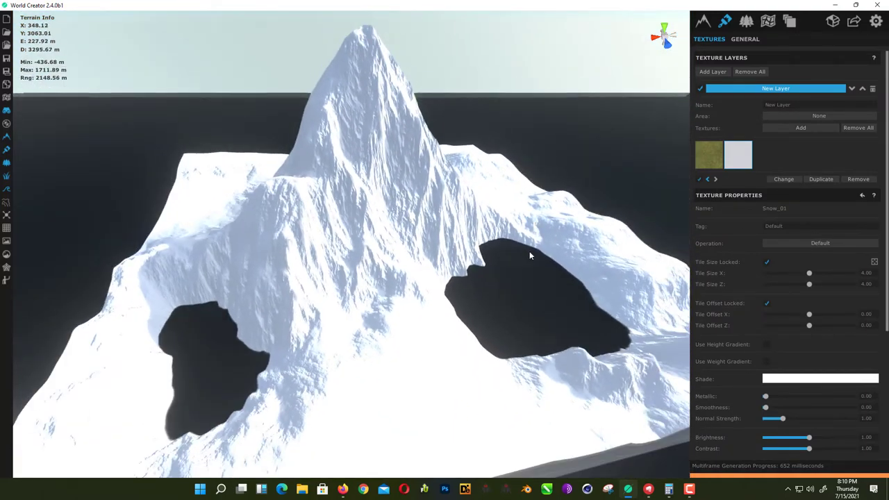
scroll(716, 275, down, 5)
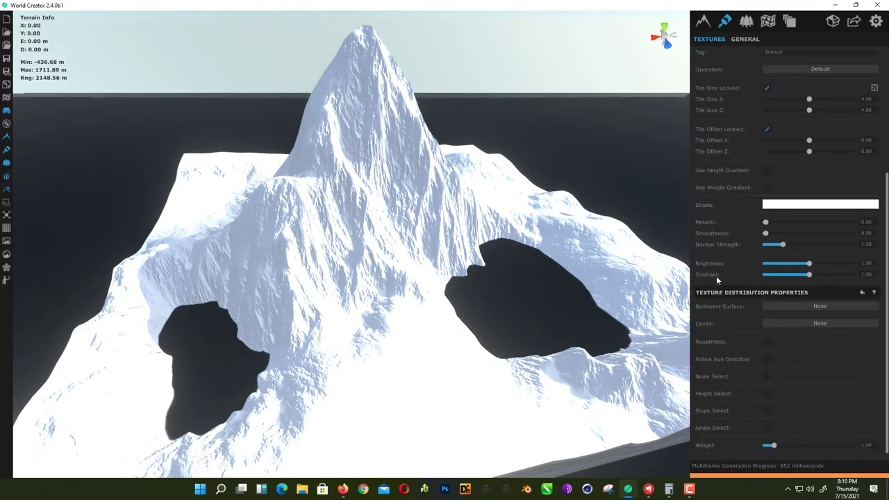
click(819, 322)
click(818, 347)
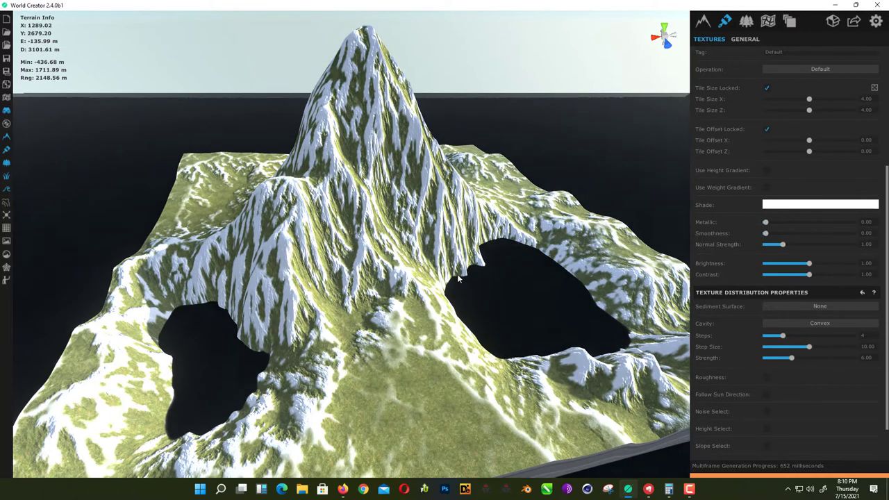
scroll(468, 290, up, 1)
mouse_move(470, 294)
right_down()
mouse_move(497, 283)
mouse_move(485, 287)
right_up()
middle_drag(485, 286, 397, 275)
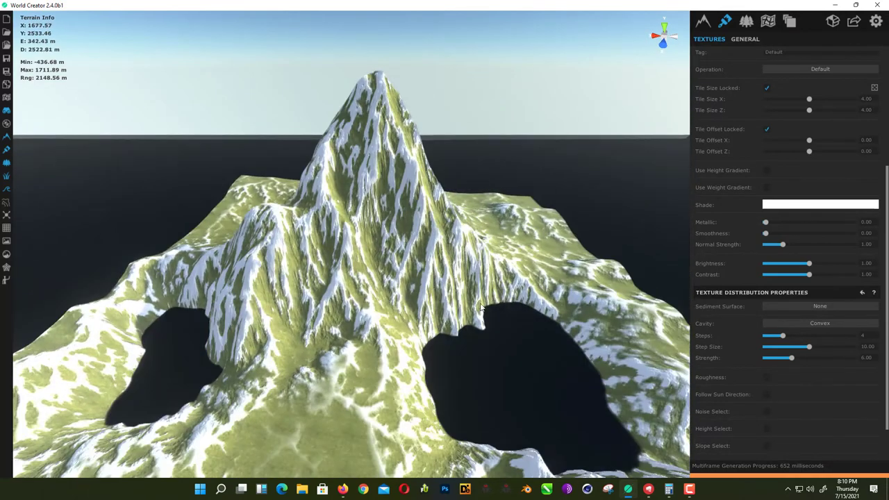
click(820, 323)
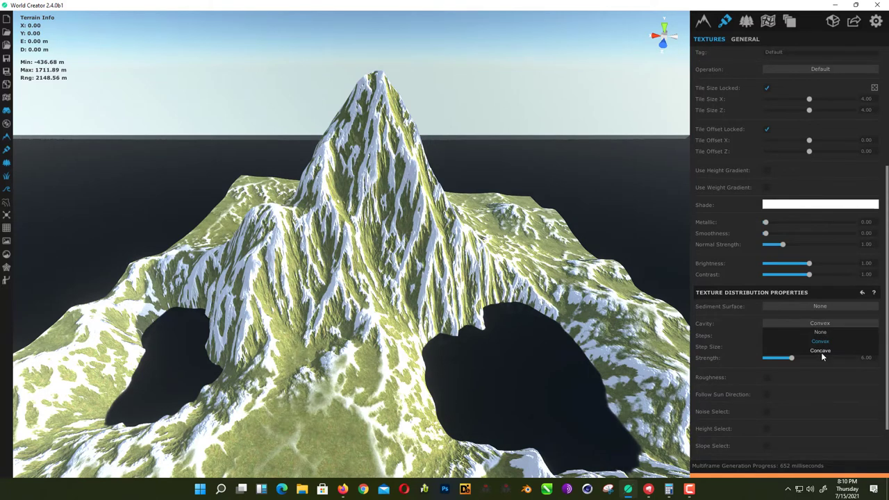
click(820, 351)
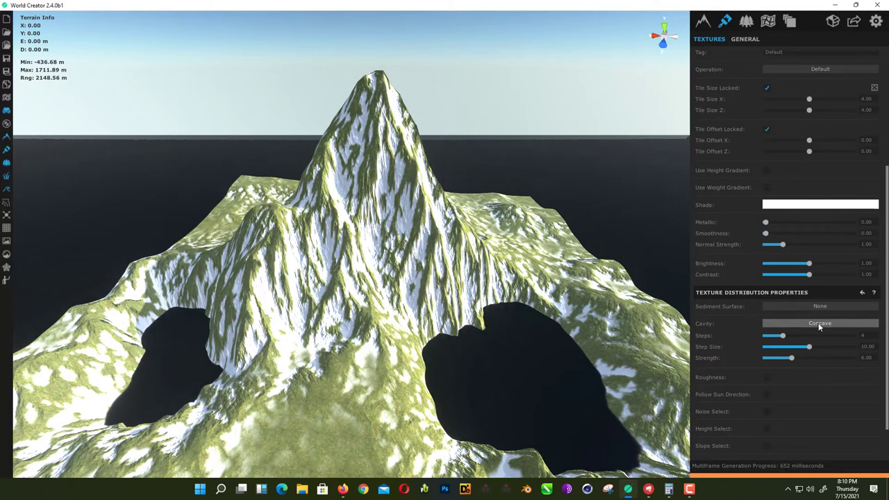
Step: Turn on Height Select in the Snow_01 texture's distribution properties and set its Cavity to None
scroll(727, 374, down, 2)
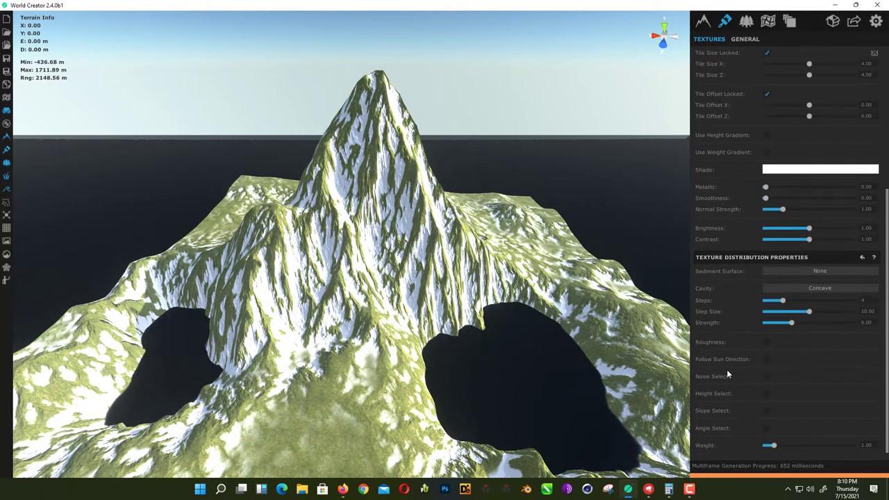
click(768, 394)
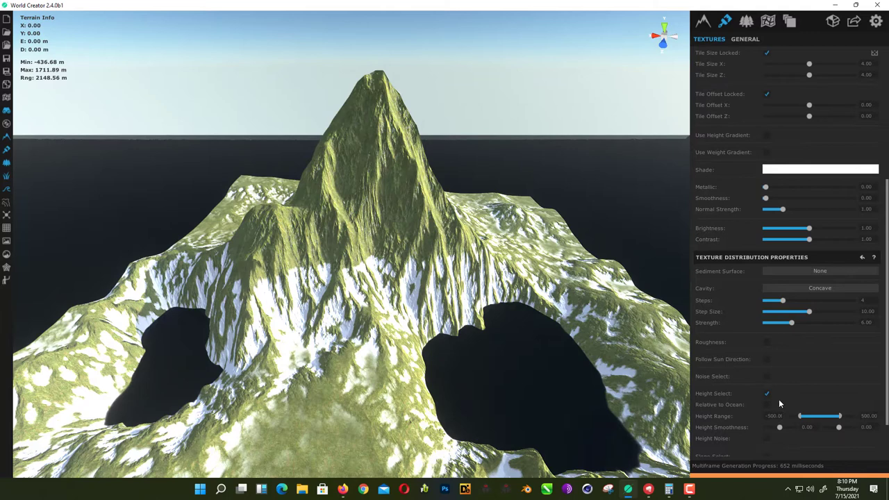
click(810, 293)
click(806, 296)
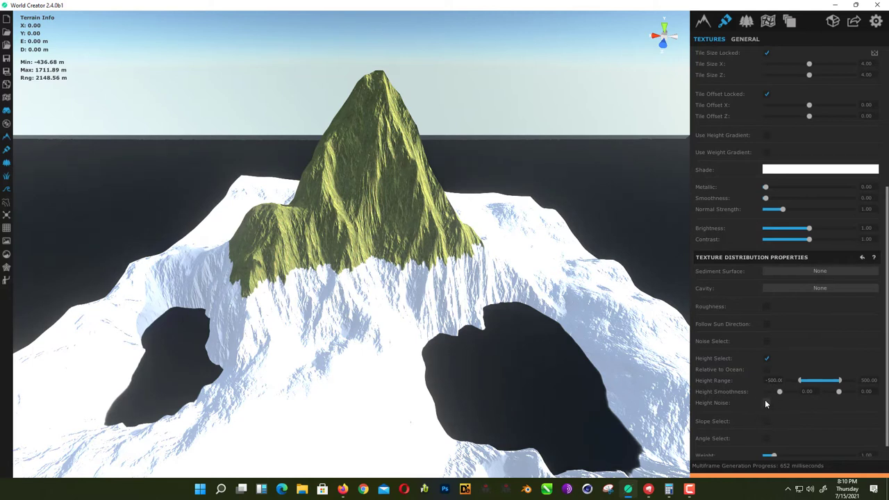
Step: Try limiting the snow's height range, entering a minimum of 250 and a maximum of 2000
scroll(811, 414, down, 1)
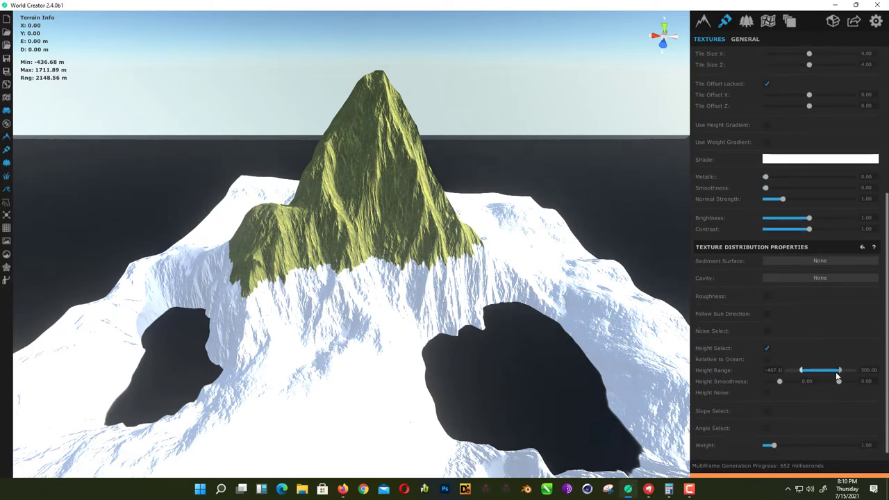
drag(800, 370, 806, 371)
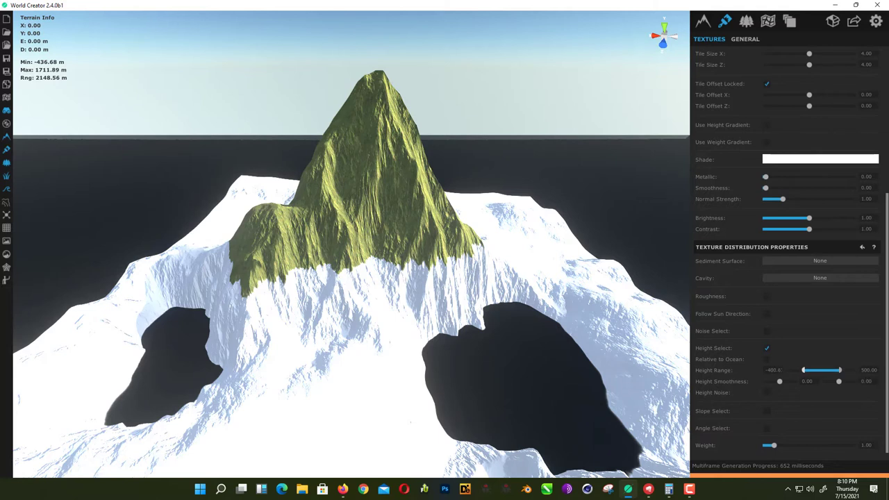
click(777, 370)
text(250)
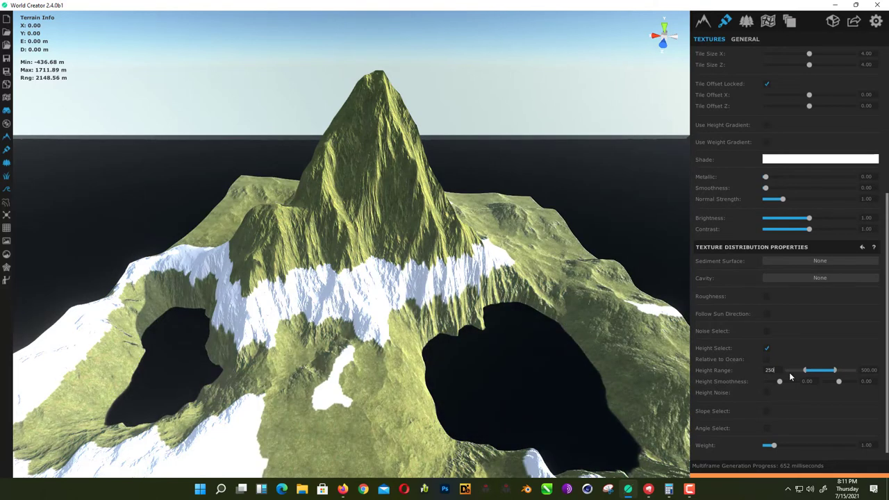
click(868, 370)
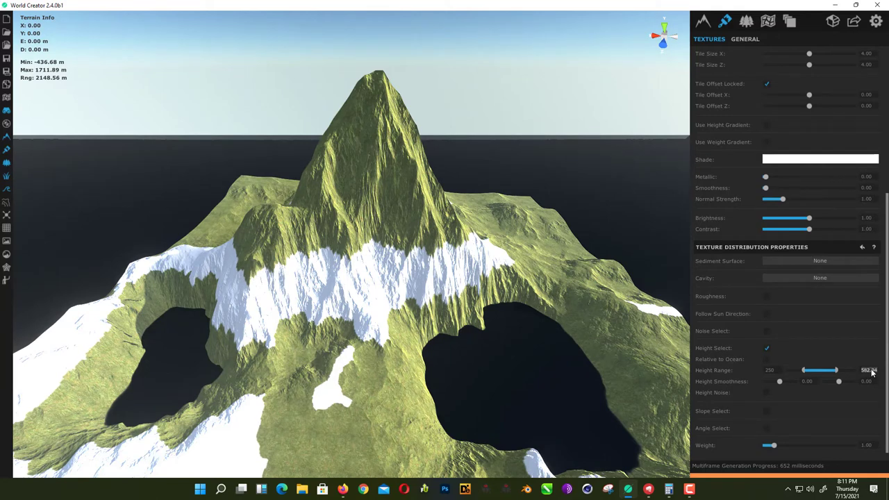
text(200)
key(Return)
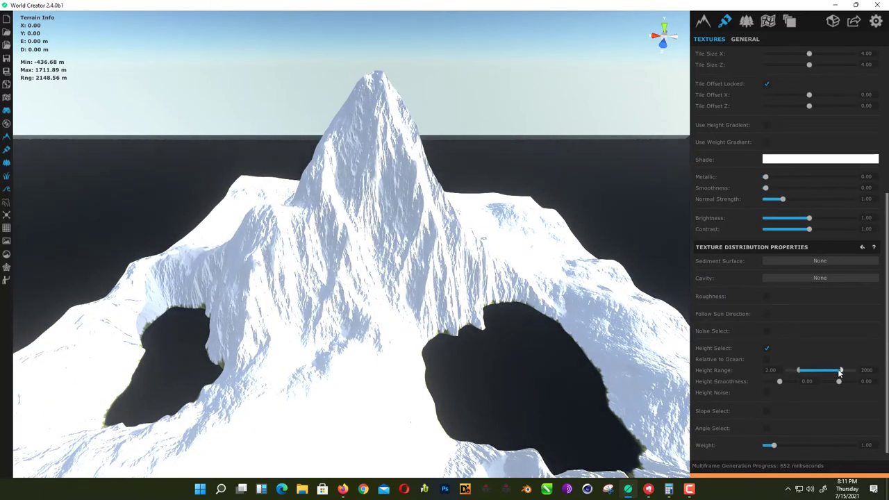
Step: Set the snow's height range to about 555.41 to 2015.7 and its height smoothness to about 33.09 and 7.32
drag(839, 373, 806, 374)
drag(701, 375, 873, 365)
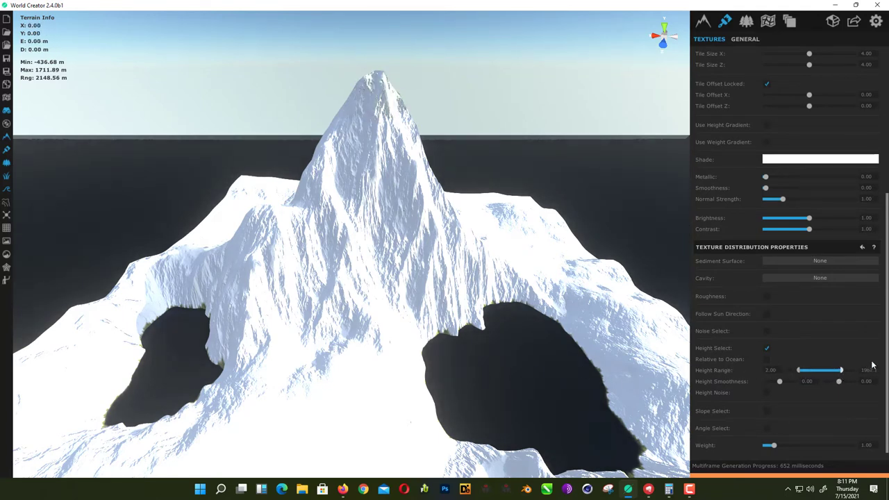
drag(802, 373, 802, 367)
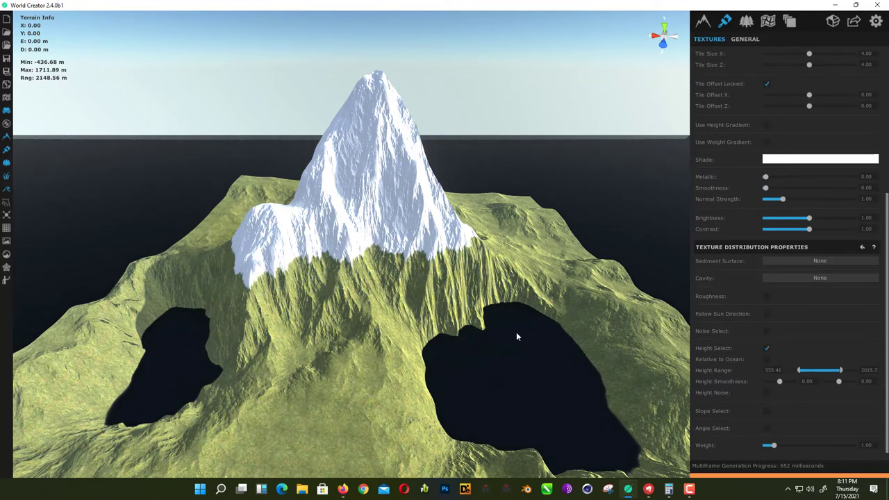
middle_drag(361, 307, 390, 300)
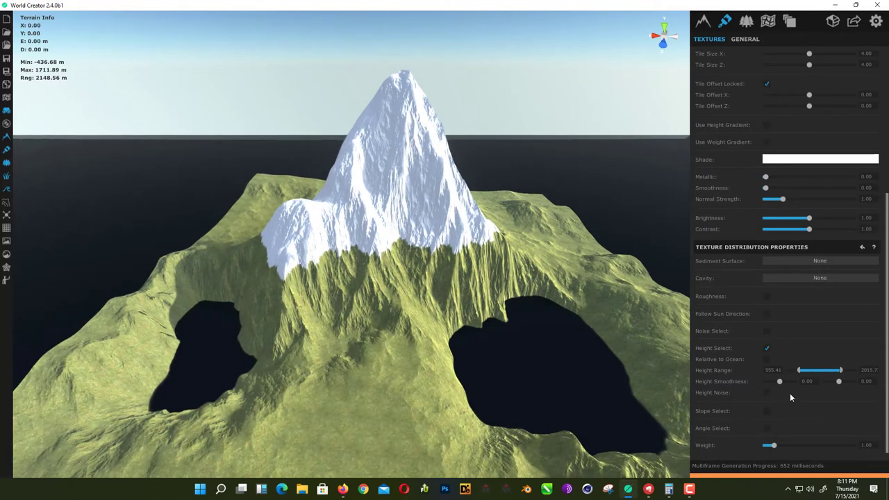
drag(780, 383, 853, 381)
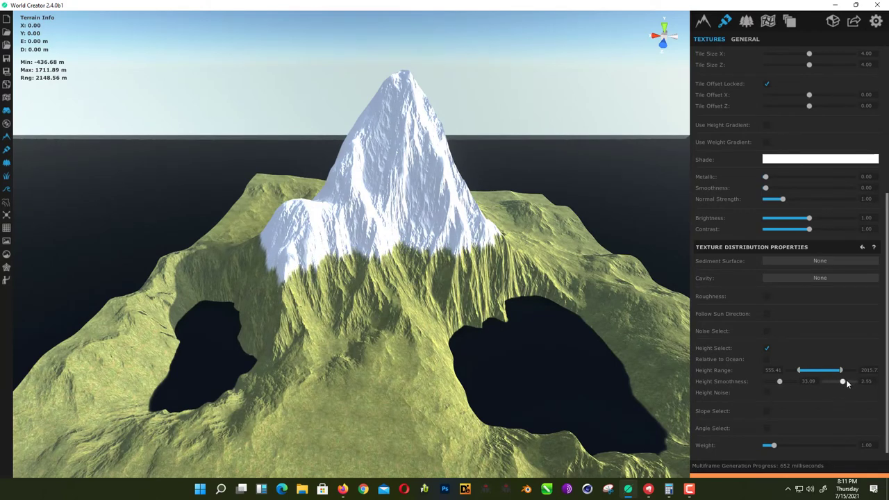
Step: Try distributing the snow Relative to Ocean with a wider upper height limit around the lakes, and return to the absolute height range
click(767, 359)
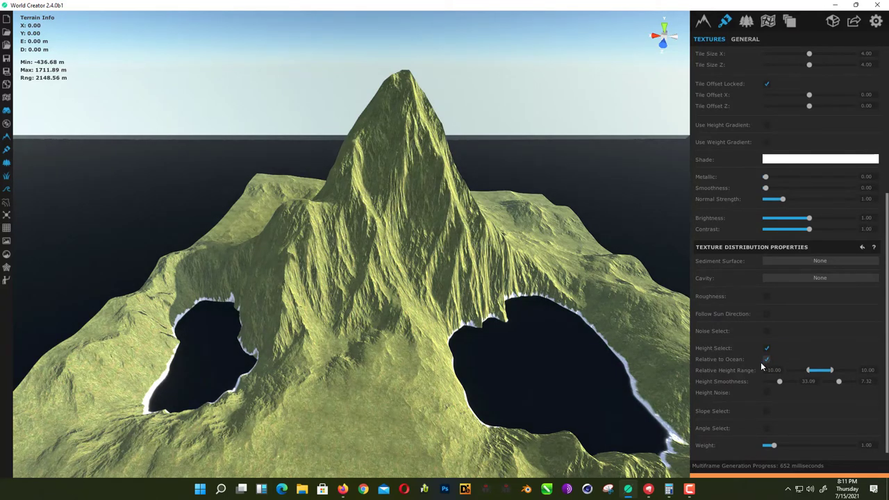
middle_drag(652, 400, 519, 372)
scroll(520, 372, up, 3)
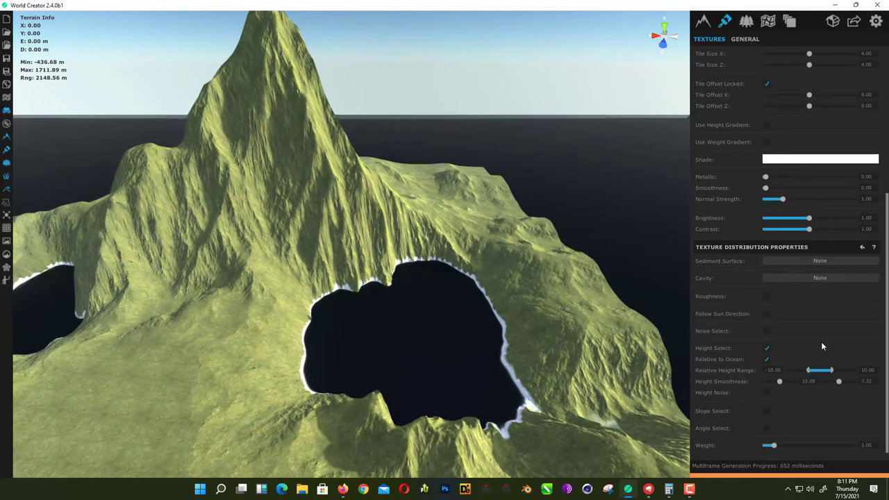
drag(835, 370, 845, 370)
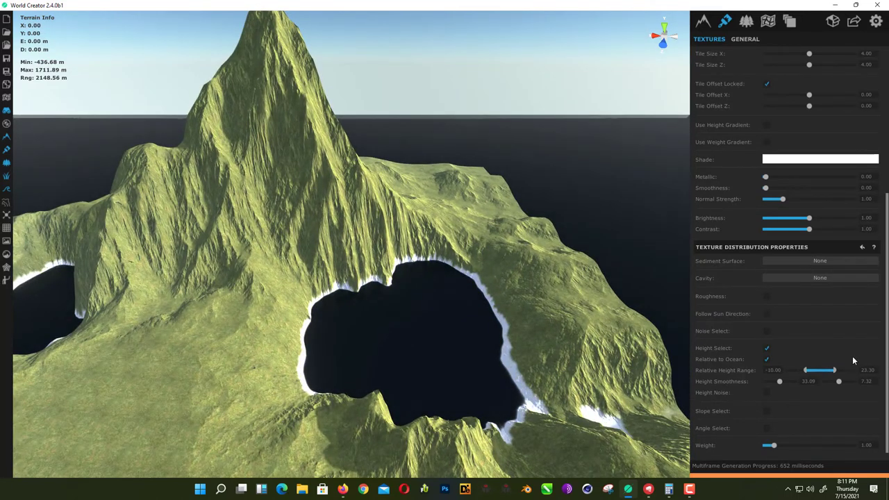
click(766, 359)
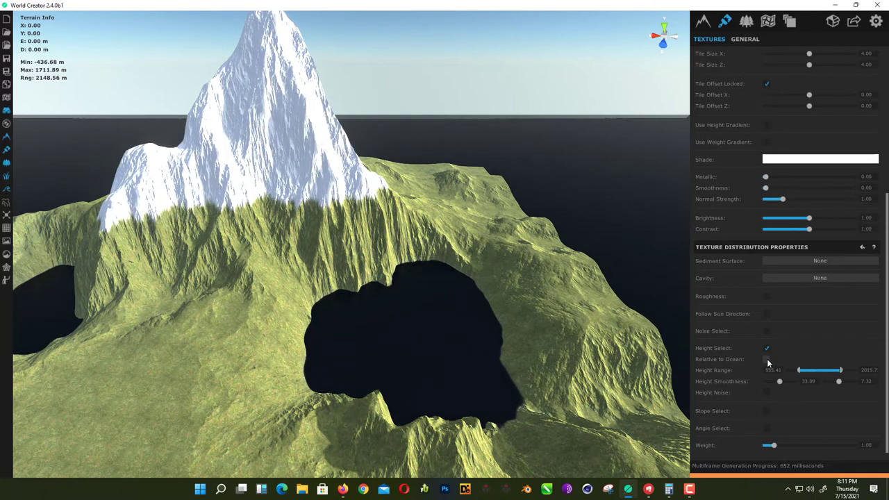
Step: Try Height Noise on the snow with world size about 590, scale about 55, seed 663 and 11 octaves, and turn off Height Select
click(767, 393)
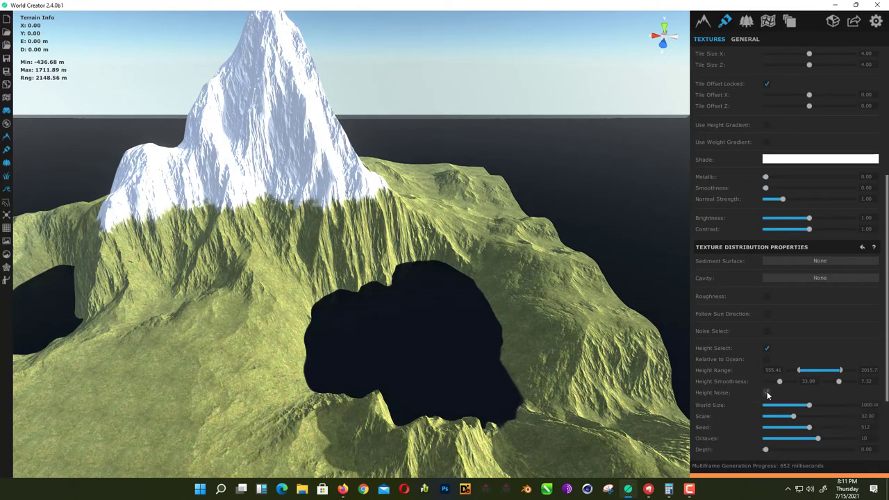
mouse_move(806, 408)
mouse_down()
mouse_move(791, 405)
mouse_move(813, 417)
mouse_up()
drag(811, 427, 832, 438)
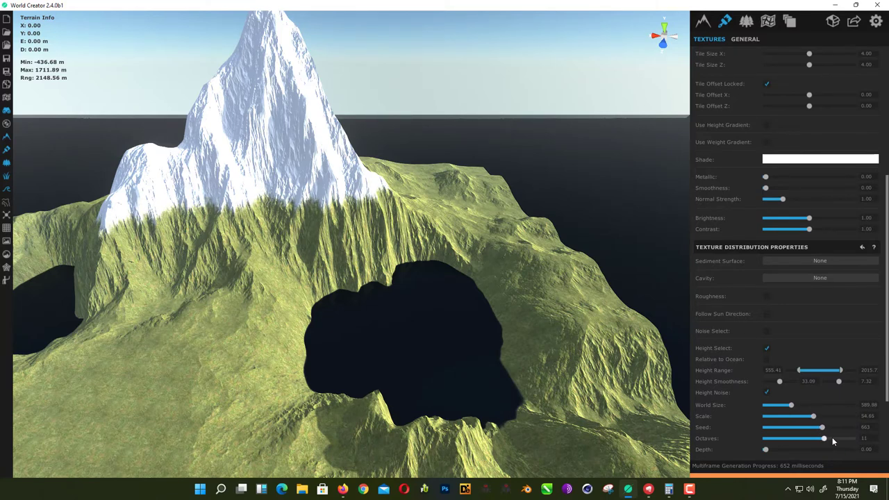
click(766, 350)
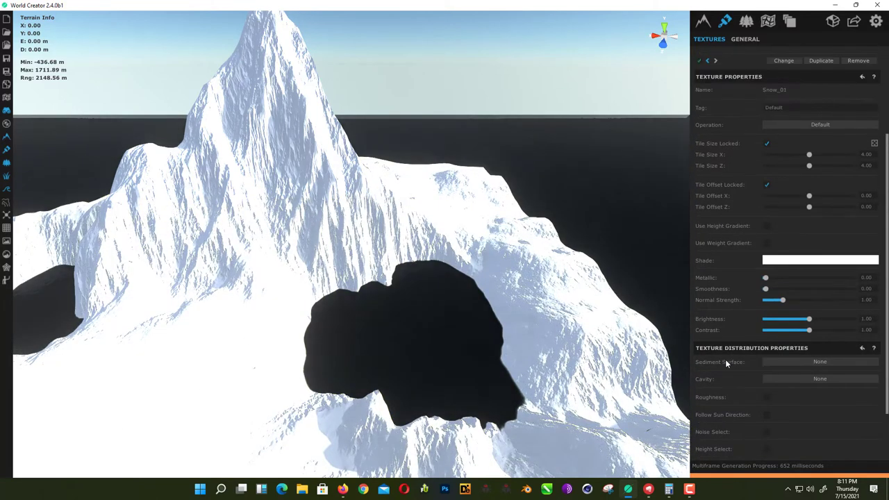
Step: Set the snow texture's Cavity to Convex and turn on Roughness with a step size of about 1.36
scroll(764, 354, down, 1)
click(787, 351)
click(790, 366)
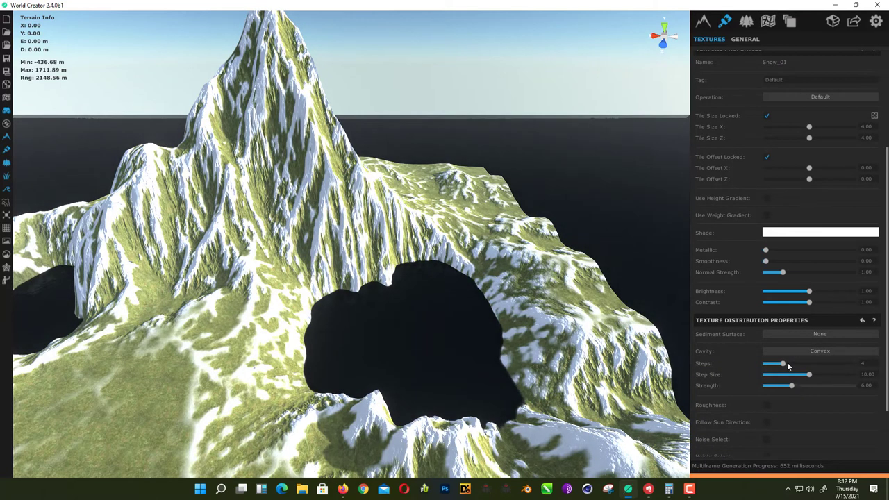
scroll(750, 378, down, 1)
click(765, 377)
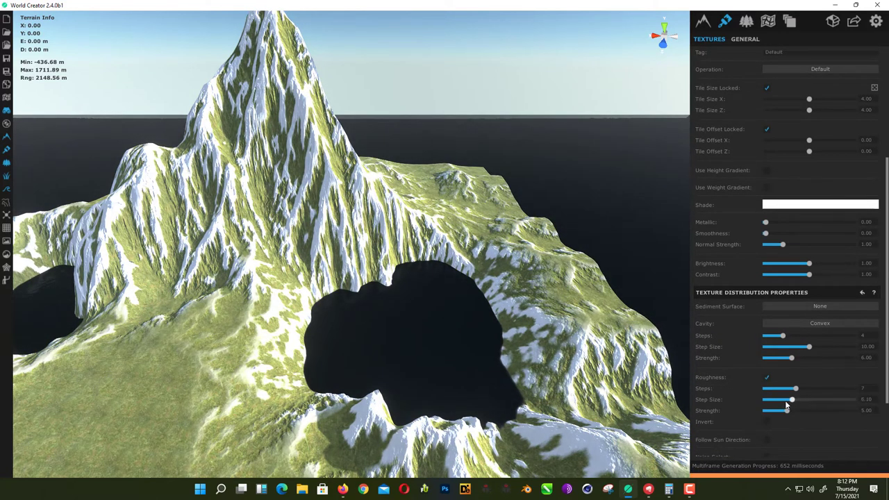
drag(795, 400, 773, 405)
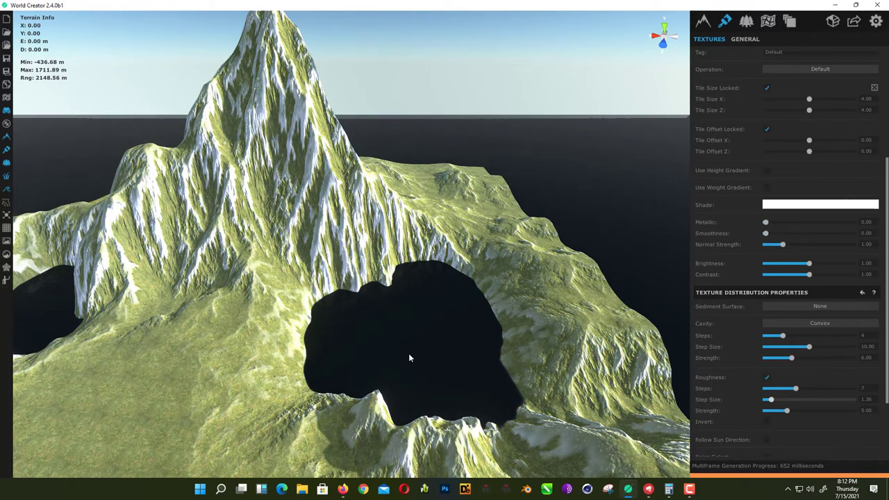
Step: Set the snow's roughness to 11 steps, step size 1.36 and strength about 11.32, and its cavity strength to about 10.42
middle_drag(408, 359, 505, 325)
middle_drag(387, 372, 439, 386)
right_drag(439, 386, 487, 393)
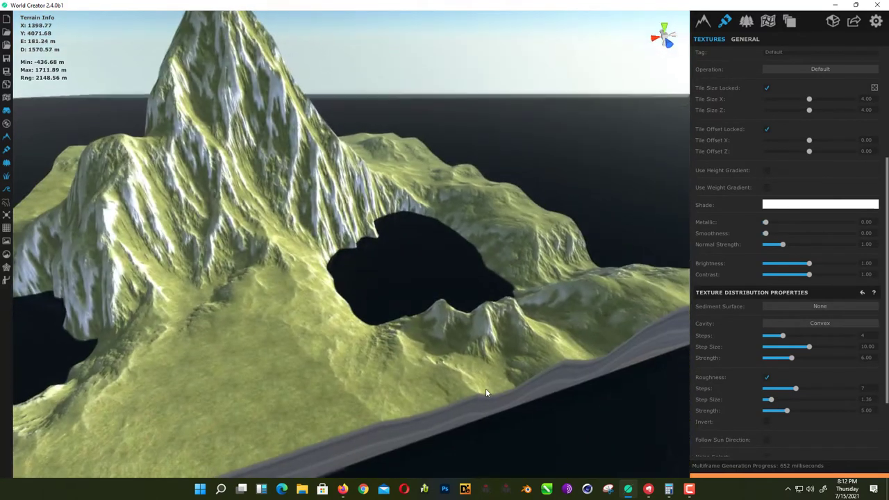
drag(485, 391, 454, 364)
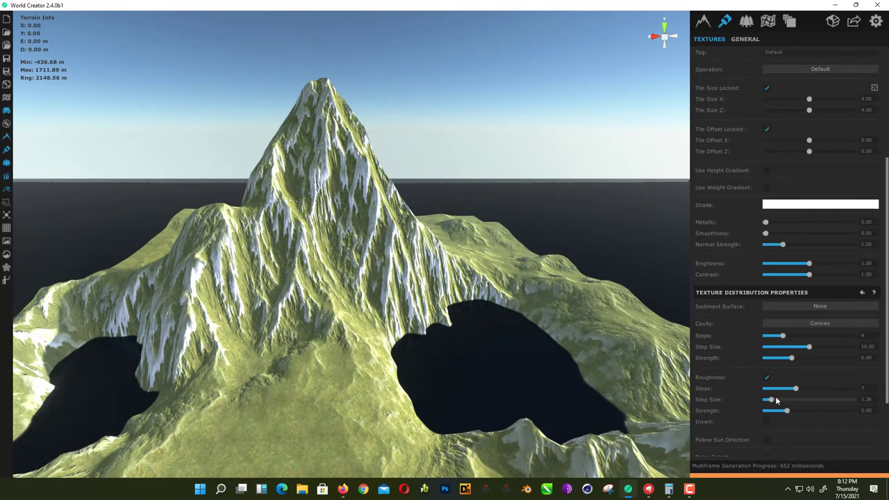
drag(776, 401, 846, 389)
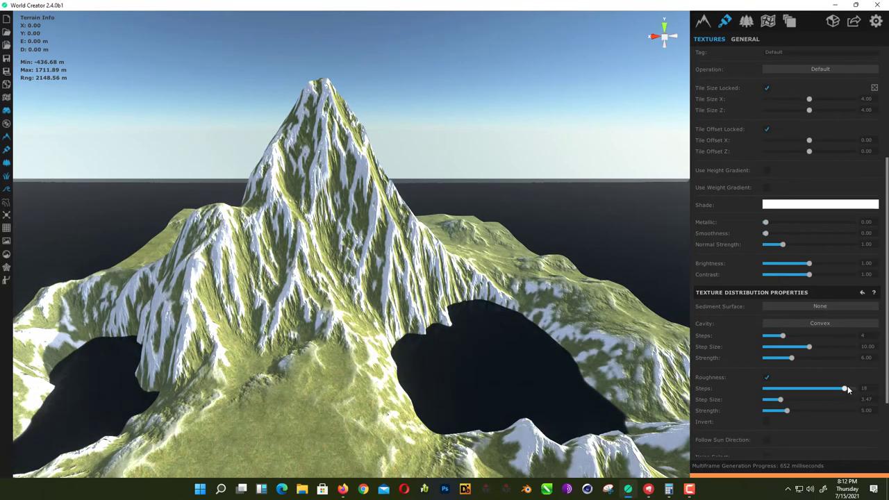
mouse_move(780, 399)
mouse_down()
mouse_move(793, 411)
mouse_move(815, 411)
mouse_move(771, 400)
mouse_up()
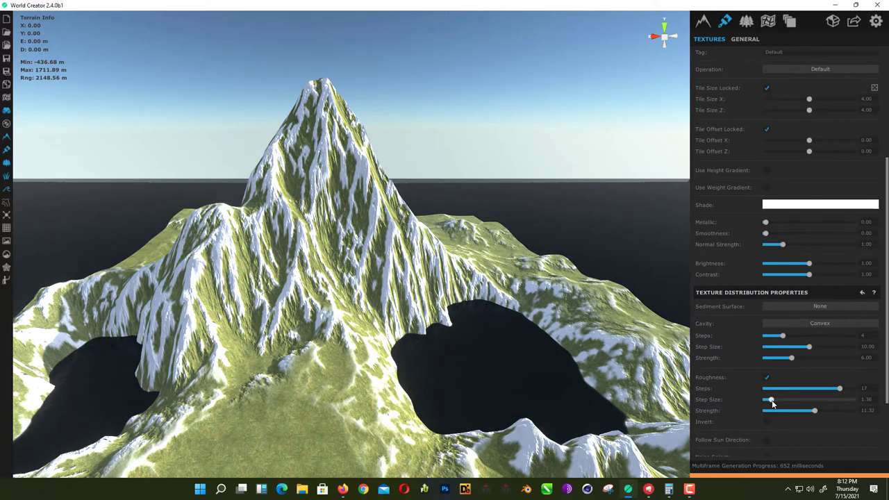
drag(847, 389, 813, 388)
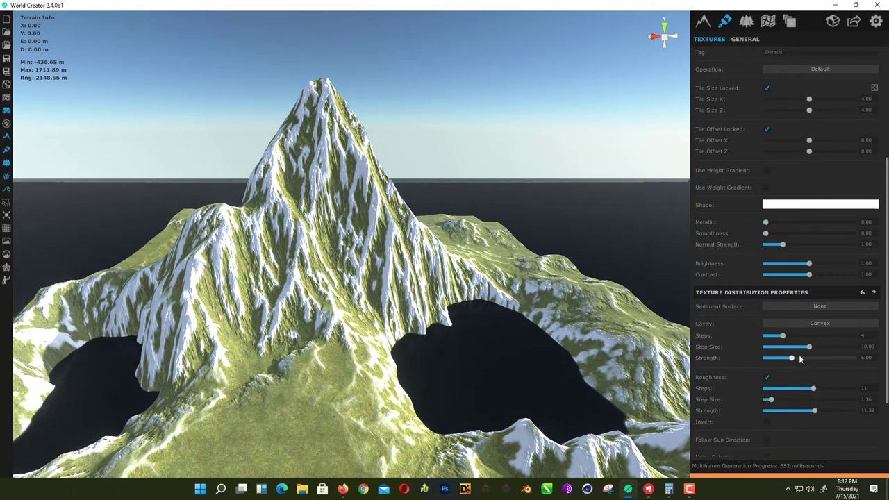
mouse_move(799, 358)
mouse_down()
mouse_move(825, 358)
mouse_move(815, 358)
mouse_up()
Step: Try the Concave cavity with the roughness settings on the snow texture and switch back to Convex
click(810, 324)
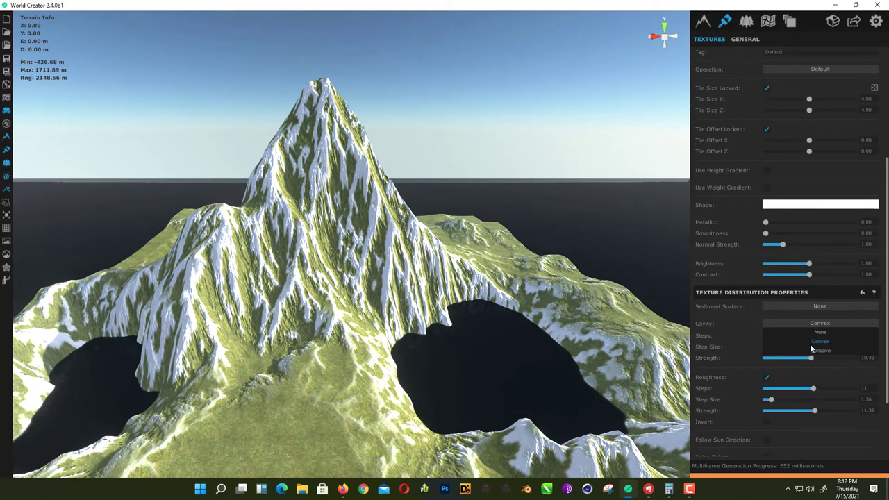
click(812, 352)
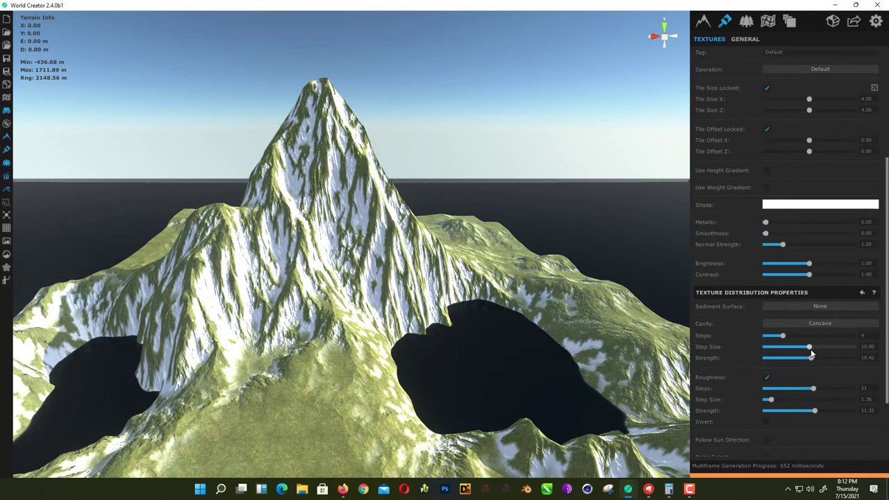
click(807, 323)
click(793, 338)
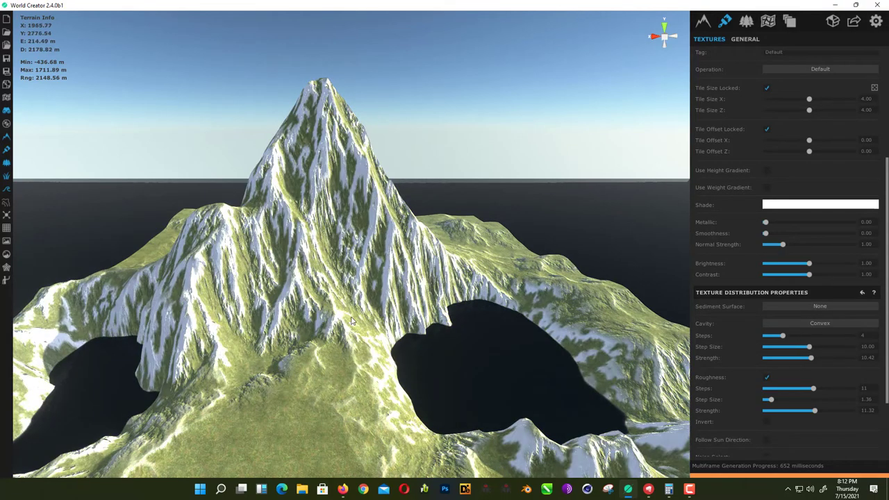
Step: Check the snow distribution around the mountain and lakes, and open the scene's environment settings
right_drag(351, 321, 377, 323)
middle_drag(377, 323, 426, 311)
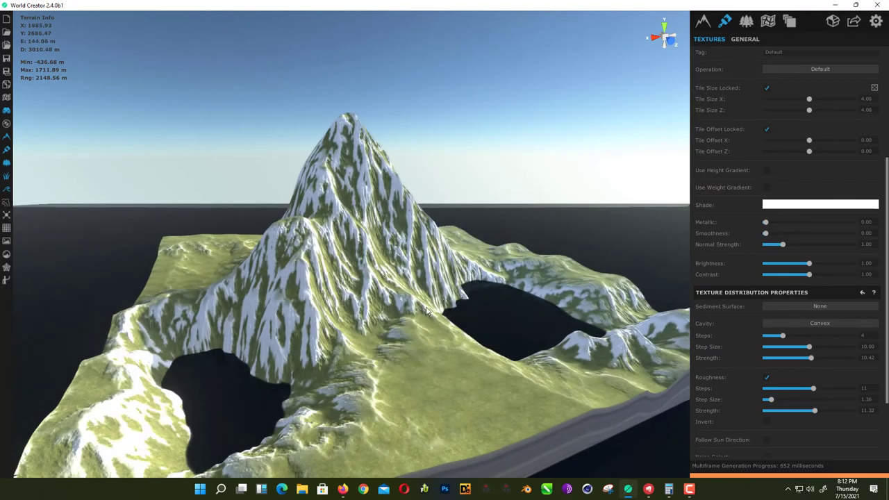
drag(427, 312, 254, 344)
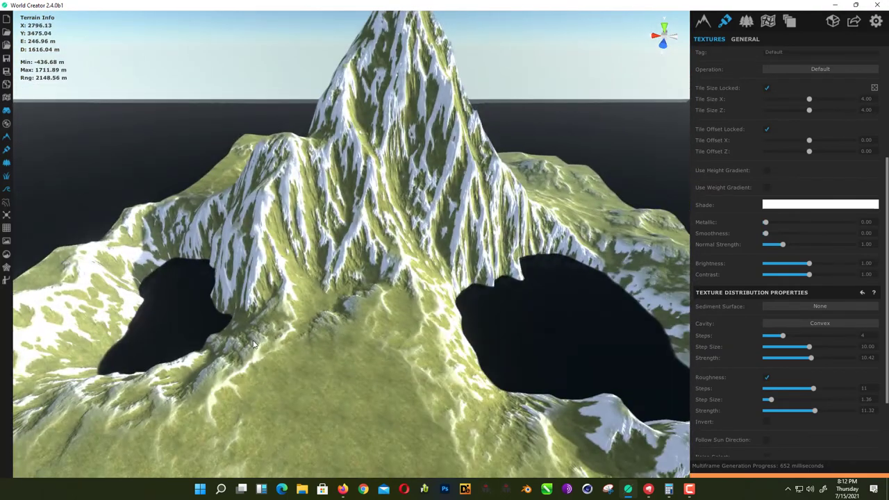
drag(349, 318, 422, 291)
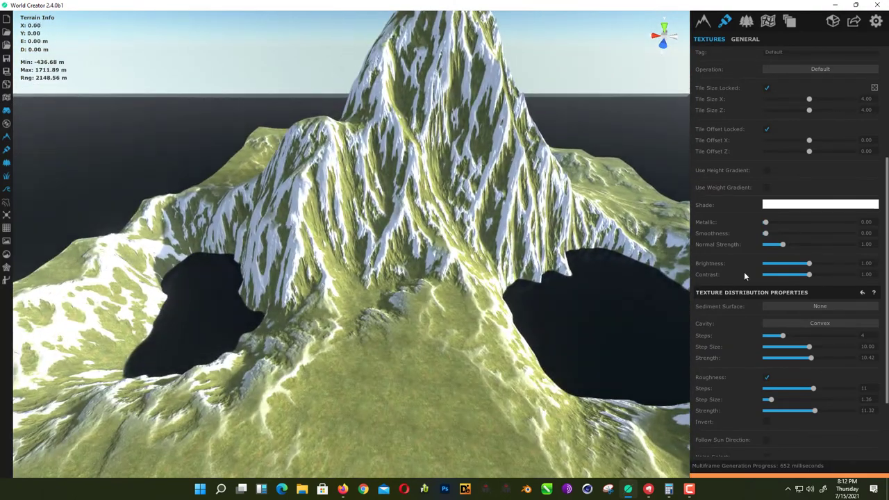
scroll(744, 333, up, 5)
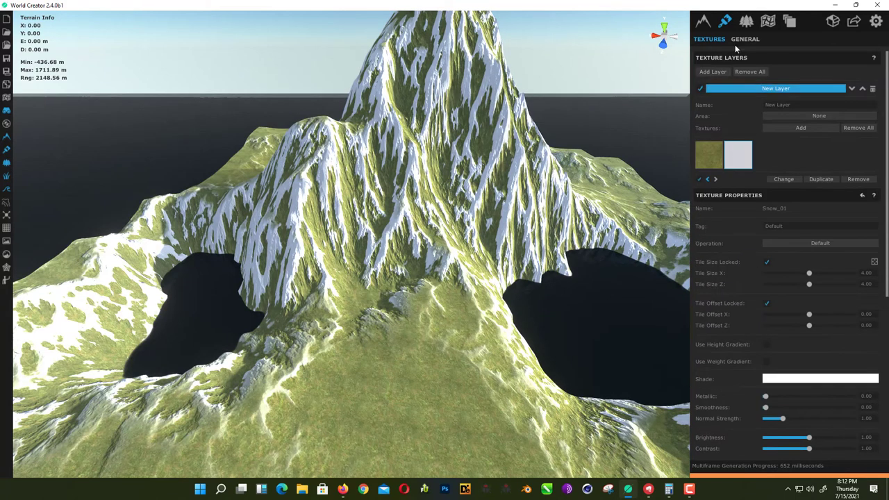
click(746, 22)
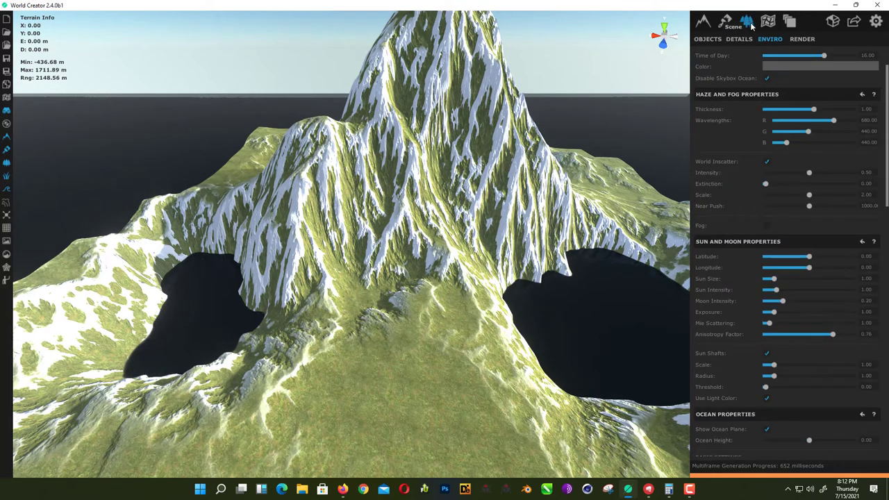
Step: Add a new object layer and a new detail layer to the scene
click(707, 39)
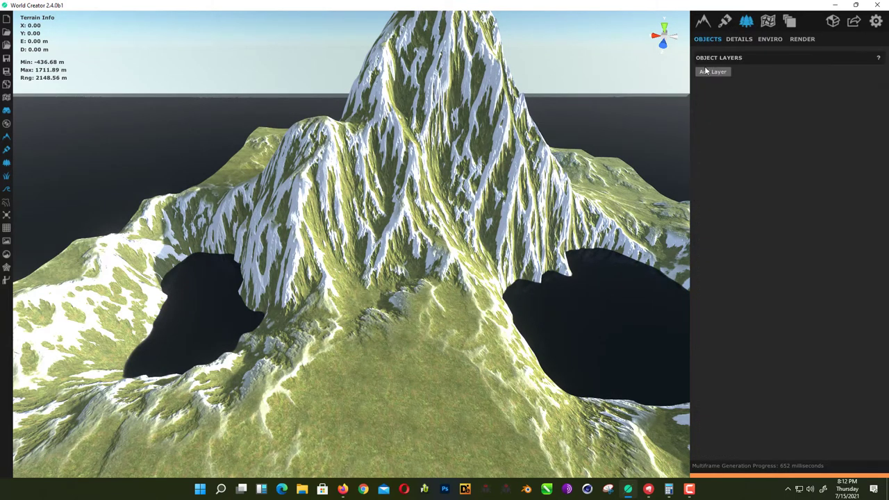
click(706, 72)
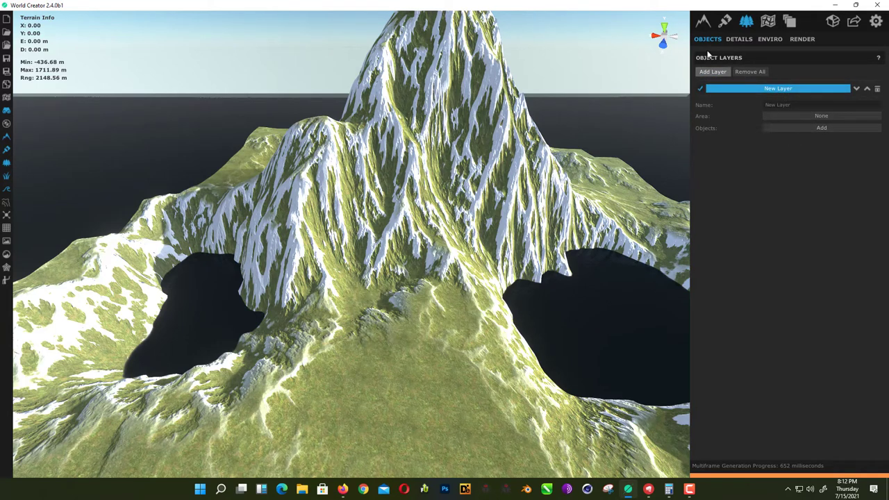
click(738, 39)
scroll(415, 413, down, 10)
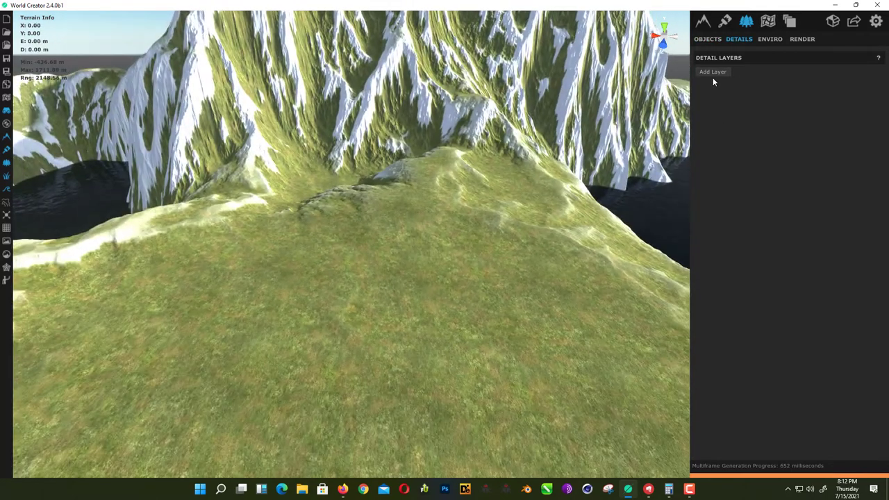
click(713, 72)
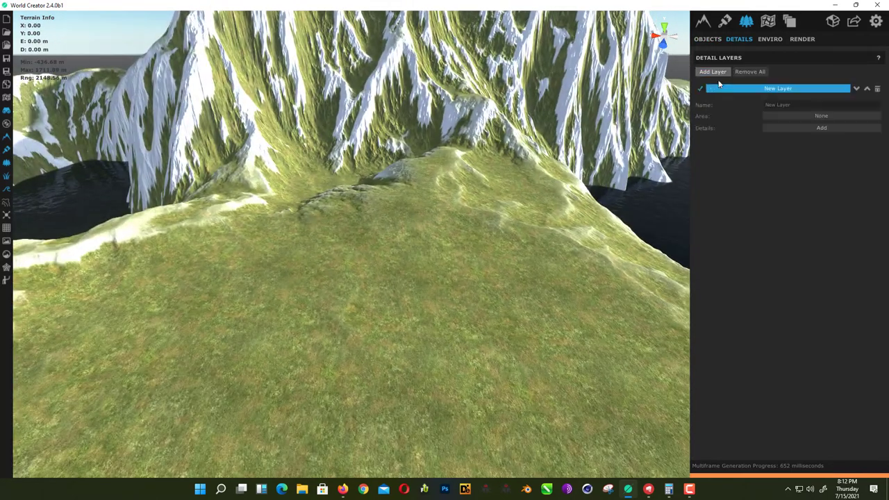
Step: Add the Grass002 asset from the library to the detail layer and inspect the grass up close in front of the mountain
click(791, 127)
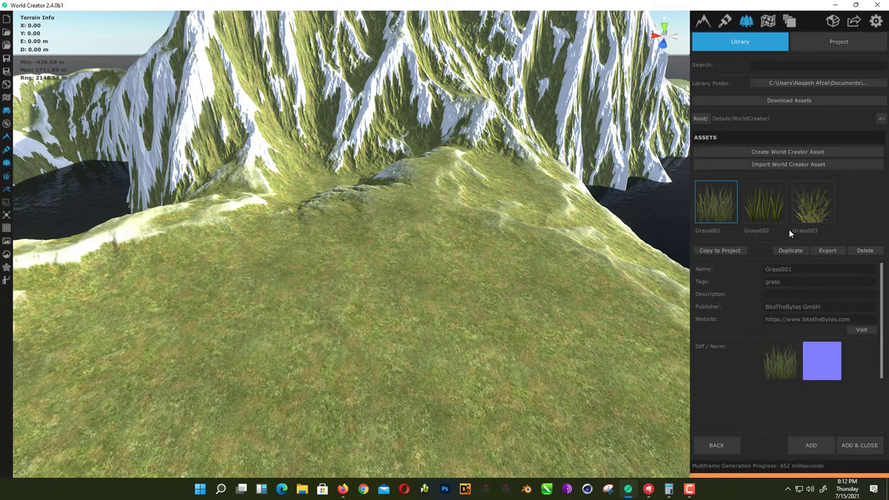
click(760, 208)
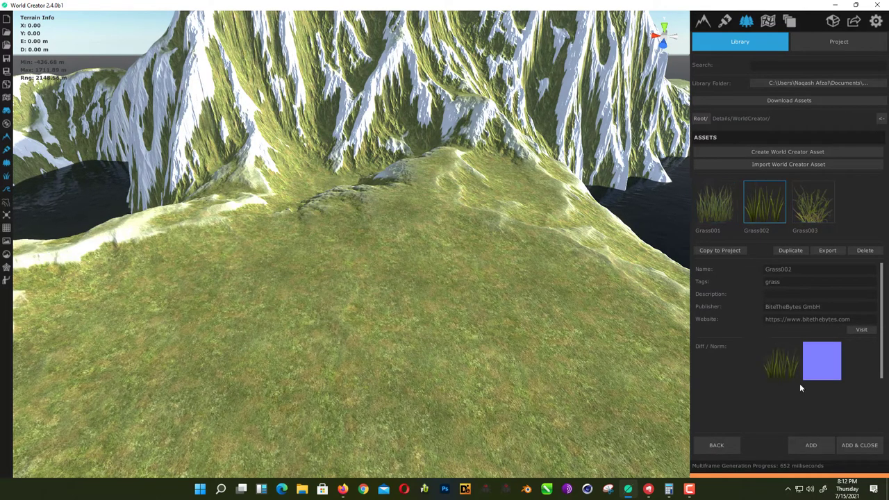
click(822, 450)
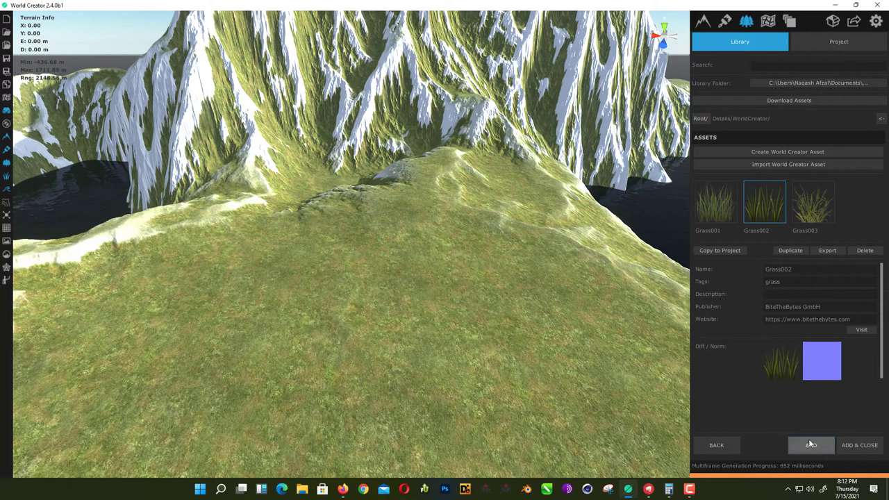
click(727, 450)
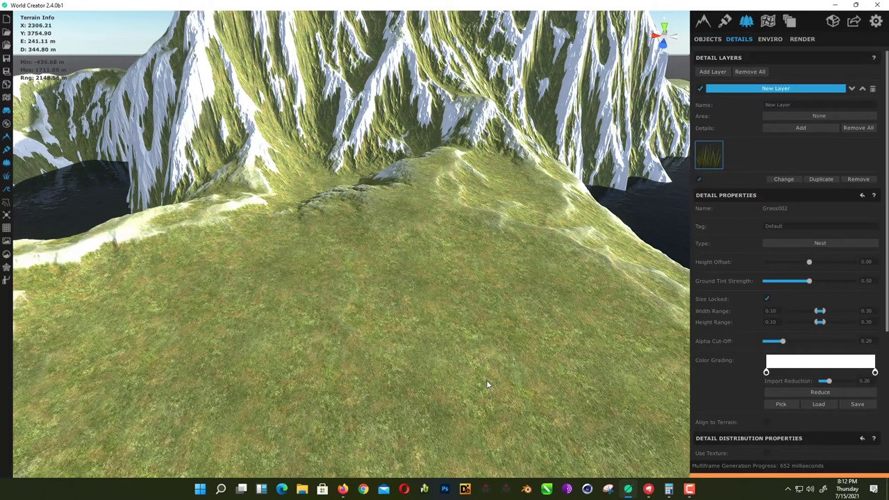
scroll(502, 414, up, 5)
scroll(504, 420, up, 3)
right_drag(504, 421, 518, 353)
scroll(469, 434, up, 2)
scroll(468, 435, up, 5)
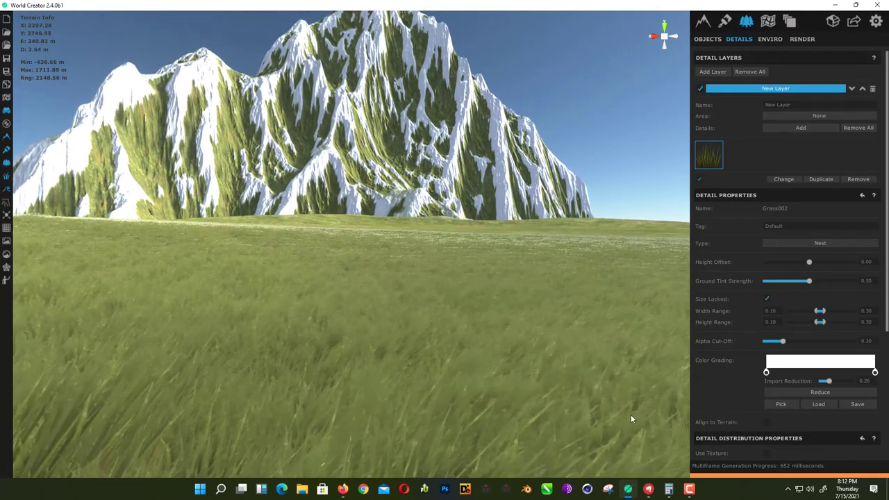
Step: Try longer view distances up to about 306 for the grass detail and set the view distance back to 100
scroll(722, 386, down, 3)
scroll(722, 382, down, 3)
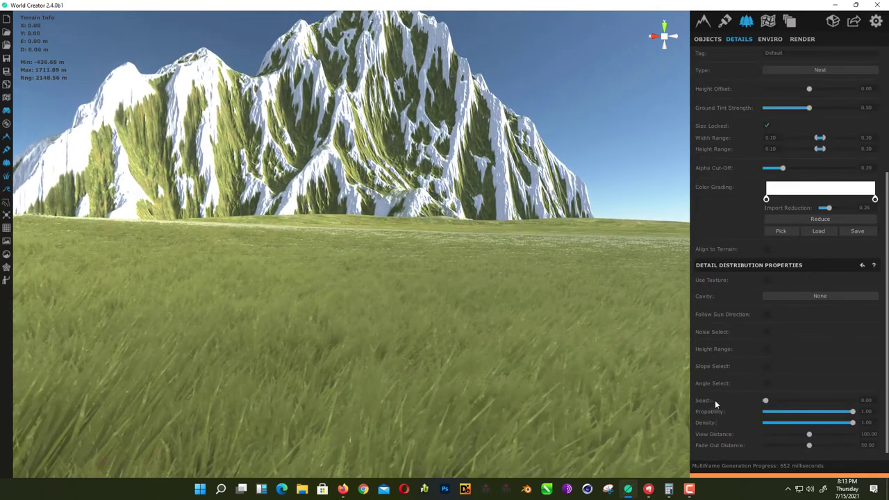
drag(811, 435, 849, 433)
right_drag(494, 347, 502, 414)
scroll(501, 411, down, 4)
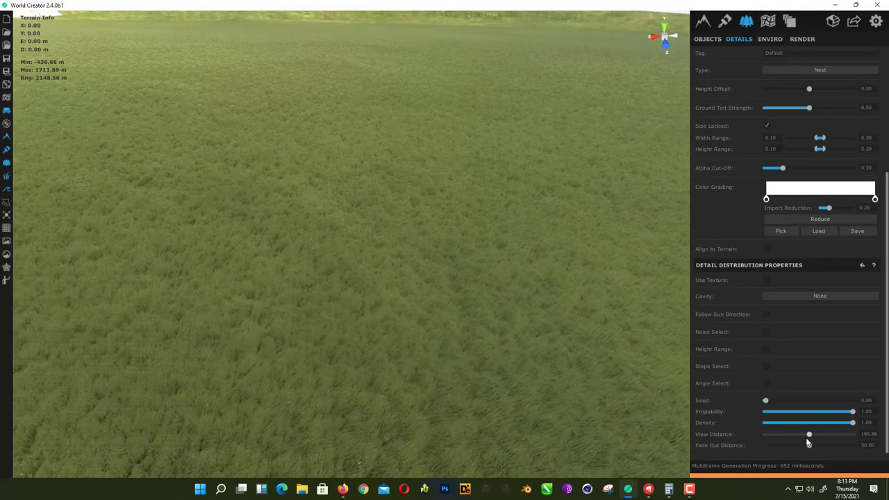
drag(836, 437, 859, 436)
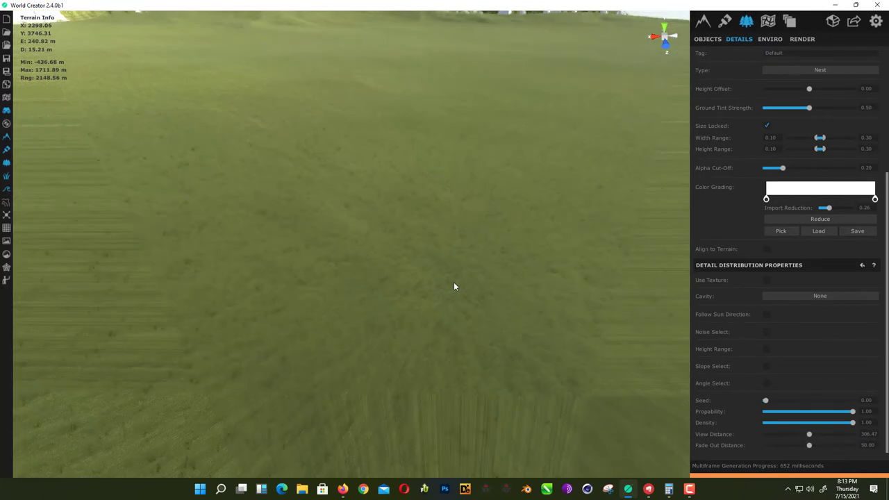
scroll(454, 286, down, 2)
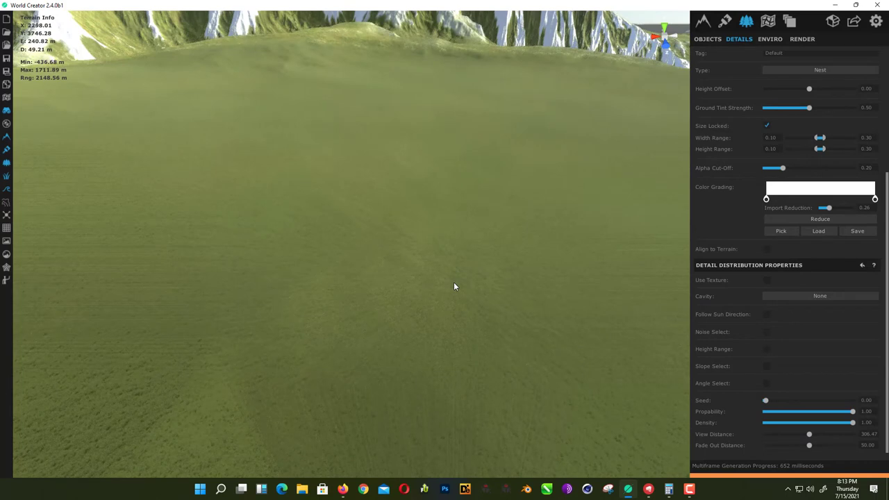
click(868, 434)
text(100)
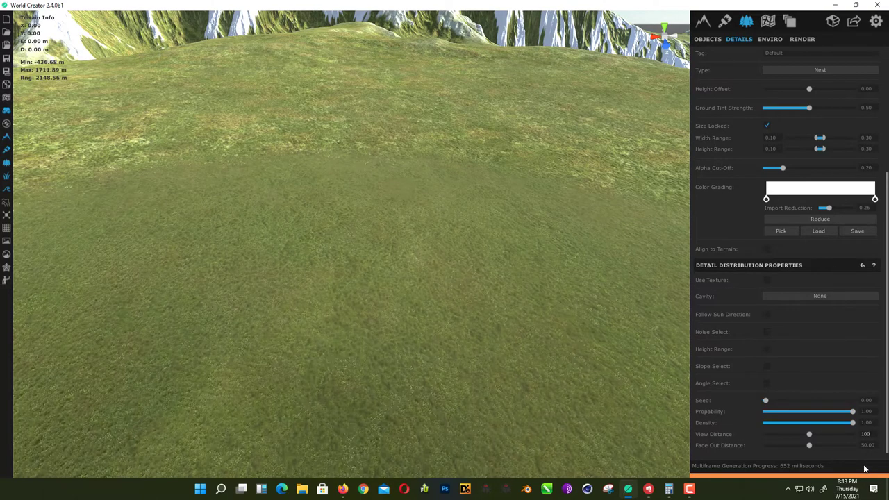
Step: Examine how the grass detail covers the mountain's steep, shaded slope
scroll(414, 272, down, 10)
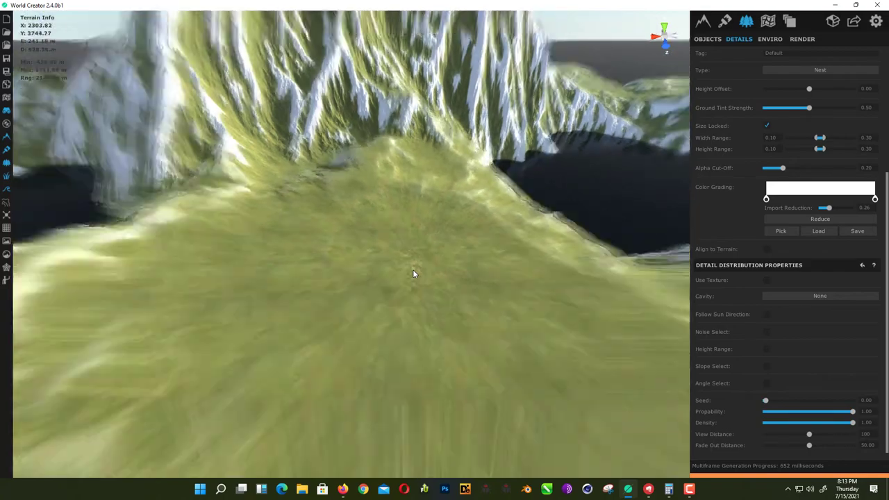
scroll(414, 272, down, 3)
right_drag(414, 272, 412, 163)
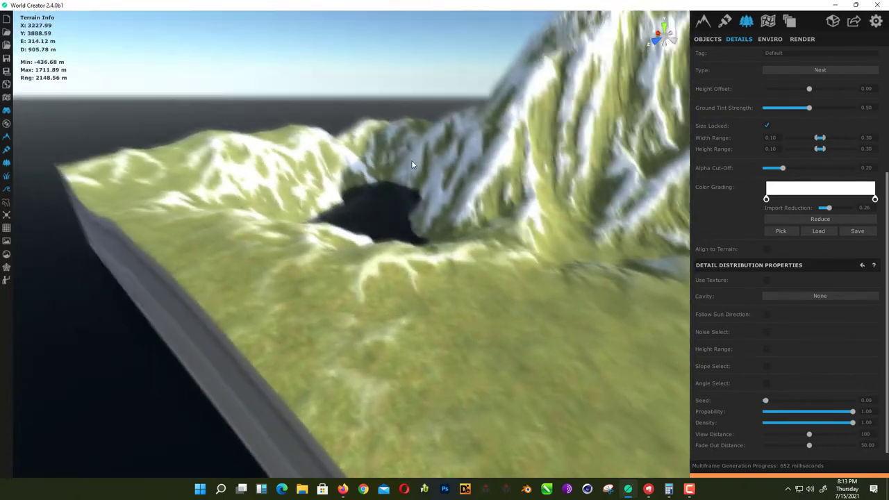
scroll(412, 163, up, 10)
scroll(368, 210, up, 5)
right_drag(368, 211, 431, 146)
scroll(406, 243, up, 8)
scroll(412, 220, up, 5)
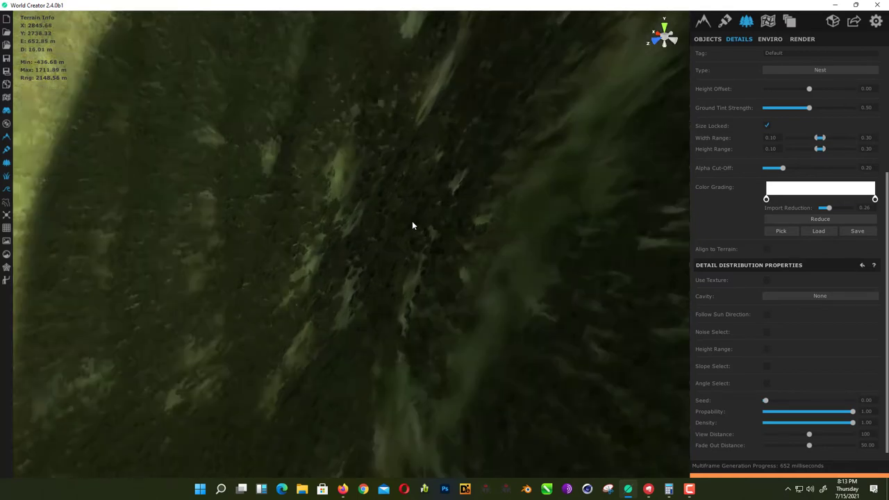
right_drag(412, 225, 598, 188)
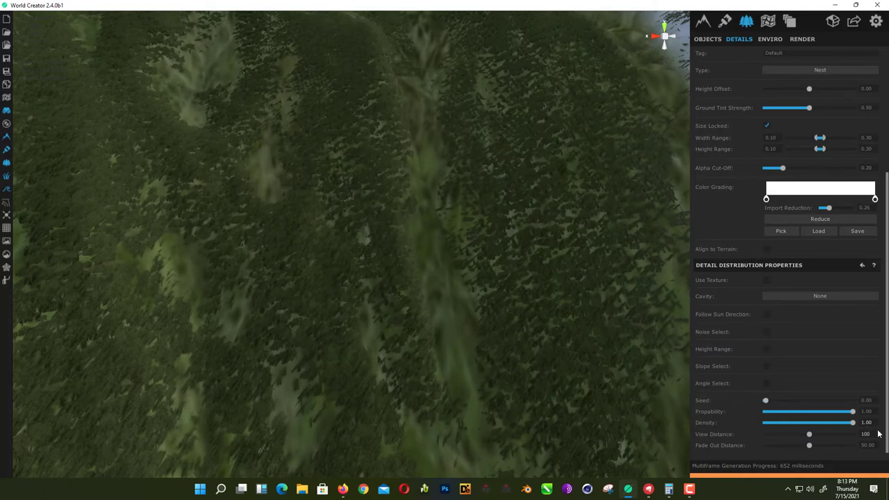
Step: Examine the snow-covered ridge beside the lake to see whether the grass detail also grows on snow
scroll(477, 262, down, 10)
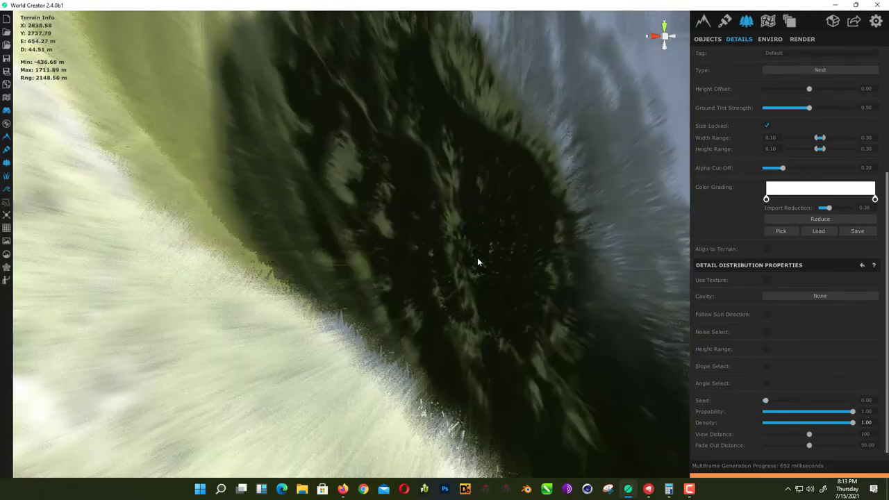
scroll(477, 257, down, 10)
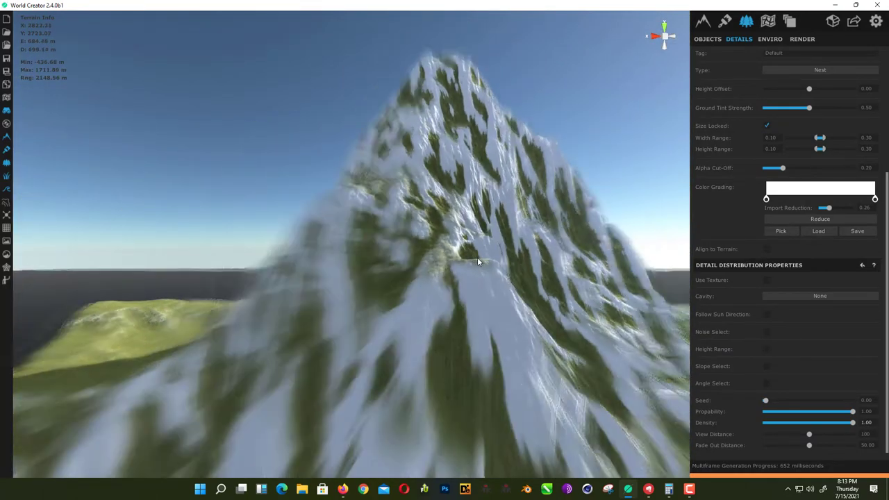
scroll(436, 207, up, 8)
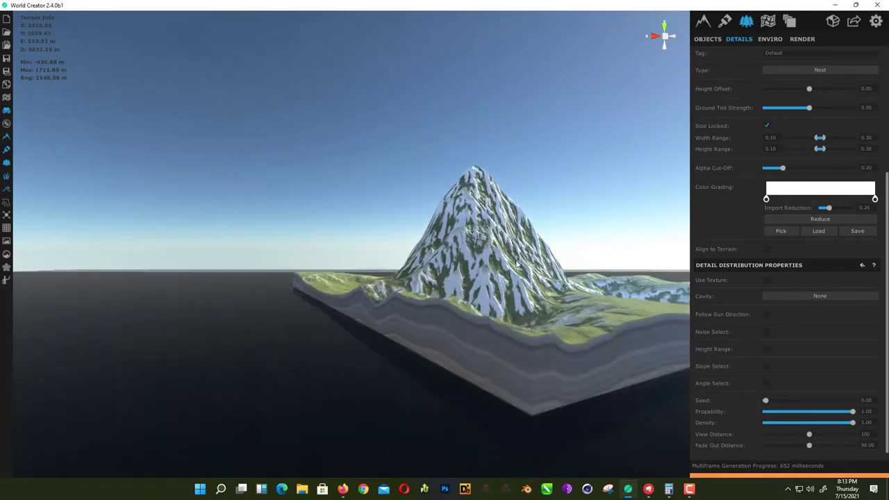
right_drag(435, 208, 378, 287)
middle_drag(378, 287, 51, 340)
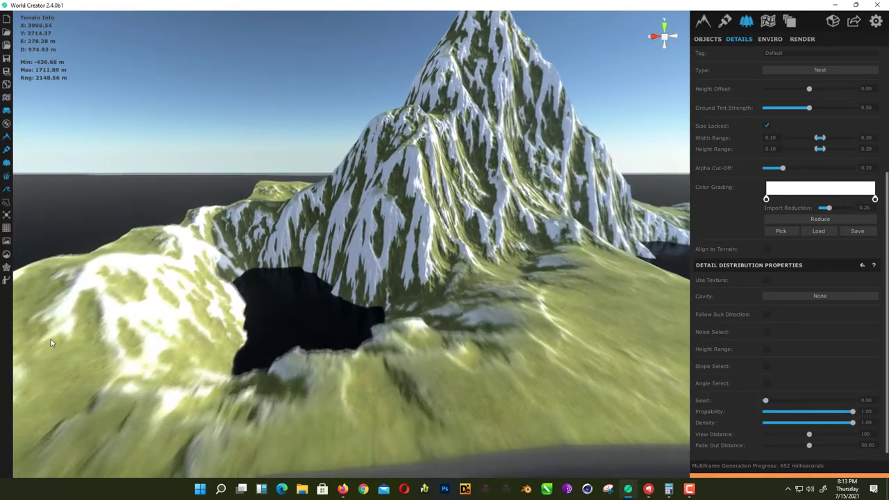
scroll(305, 281, up, 4)
middle_drag(479, 301, 335, 350)
scroll(353, 352, up, 2)
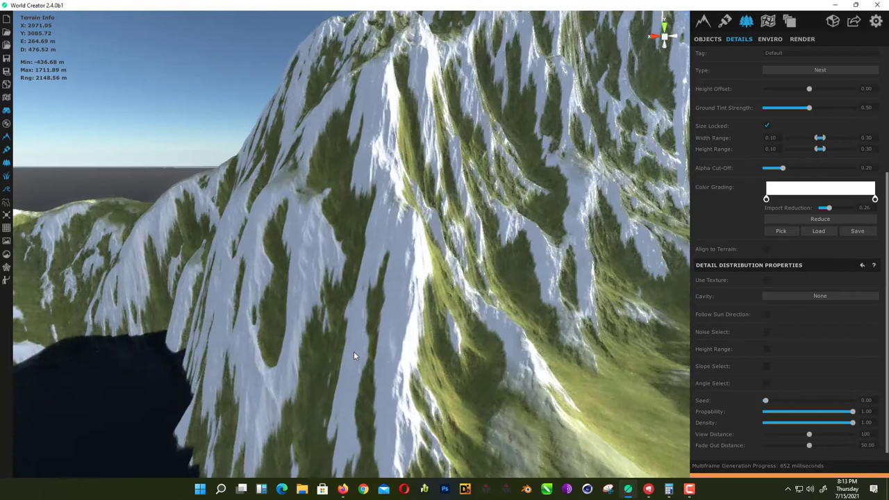
scroll(353, 354, up, 8)
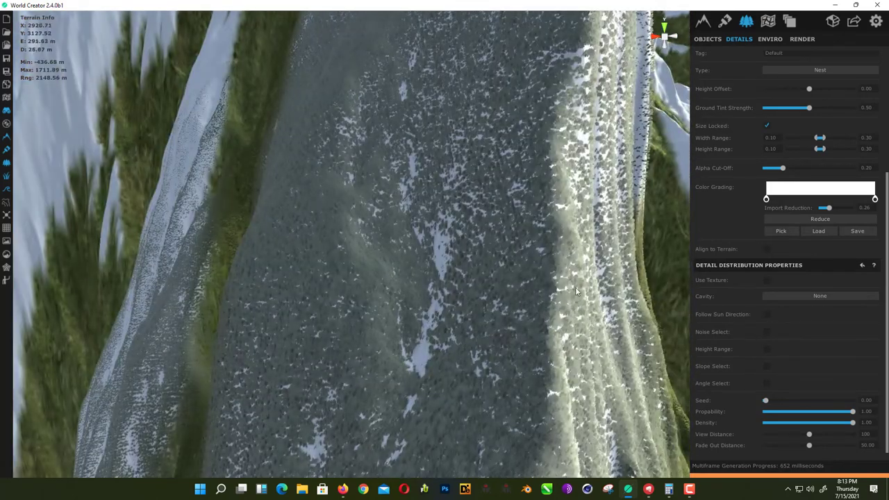
Step: Turn on Use Texture for the grass detail and restrict its distribution to the green grass texture
scroll(752, 310, up, 1)
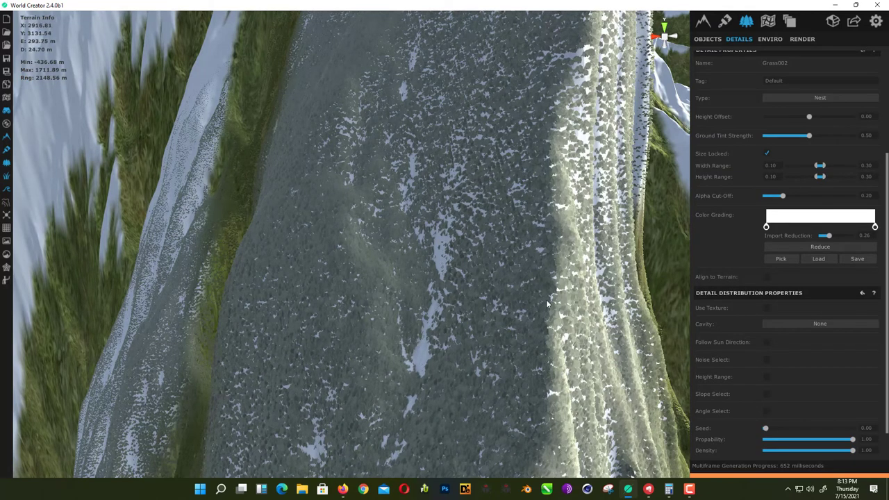
click(765, 308)
scroll(756, 341, down, 1)
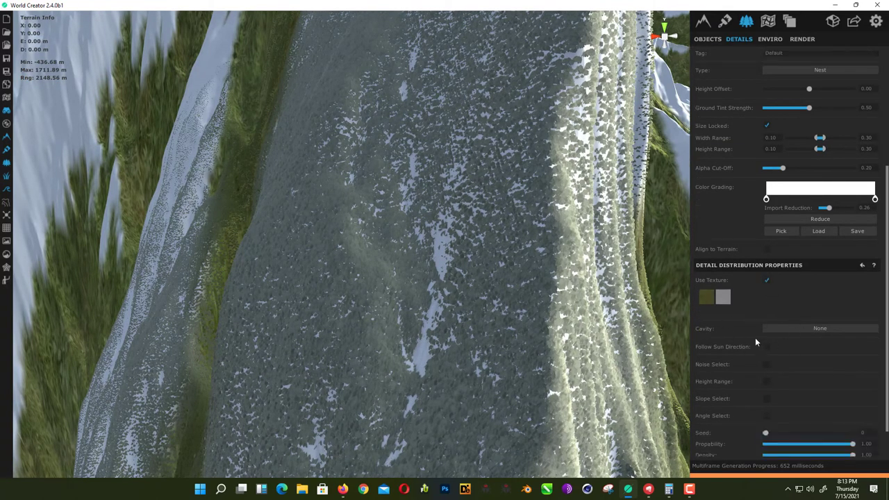
click(707, 297)
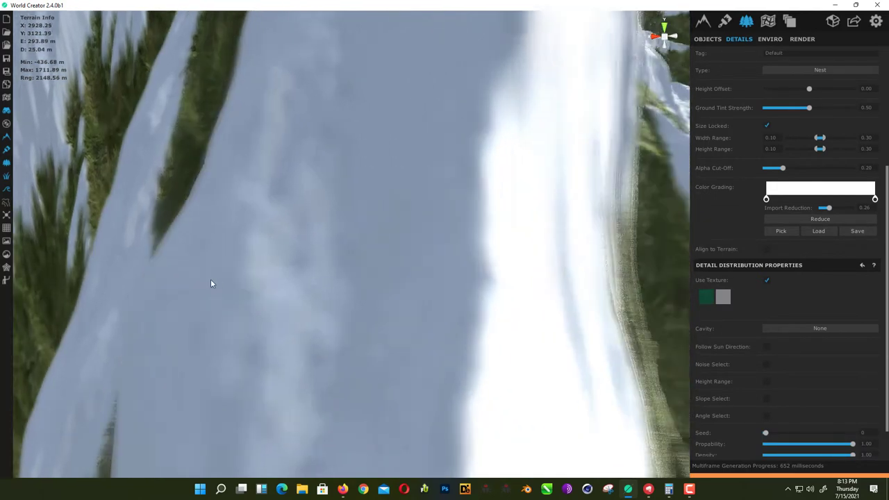
Step: Check the grass detail's texture-based distribution on the snowy ridges and the grassy ground at the mountain's foot
middle_drag(212, 283, 8, 260)
right_drag(363, 250, 471, 299)
scroll(494, 293, down, 10)
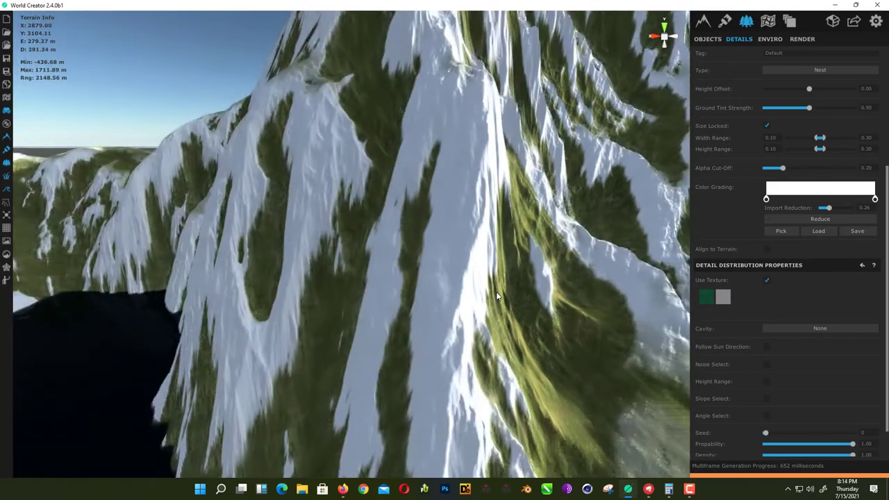
scroll(496, 292, down, 4)
middle_drag(496, 292, 331, 290)
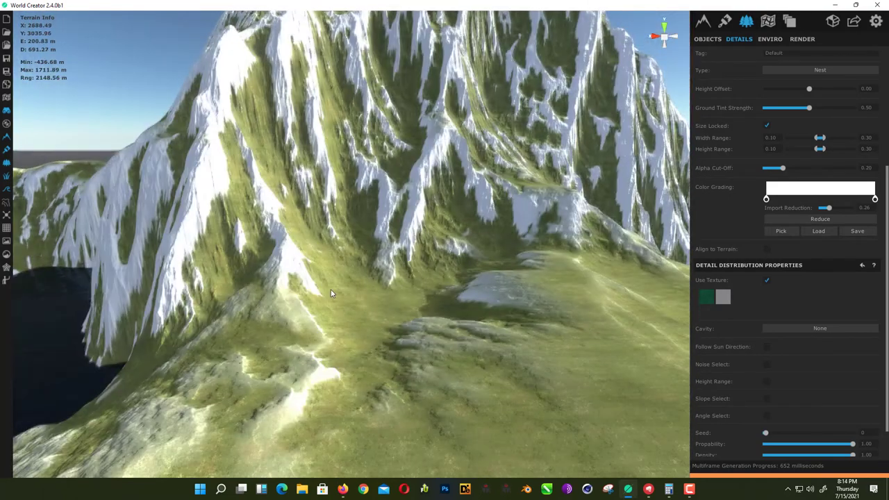
scroll(387, 328, up, 8)
scroll(388, 328, up, 2)
right_drag(396, 327, 407, 280)
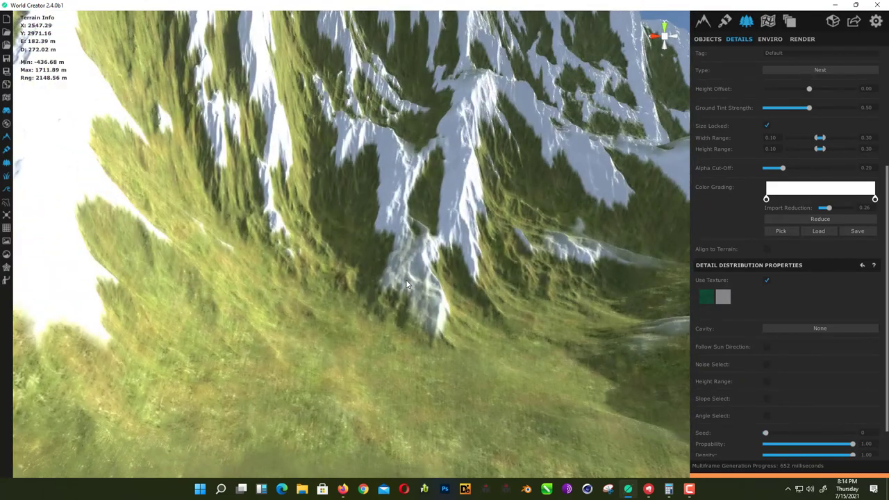
Step: Shift the first marker of the grass detail's Color Grading slightly inward and open its color picker
scroll(845, 285, down, 1)
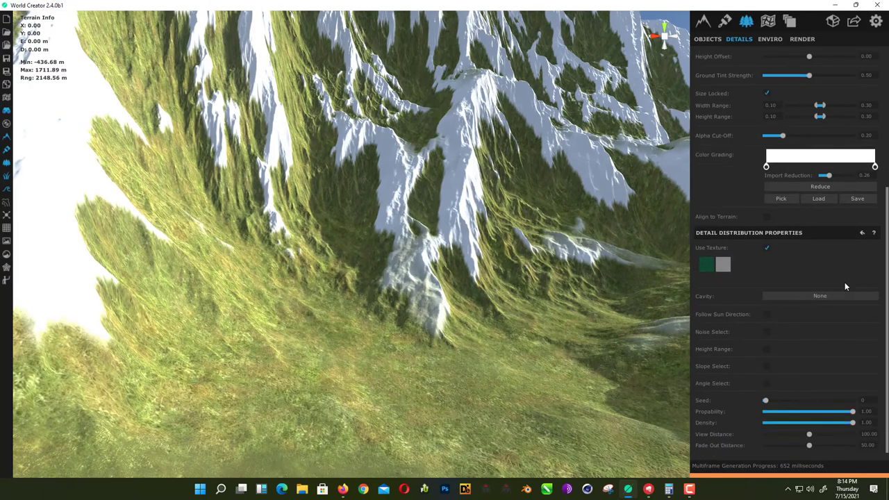
scroll(727, 235, up, 5)
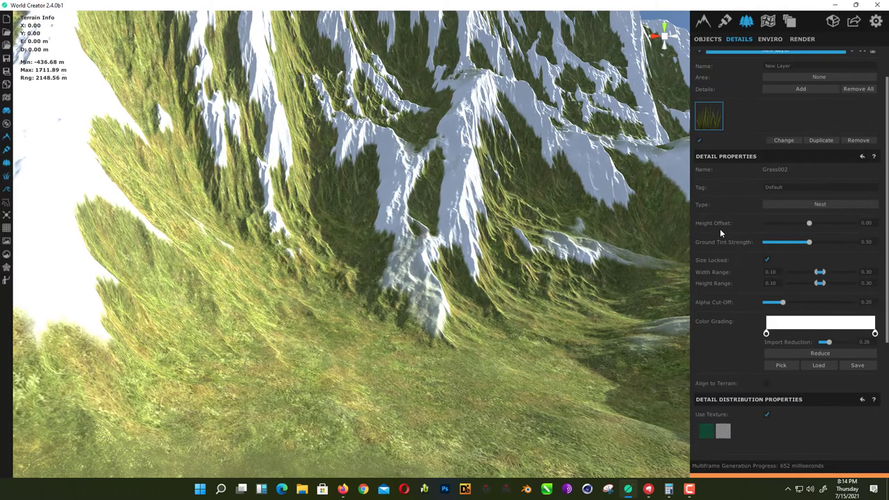
scroll(729, 264, up, 1)
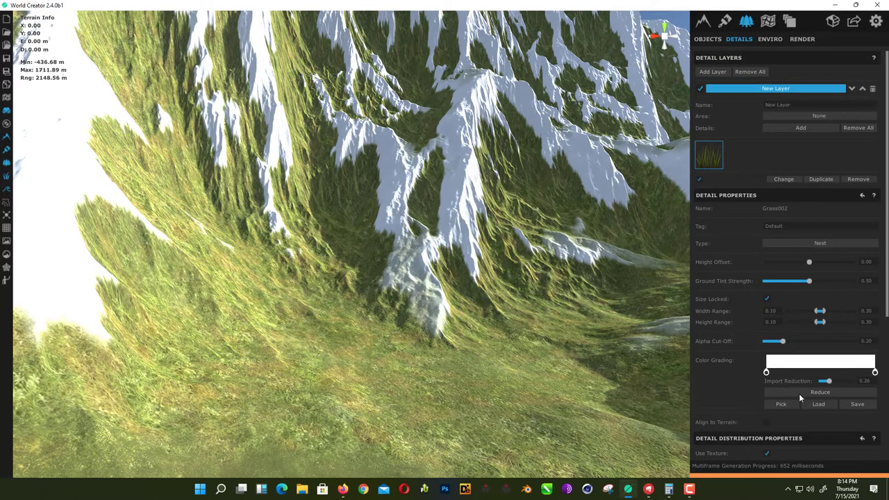
click(771, 372)
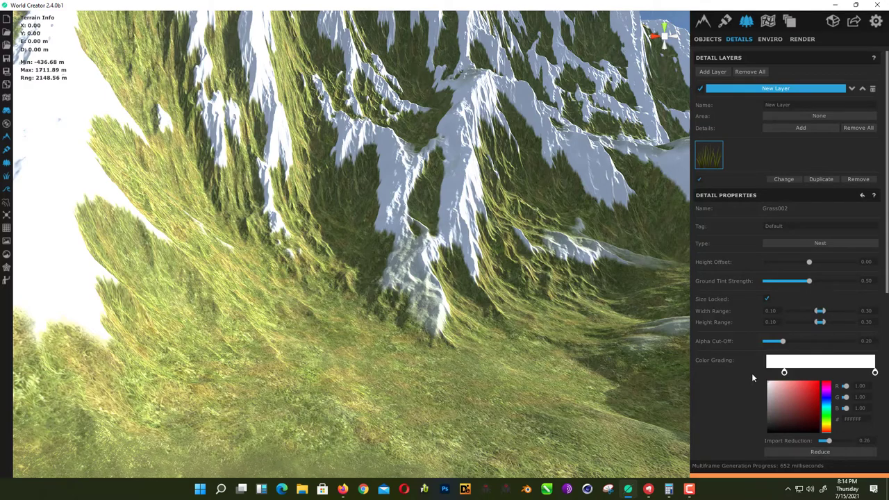
Step: Survey the grass-covered ground from the mountain's foot to the lake and its surrounding ridges
scroll(400, 443, up, 3)
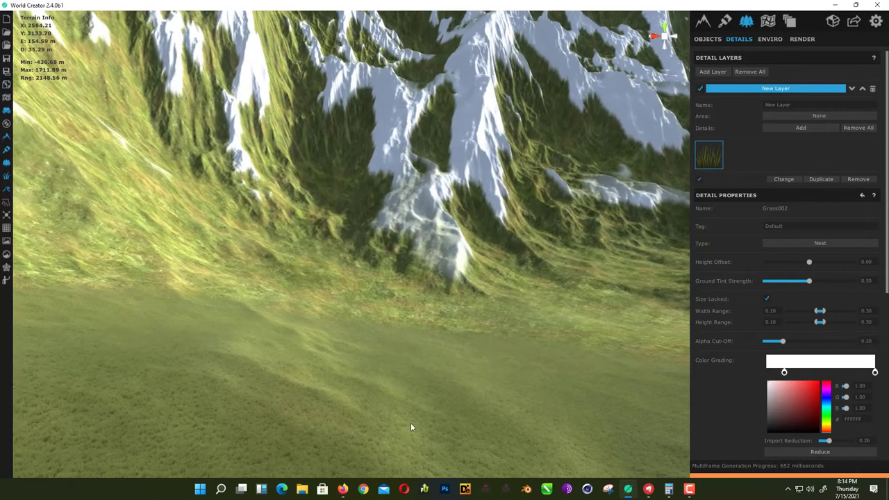
scroll(451, 391, down, 6)
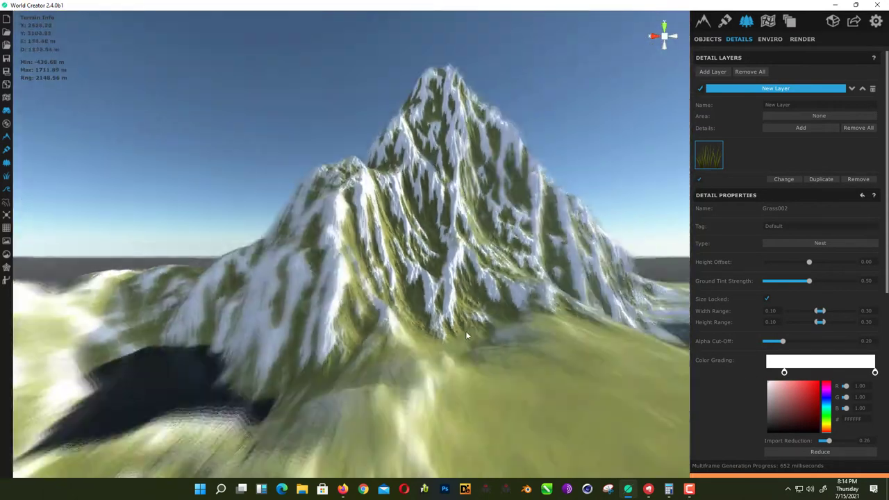
right_drag(467, 336, 302, 333)
scroll(533, 415, up, 4)
middle_drag(534, 416, 237, 361)
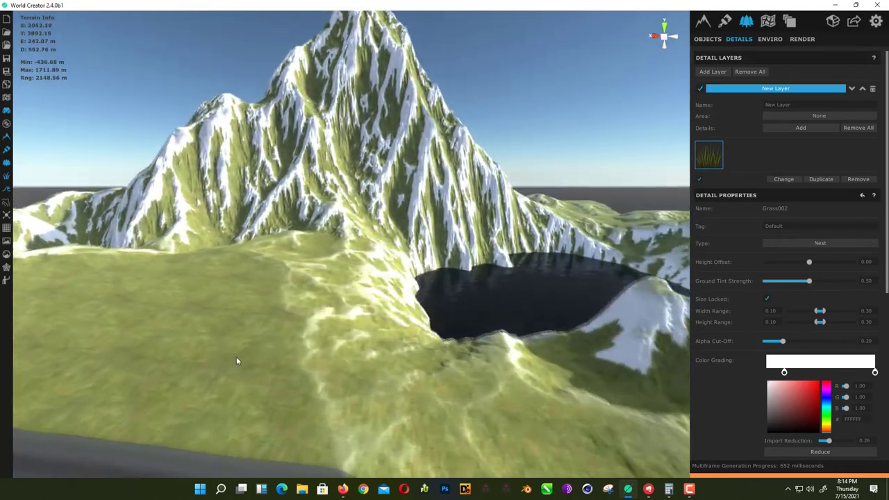
drag(236, 361, 486, 299)
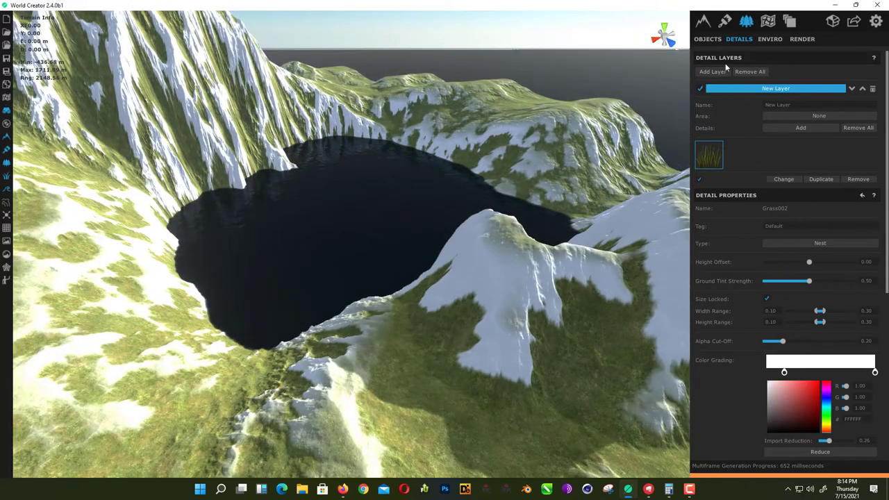
Step: Add the Tree05 mesh from the WorldCreator asset library to the object layer
click(708, 39)
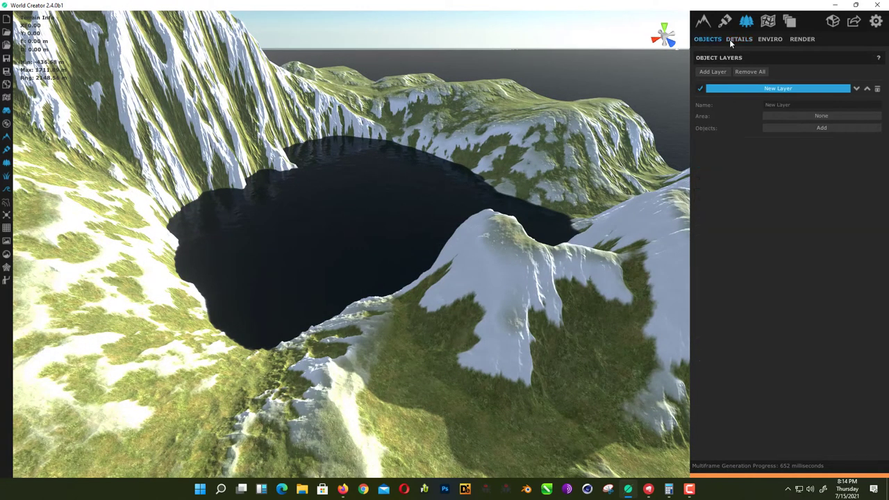
click(799, 128)
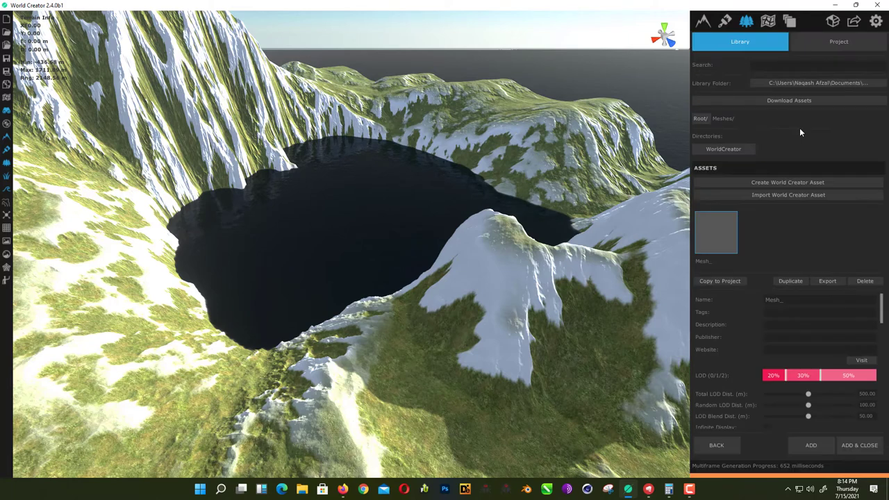
click(723, 149)
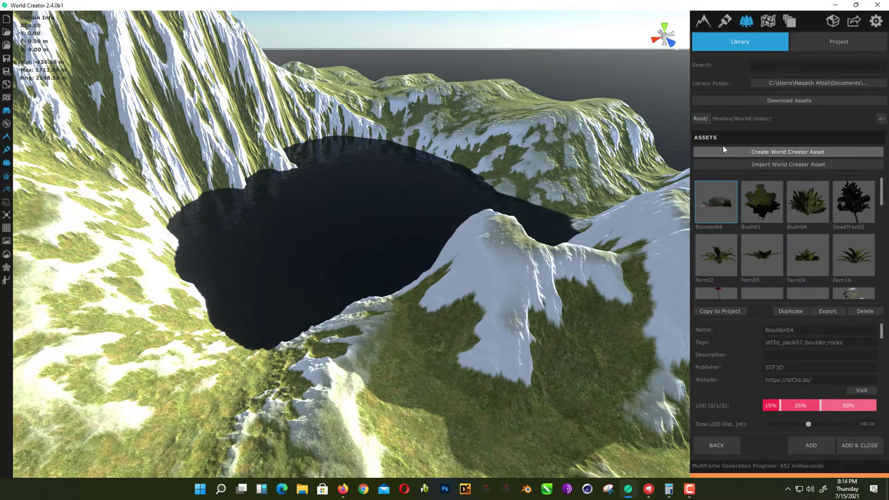
scroll(794, 230, down, 1)
scroll(793, 230, down, 5)
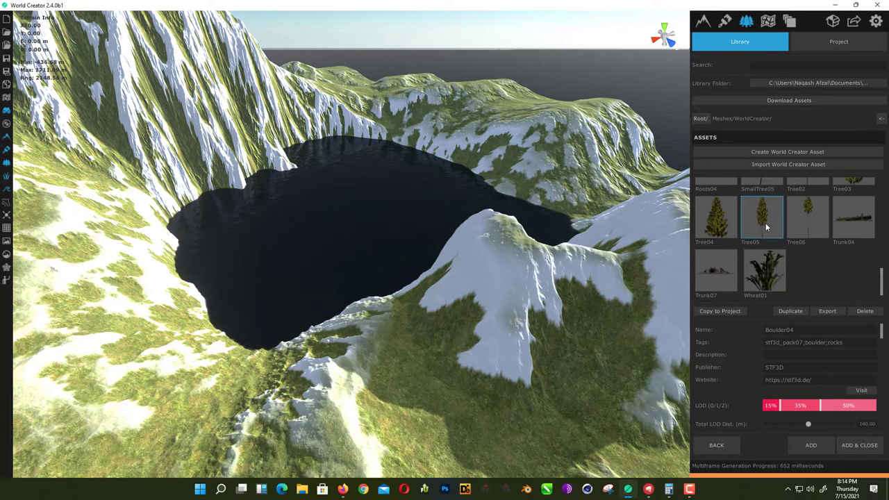
click(764, 220)
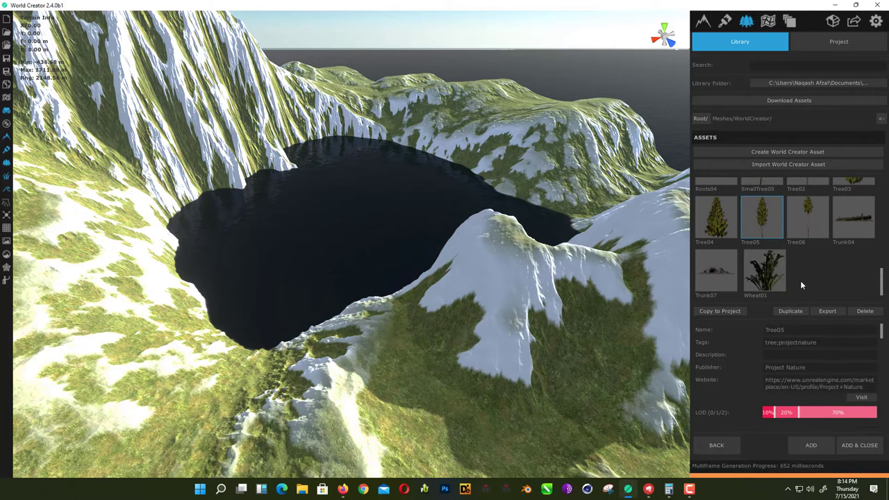
click(800, 445)
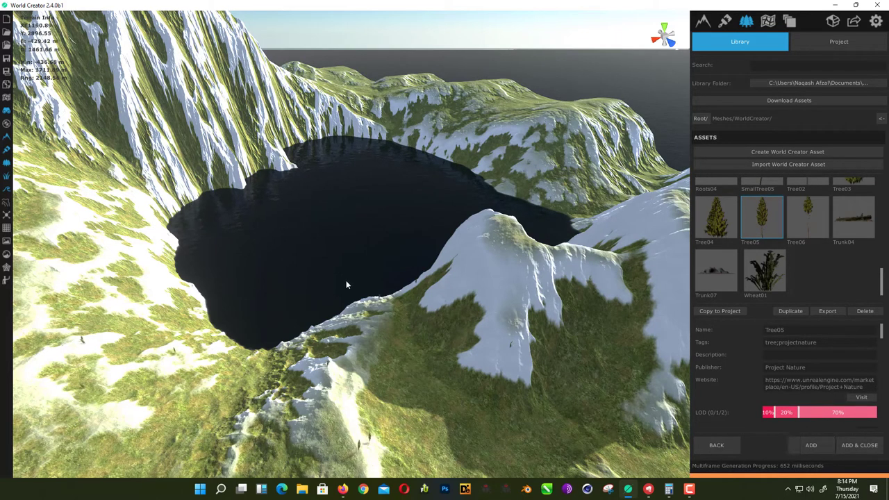
Step: Inspect one of the scattered Tree05 trees up close near the lake and leave the asset library
middle_drag(327, 286, 370, 258)
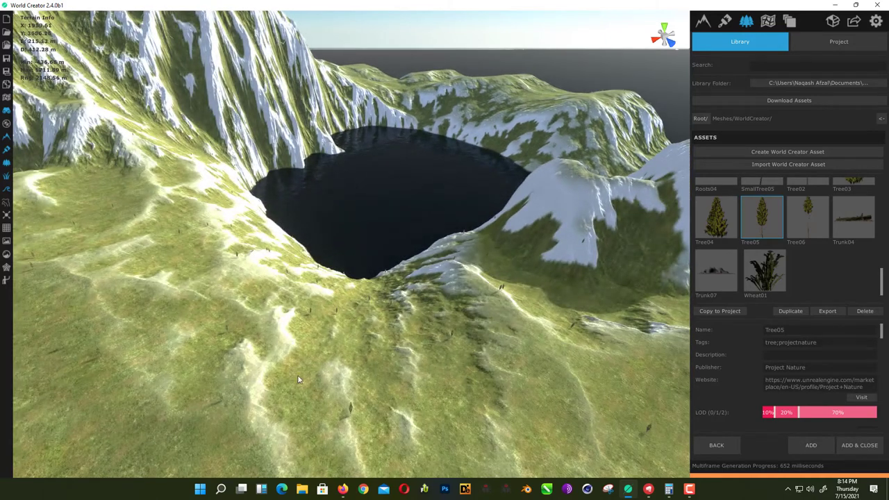
scroll(380, 456, up, 10)
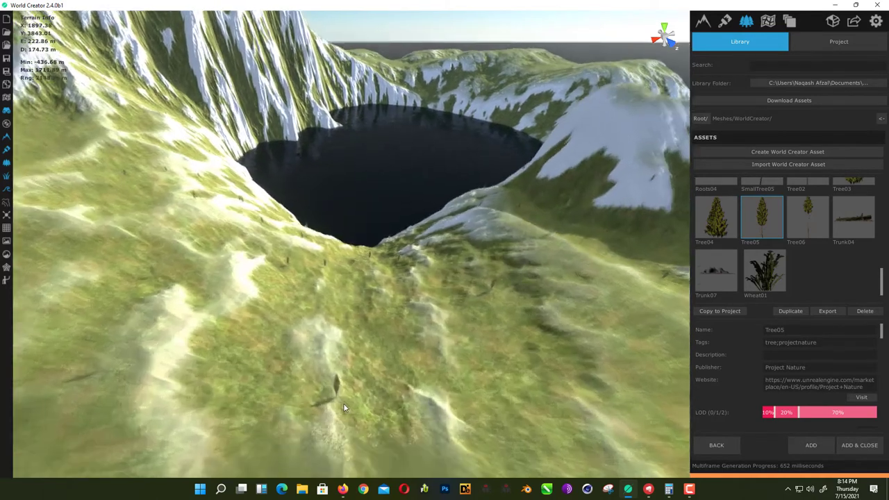
scroll(331, 361, up, 6)
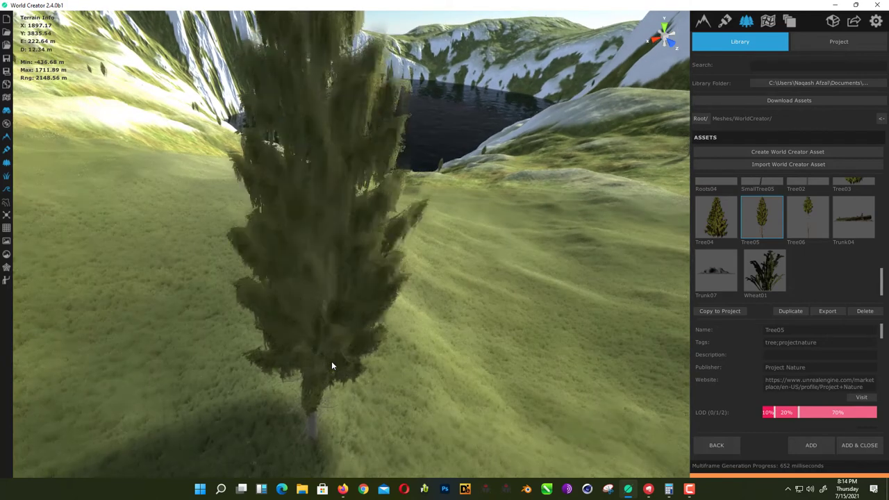
right_drag(303, 387, 284, 375)
scroll(333, 355, down, 3)
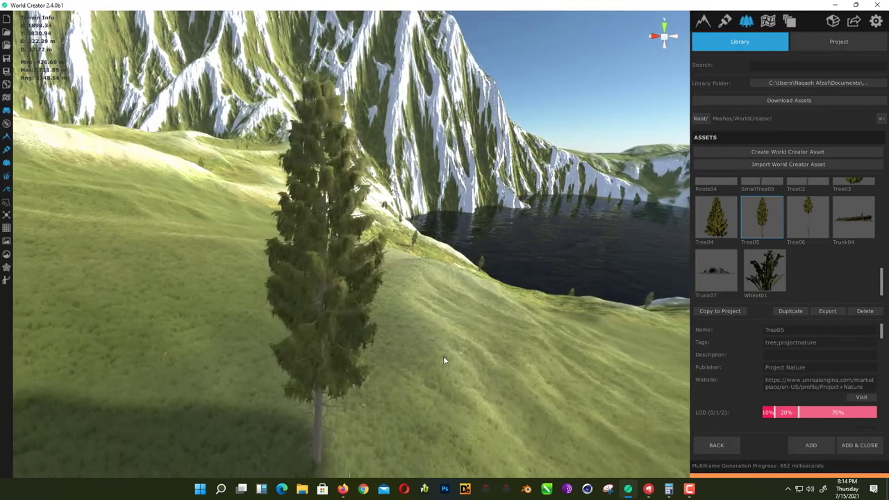
click(732, 445)
Step: Set the Density of the Tree05 object's distribution to 80.90
scroll(744, 392, down, 3)
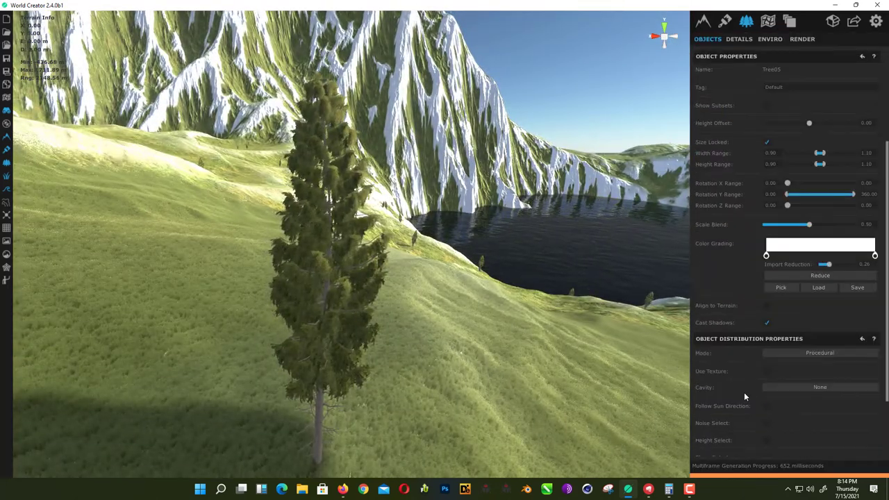
scroll(761, 356, up, 3)
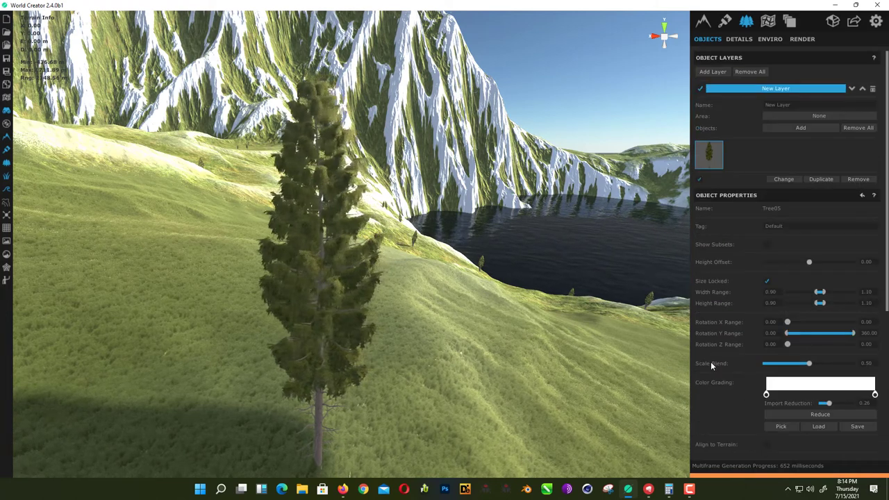
scroll(710, 362, down, 5)
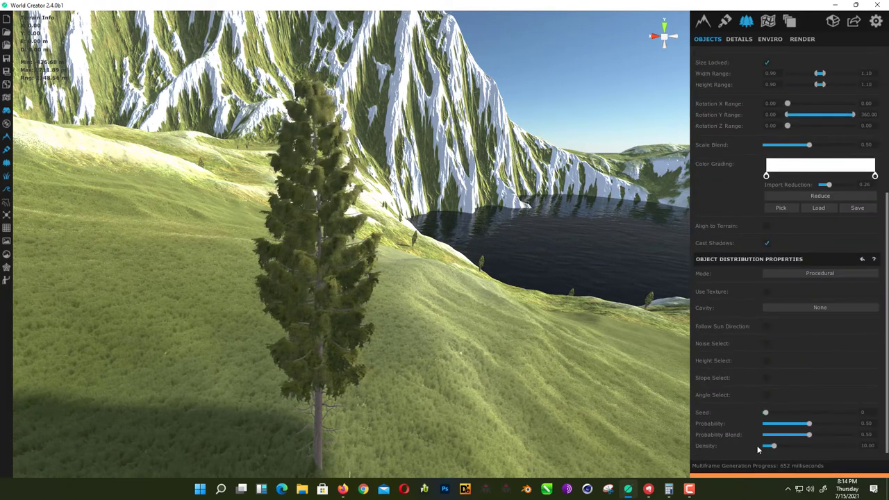
drag(774, 446, 845, 448)
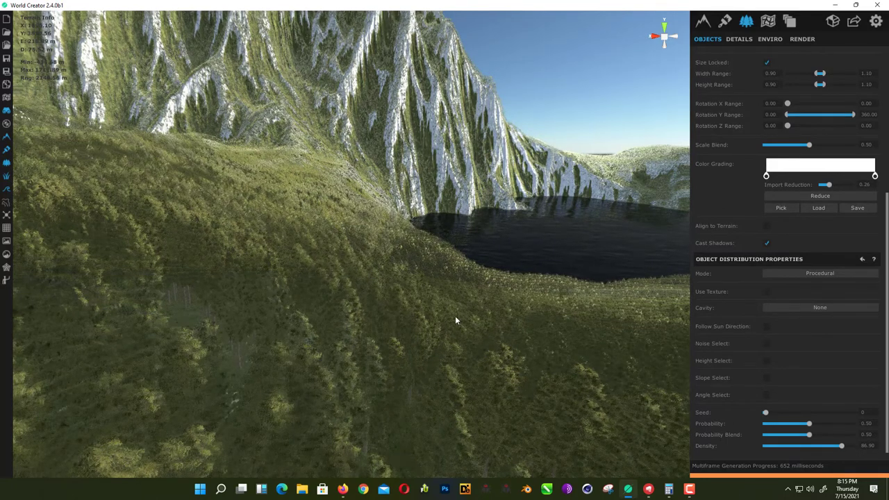
key(s)
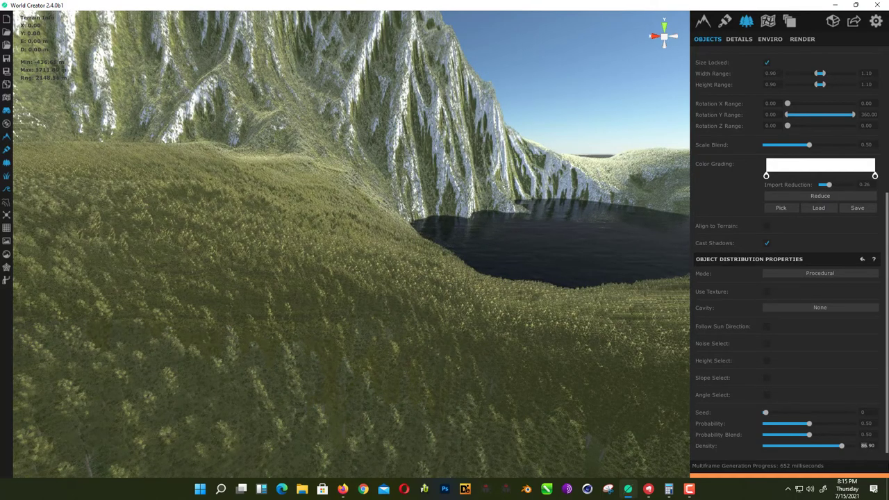
text(80)
scroll(499, 324, up, 1)
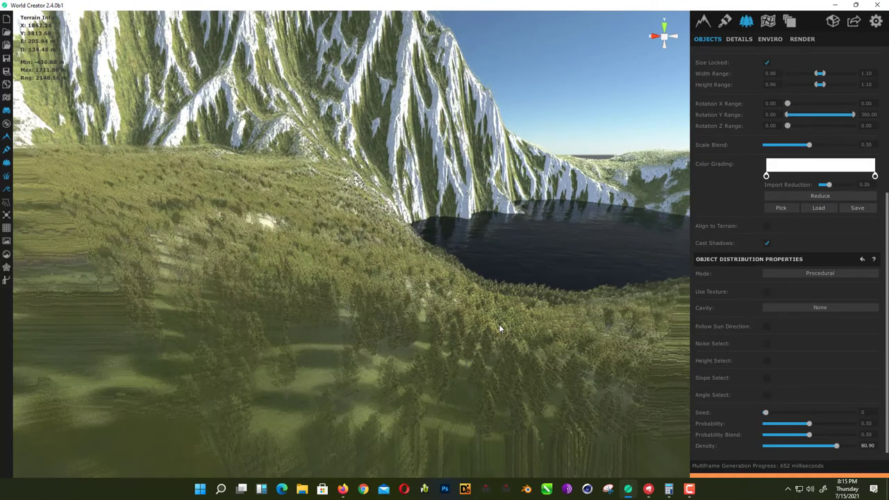
Step: Examine how the dense trees spread over the hill, the mountain slopes and the snow patches
scroll(498, 324, down, 6)
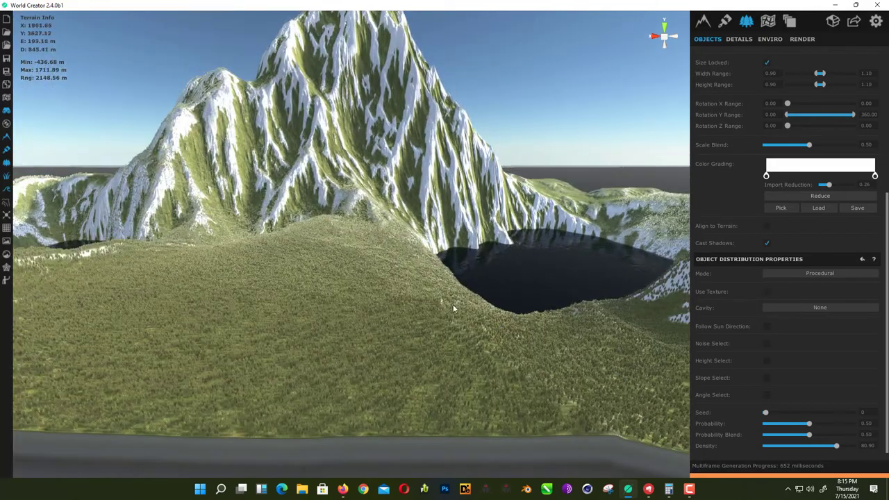
right_drag(453, 304, 398, 298)
scroll(375, 409, up, 4)
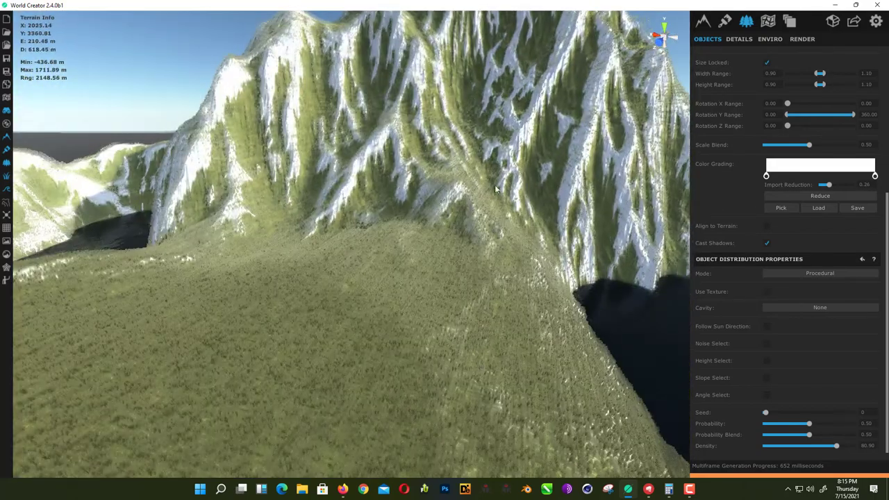
scroll(492, 243, up, 4)
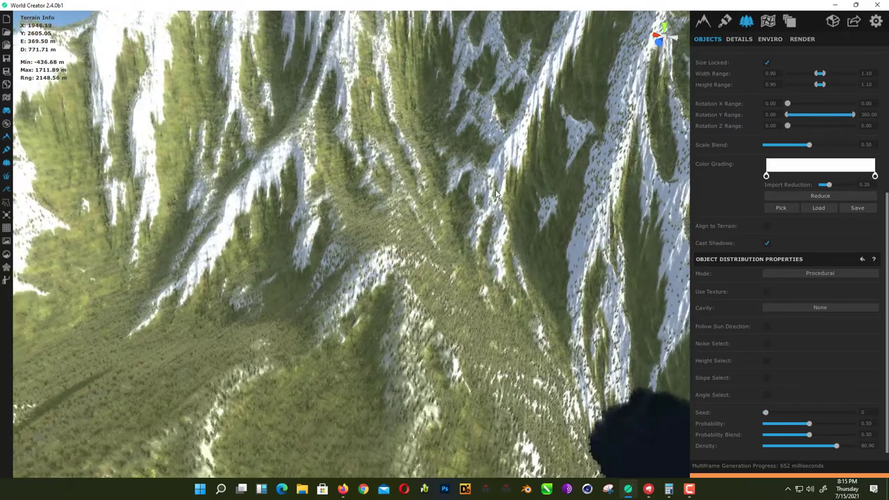
scroll(496, 193, up, 5)
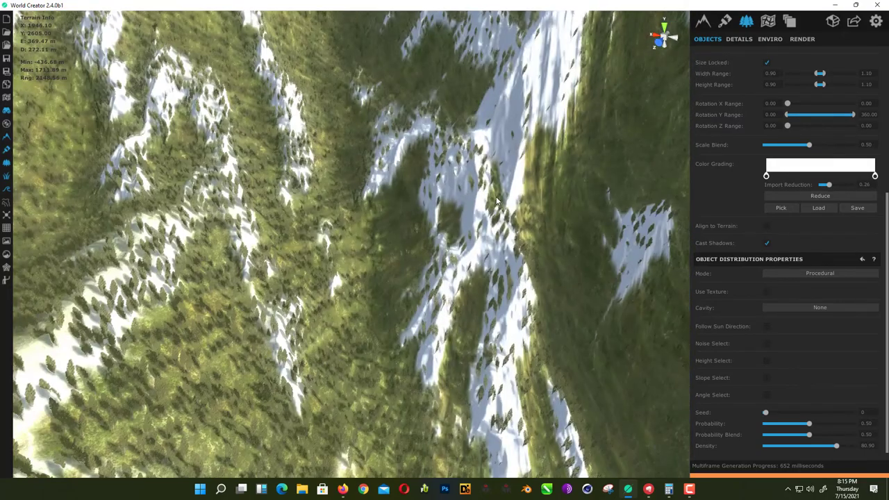
scroll(488, 292, up, 5)
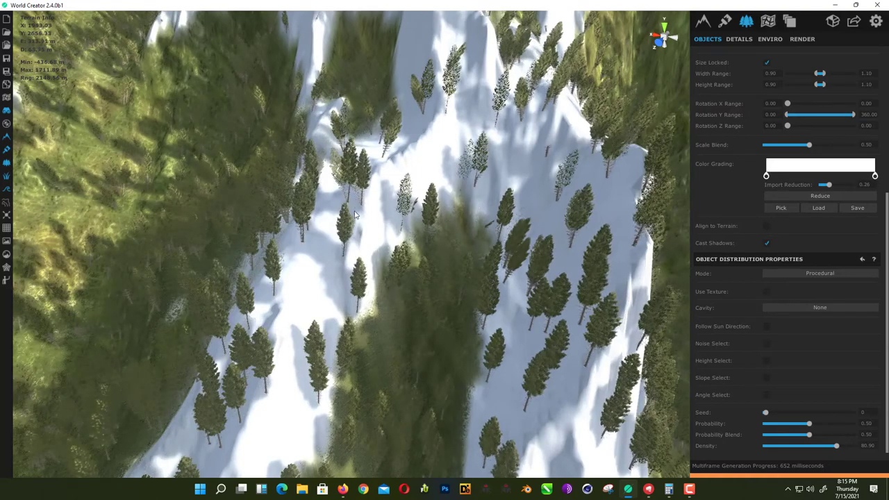
Step: Turn on Use Texture for the Tree05 object and restrict its distribution to the grass texture
click(767, 291)
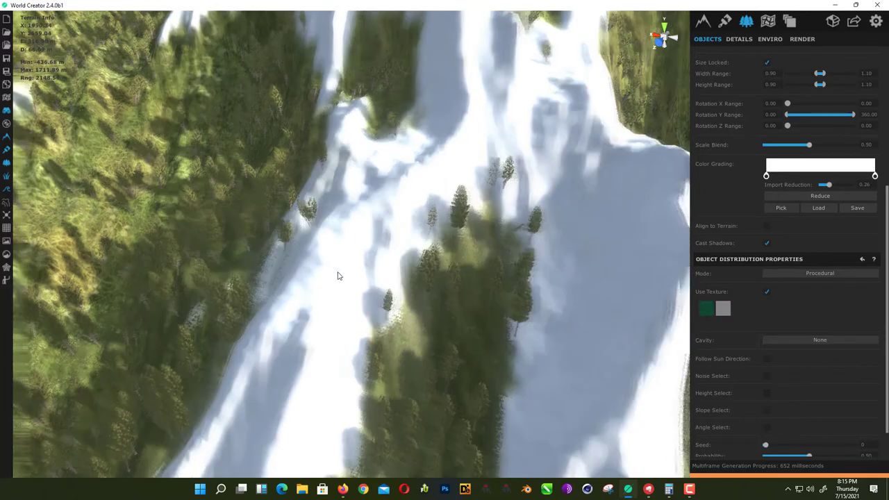
mouse_move(338, 276)
right_down()
mouse_move(398, 311)
mouse_move(343, 267)
right_up()
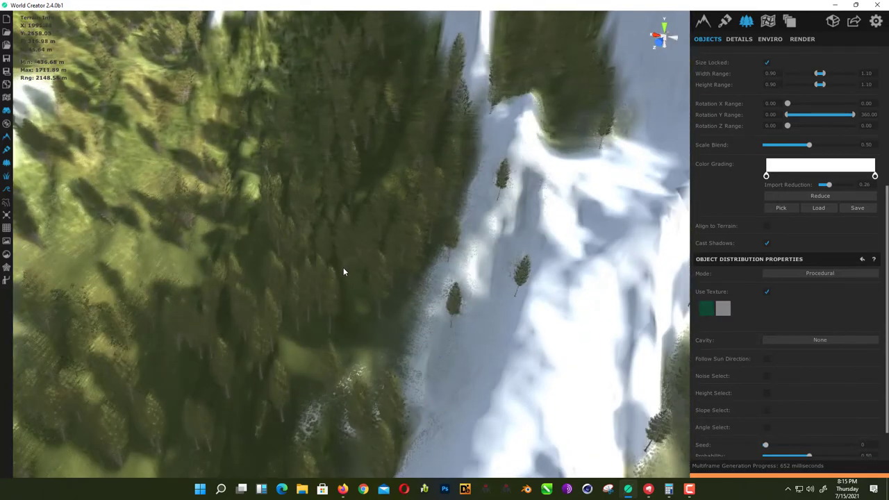
right_drag(429, 186, 437, 168)
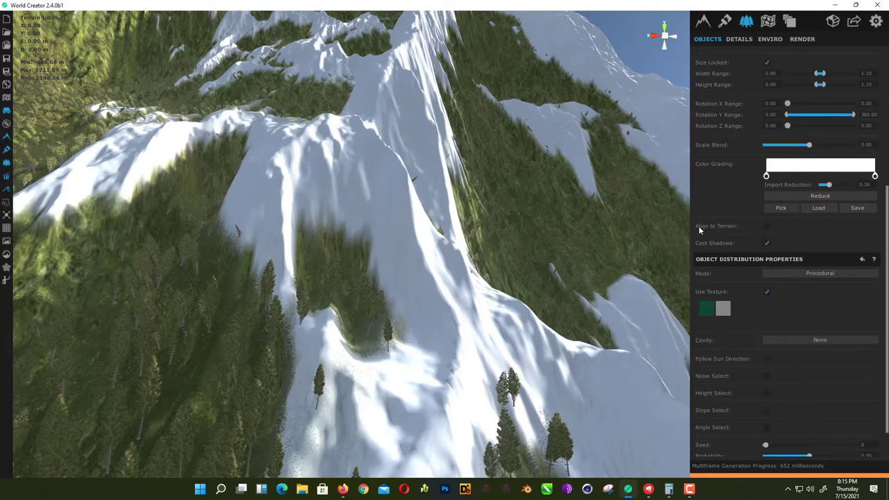
Step: Turn on Align to Terrain for the Tree05 object and check the forest at the mountain's foot
click(767, 226)
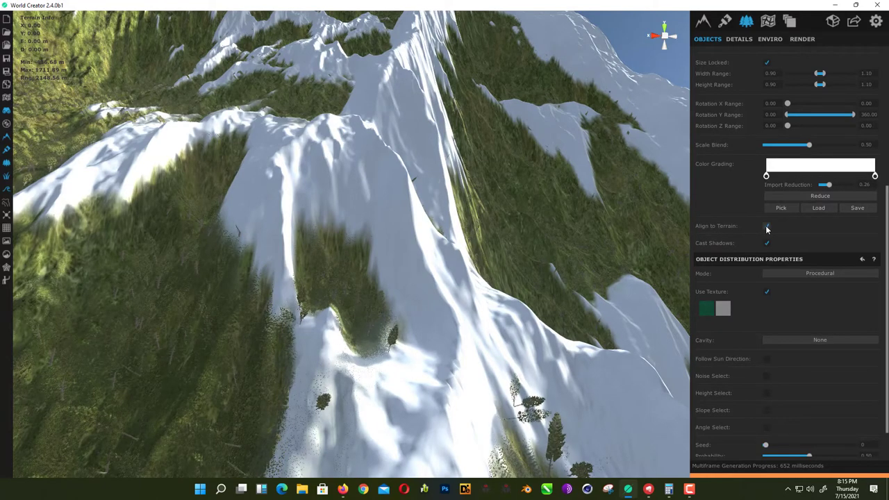
scroll(476, 305, down, 10)
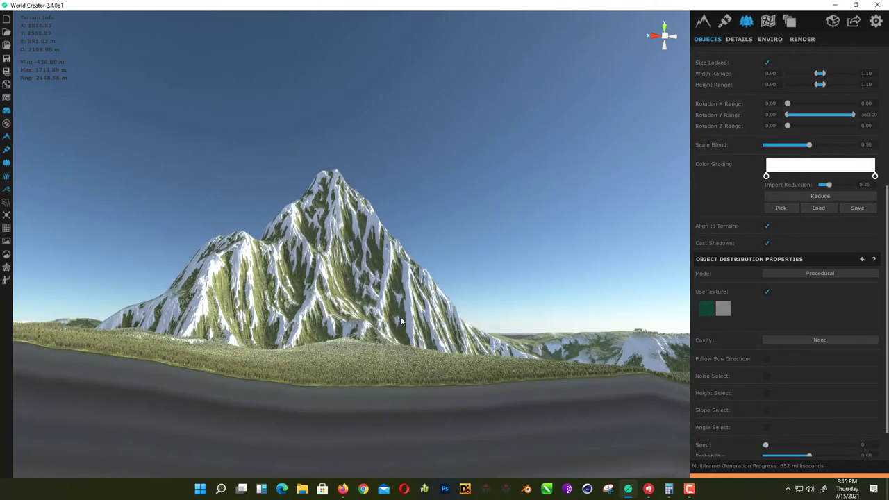
right_drag(576, 367, 444, 476)
scroll(297, 429, up, 8)
right_drag(297, 428, 386, 347)
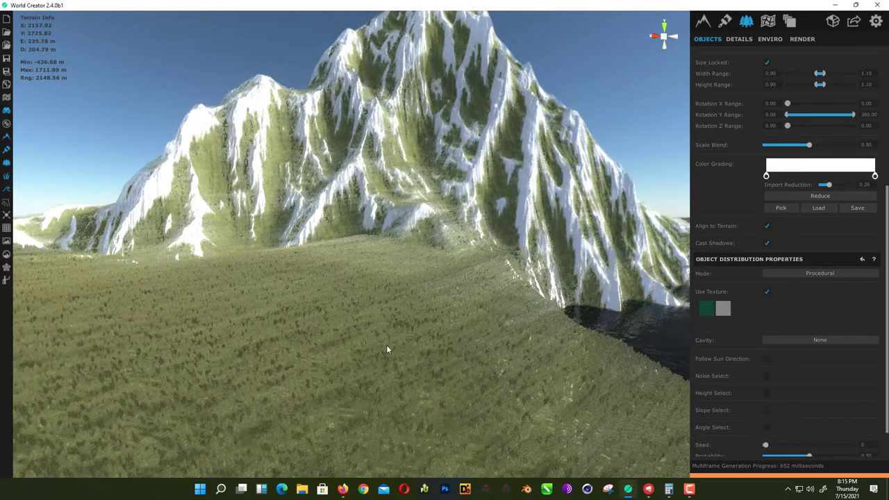
Step: Examine the forest on the hill at ground level and the whole terrain with its mountain and lakes from above
scroll(535, 280, up, 10)
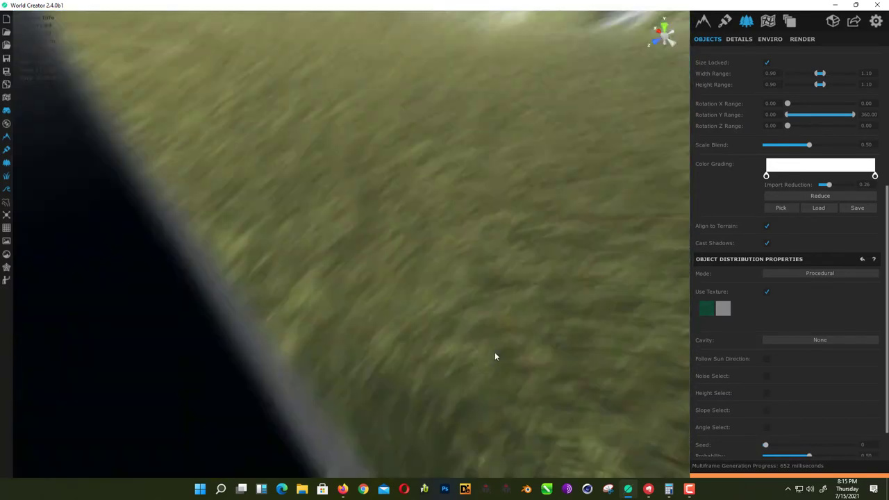
scroll(520, 301, down, 10)
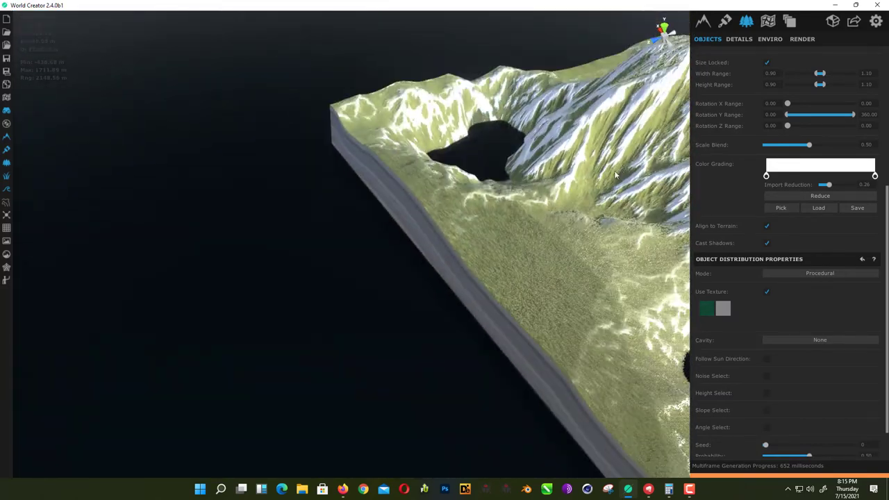
right_drag(686, 364, 250, 222)
scroll(286, 208, down, 5)
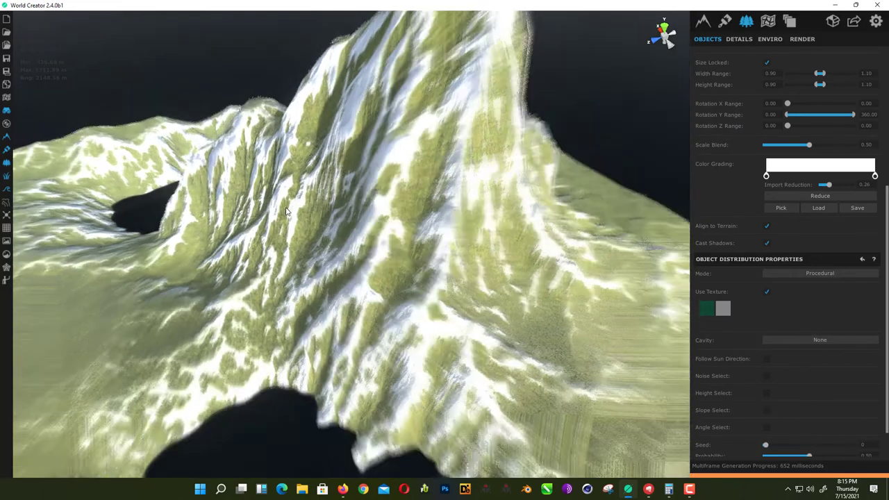
scroll(285, 211, down, 6)
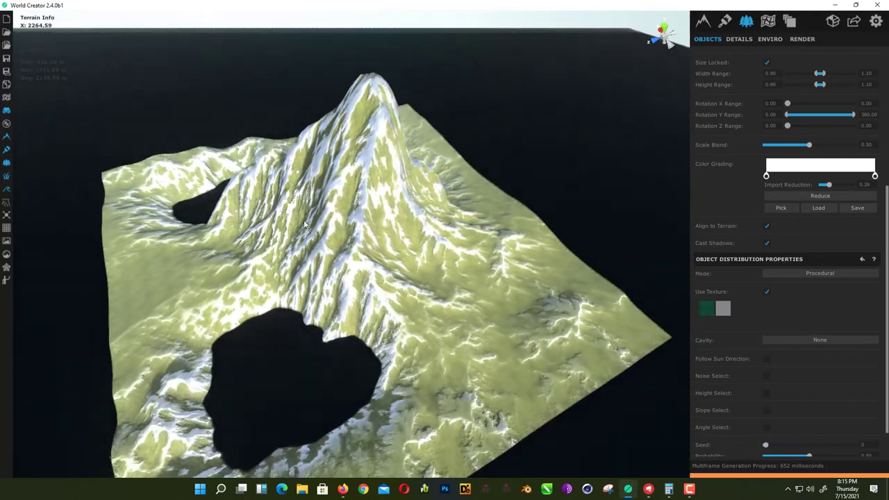
middle_drag(381, 236, 434, 291)
scroll(433, 290, up, 1)
drag(291, 294, 330, 225)
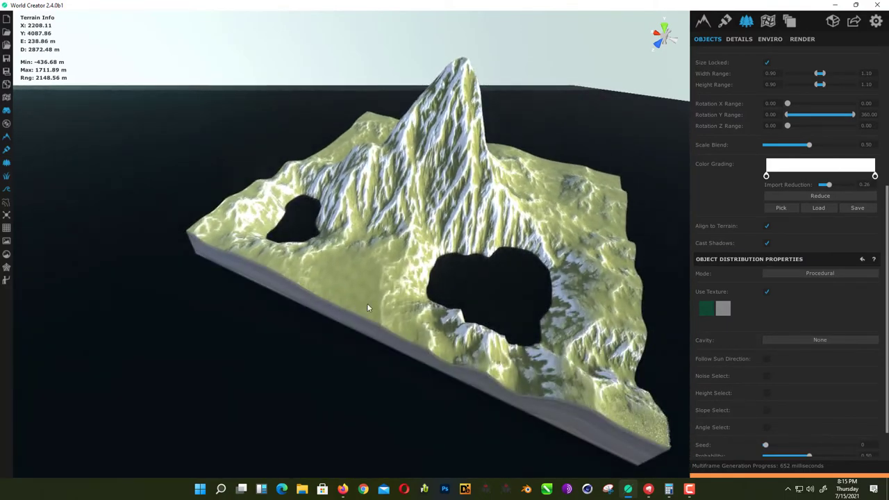
Step: Examine the plain beside the lakes and the dense trees at the mountain's foot from close up
drag(367, 302, 427, 327)
middle_drag(427, 331, 468, 339)
key(w)
right_drag(468, 339, 496, 317)
drag(496, 317, 540, 288)
middle_drag(539, 291, 532, 347)
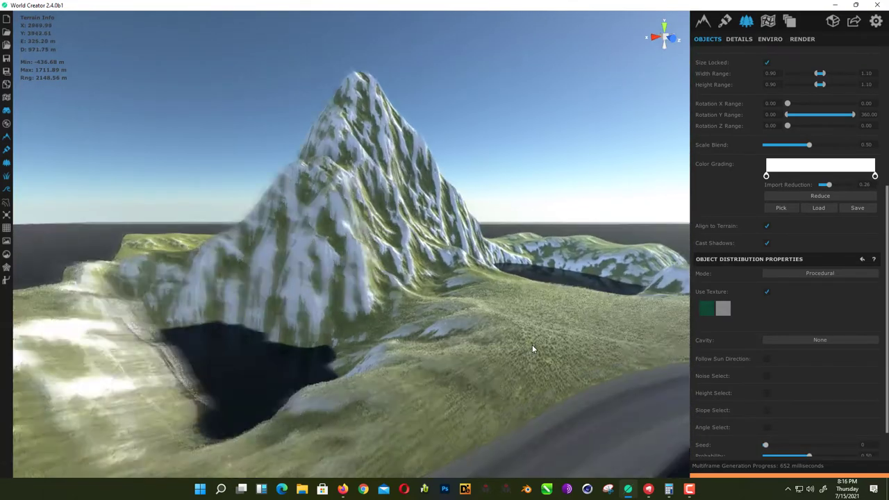
scroll(532, 345, down, 10)
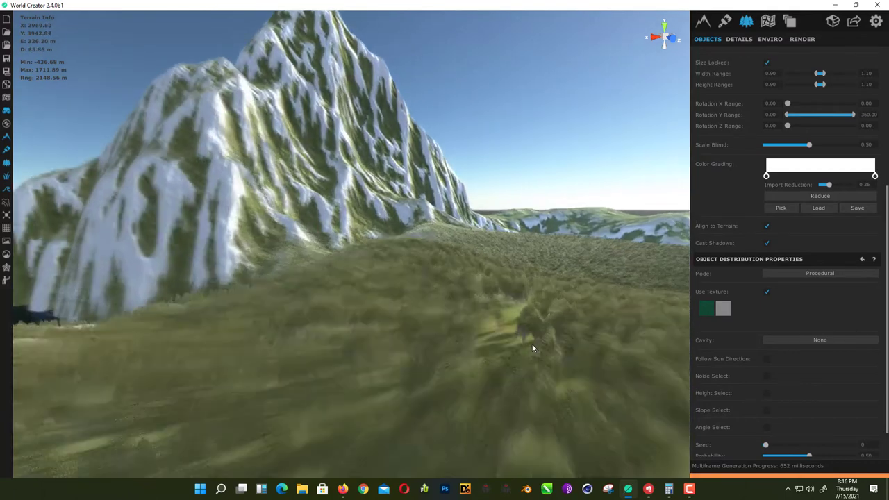
scroll(462, 326, up, 3)
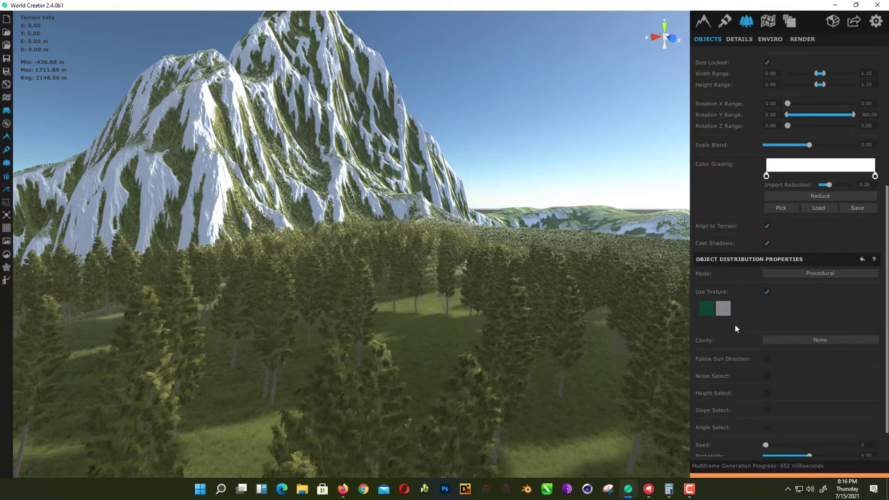
Step: Try Follow Sun Direction on the Tree05 object's distribution and turn it off again
click(766, 359)
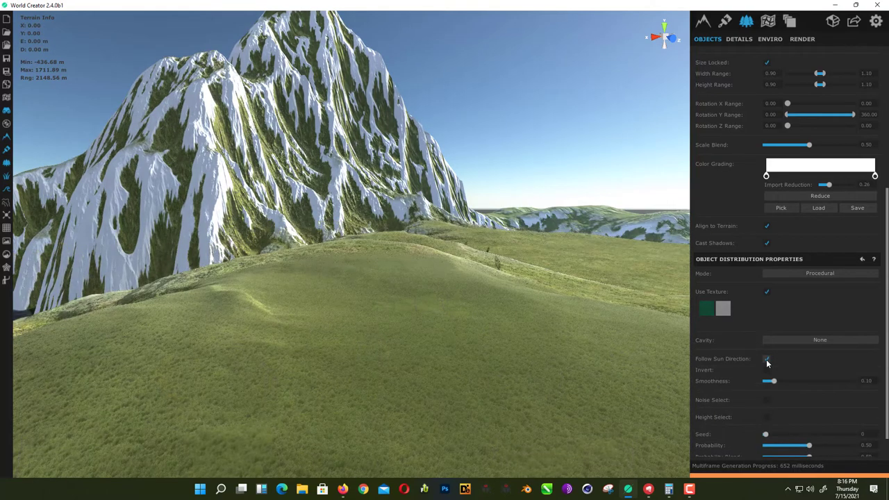
click(767, 360)
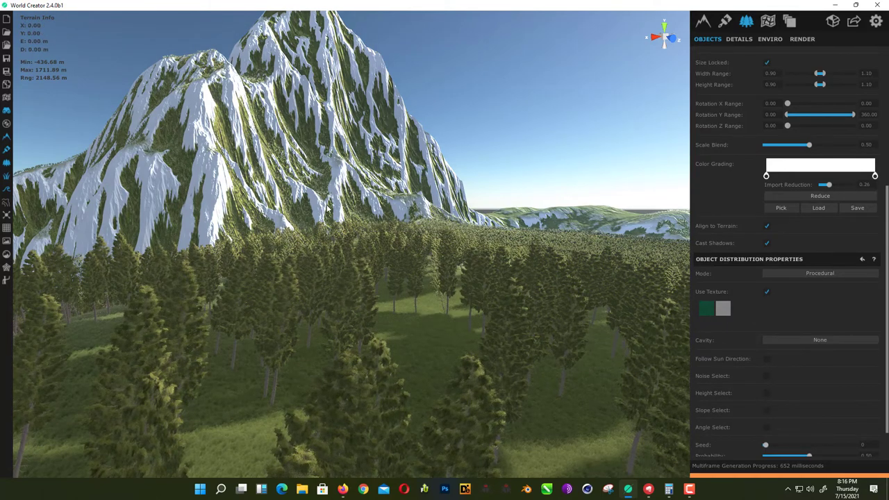
scroll(348, 218, up, 5)
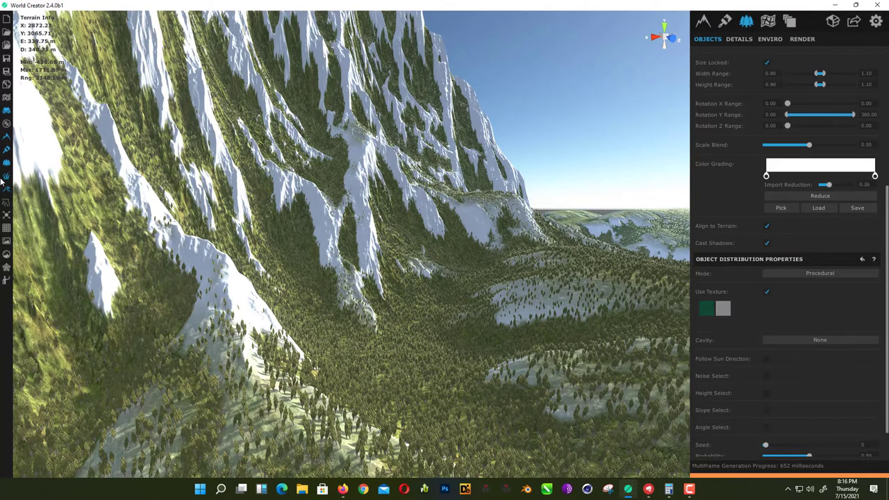
Step: Launch Cinema 4D in the background and hide the tree objects in the World Creator terrain view
click(587, 490)
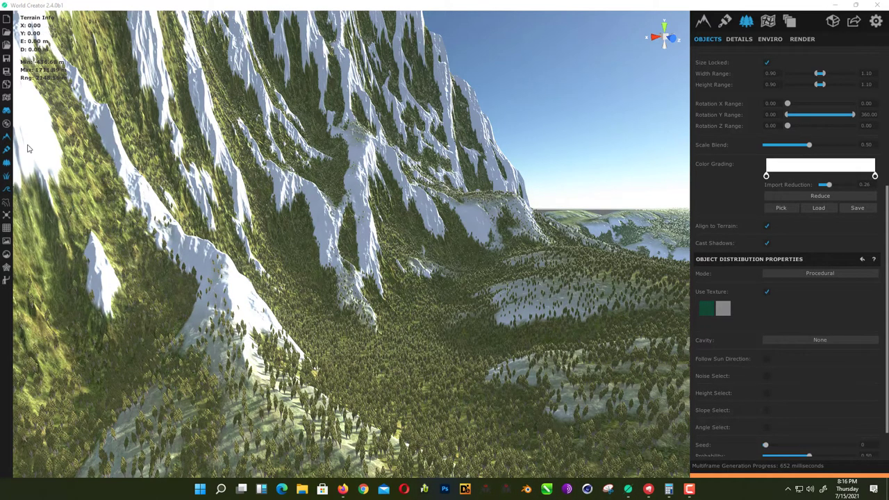
click(7, 165)
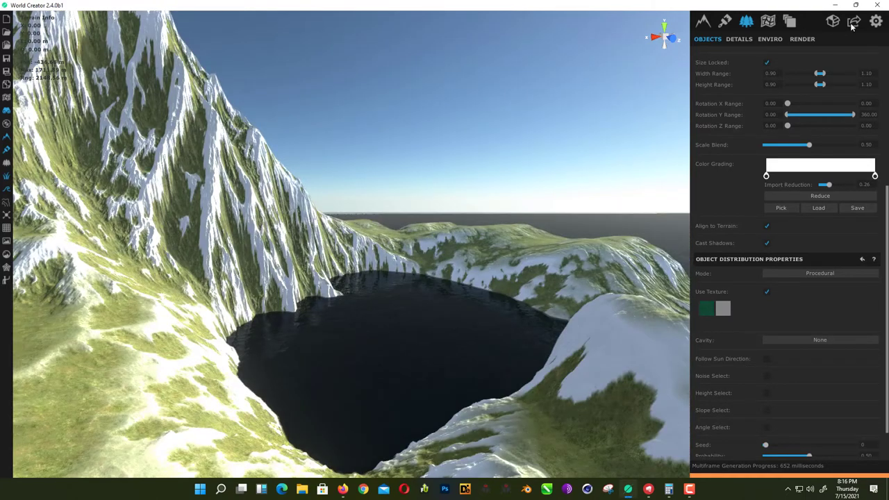
Step: Set the surface export to a Terrain Height-Map in PNG format, with Best Fit normalization and Game Engine None
click(854, 24)
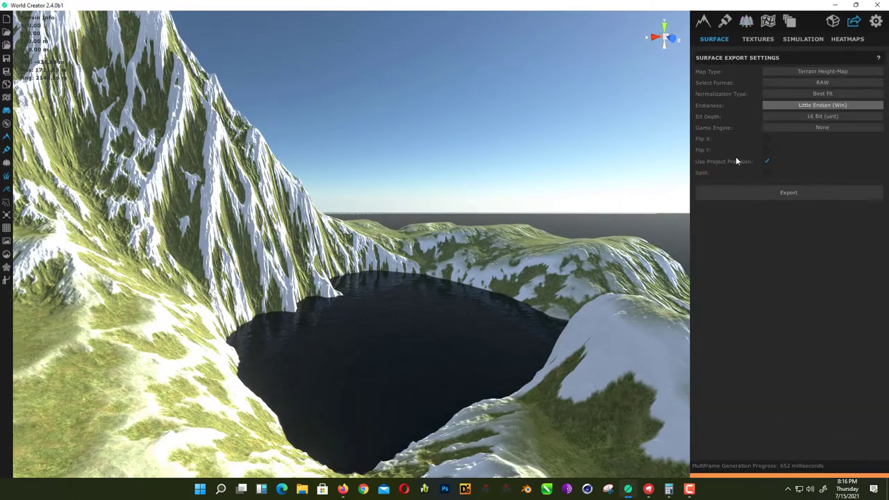
click(831, 82)
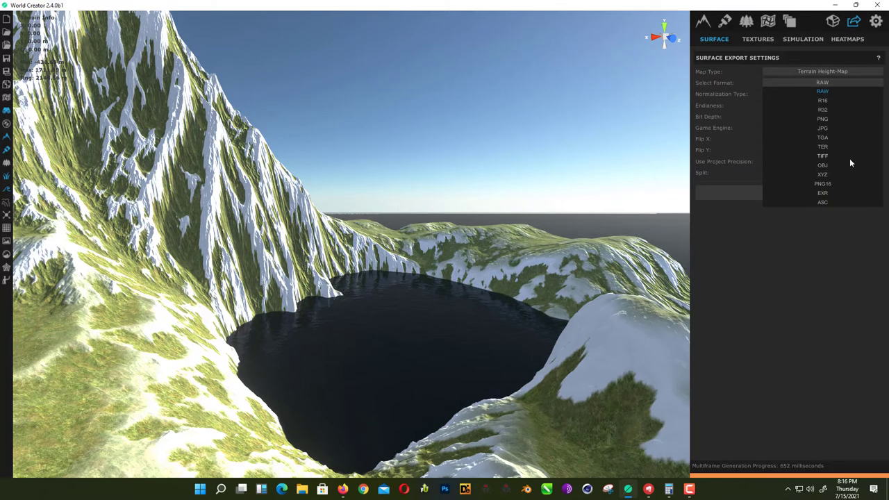
click(850, 83)
click(849, 83)
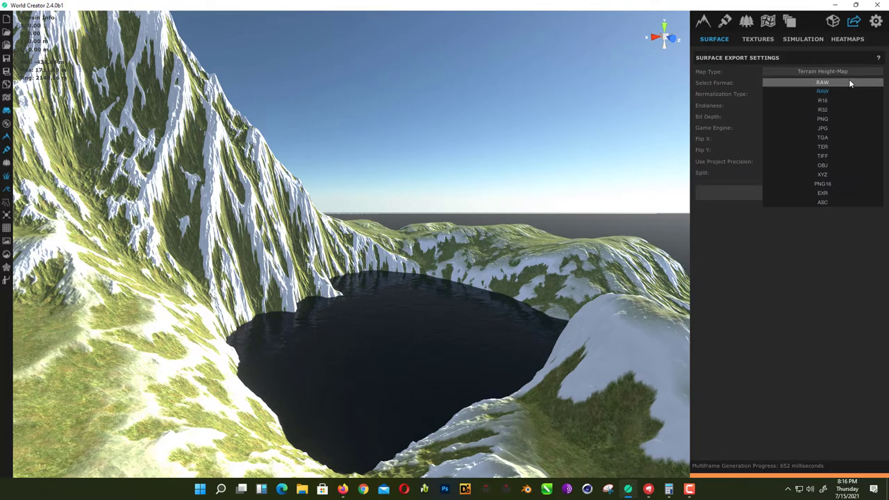
click(830, 119)
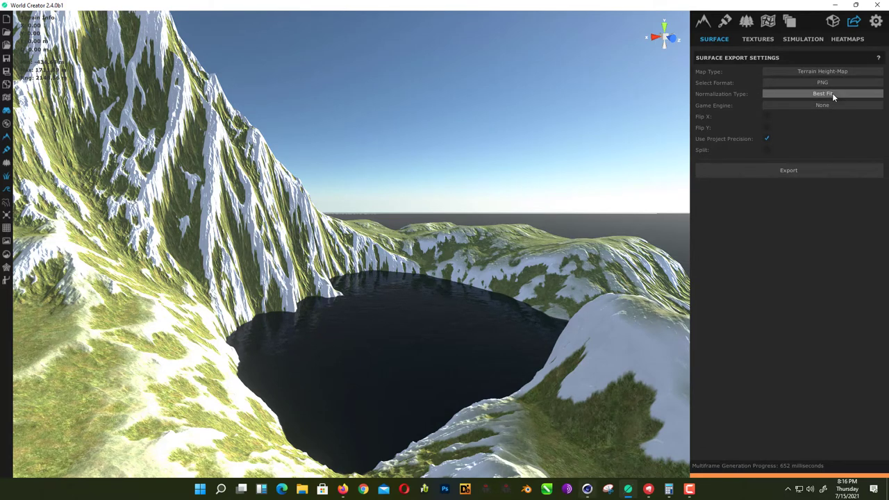
click(831, 95)
click(834, 103)
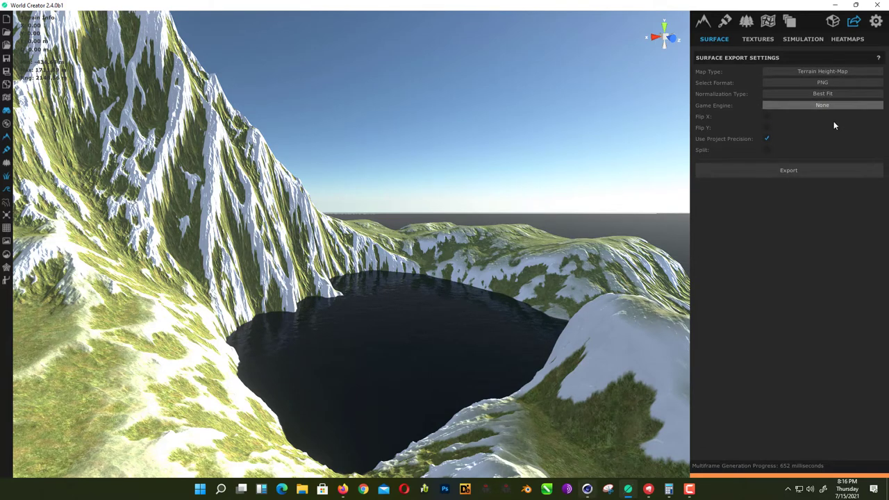
click(827, 105)
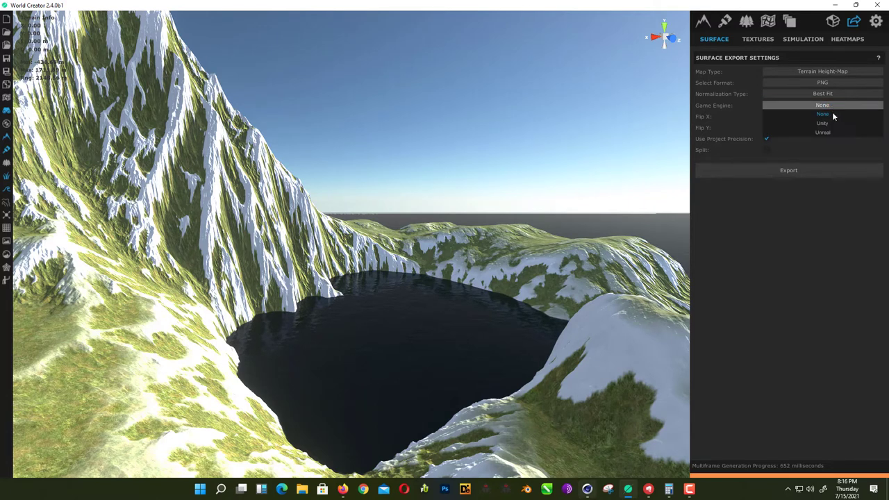
click(832, 114)
Step: Export the height map as heightmap.png to the desktop's Export folder, replacing the existing file
click(782, 171)
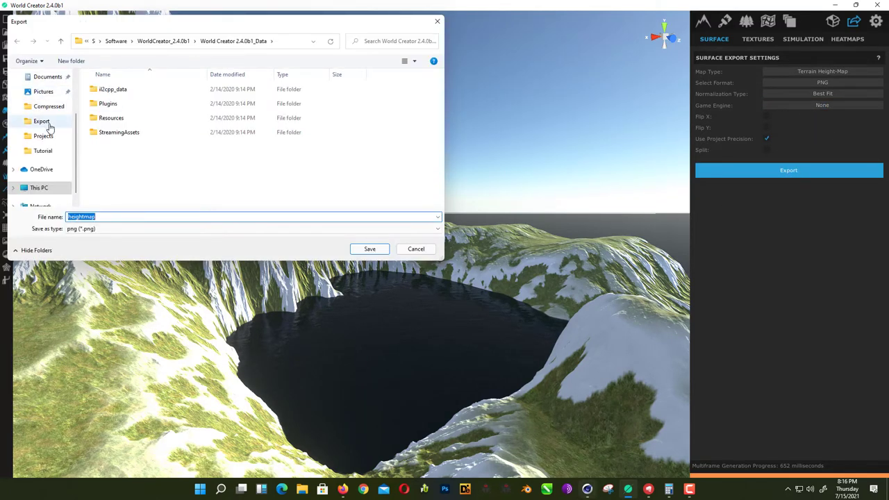
click(48, 125)
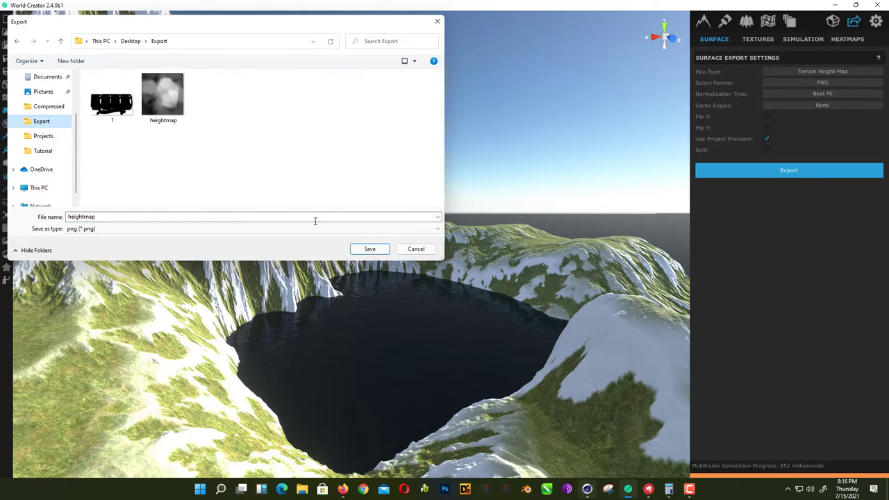
click(371, 249)
click(467, 244)
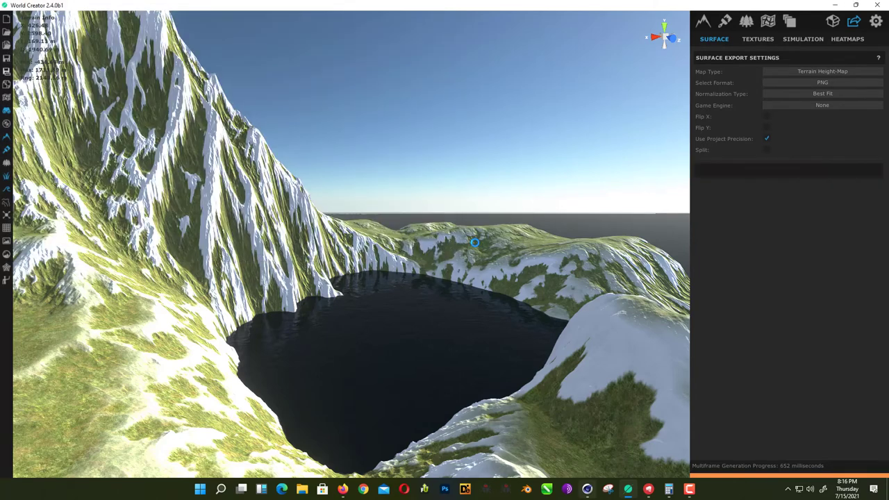
Step: Review the map types available for texture export and hide the grass details in the terrain view
click(761, 42)
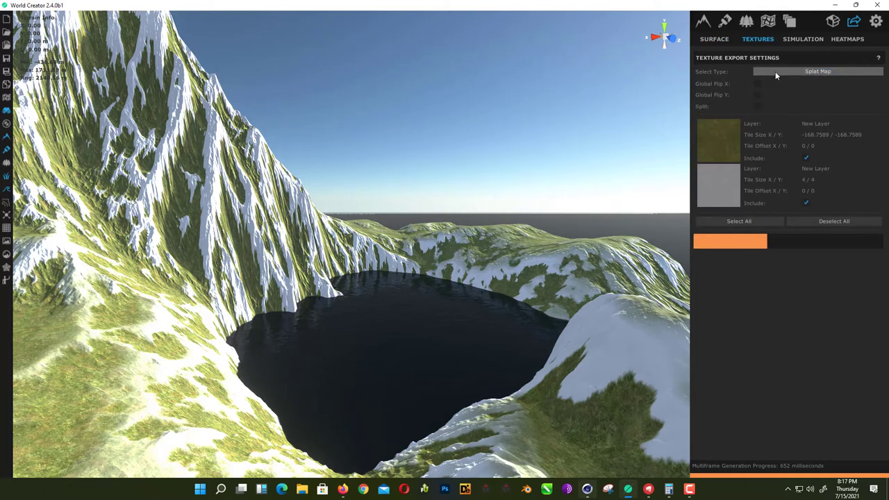
click(775, 73)
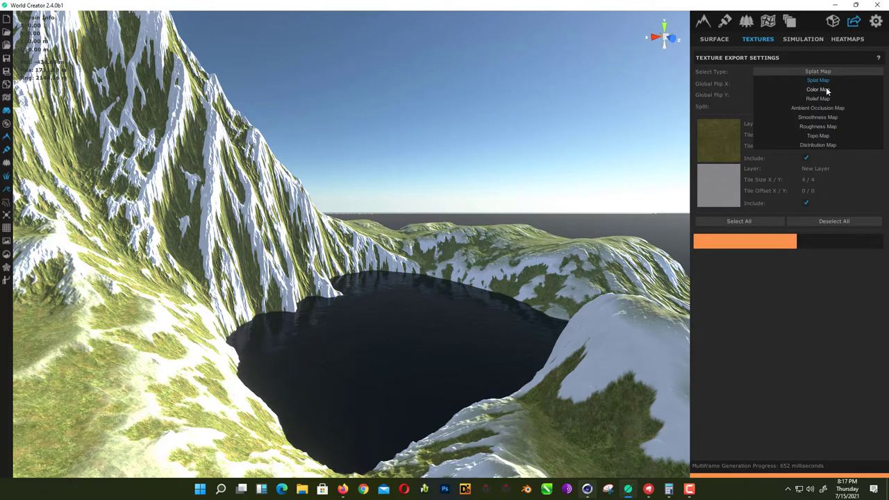
click(796, 79)
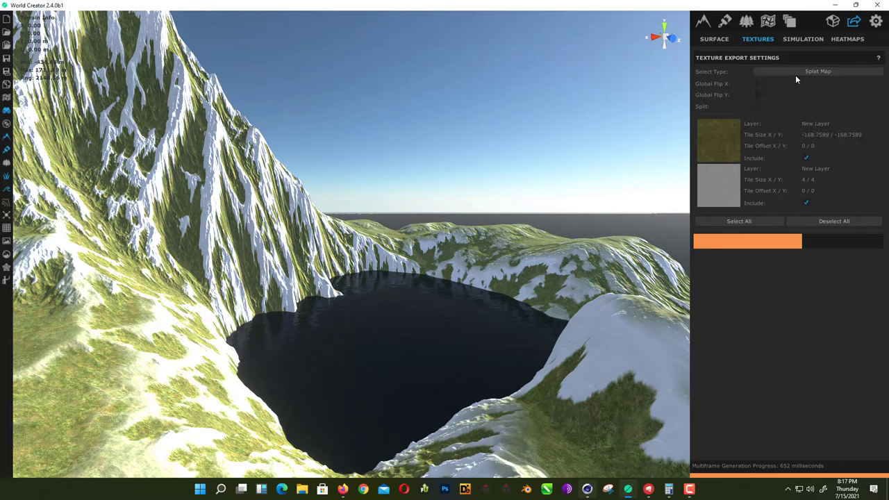
click(801, 71)
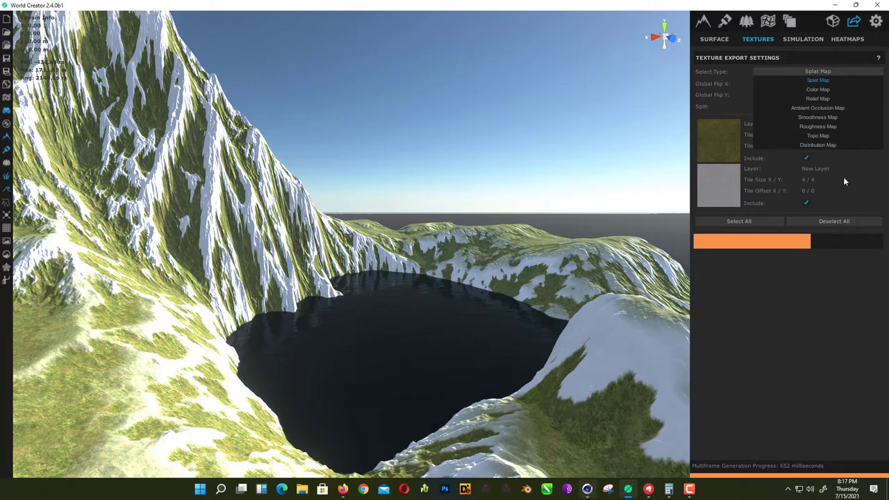
click(7, 151)
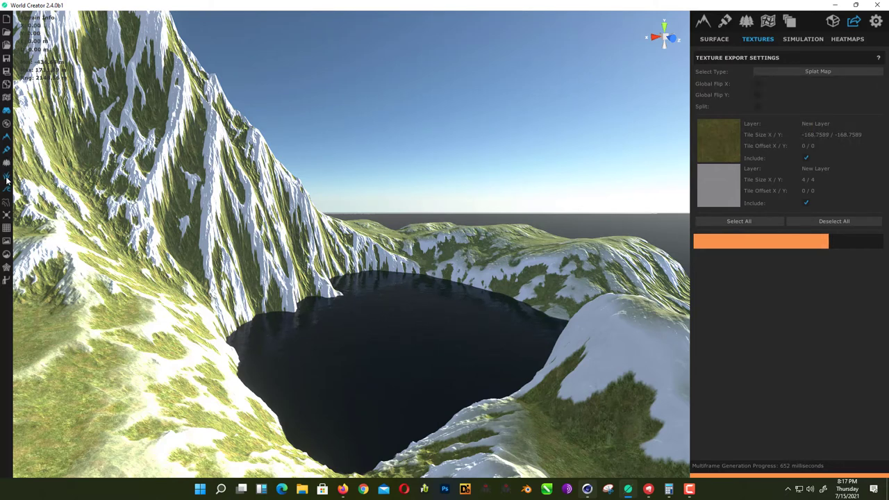
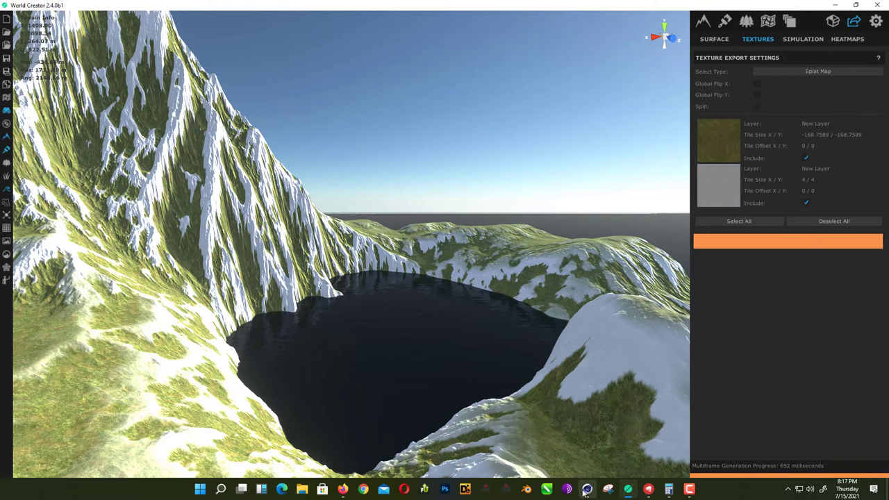
Step: Switch to Cinema 4D and dismiss the GPU driver notice
mouse_move(583, 492)
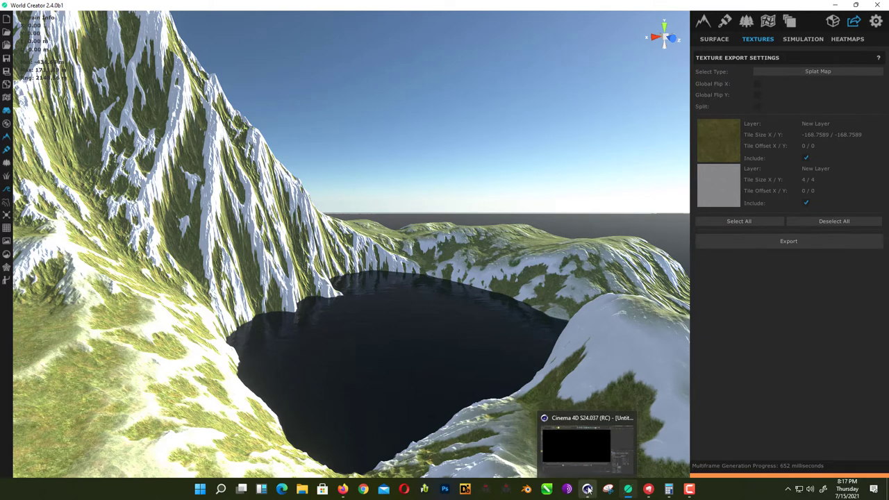
click(587, 490)
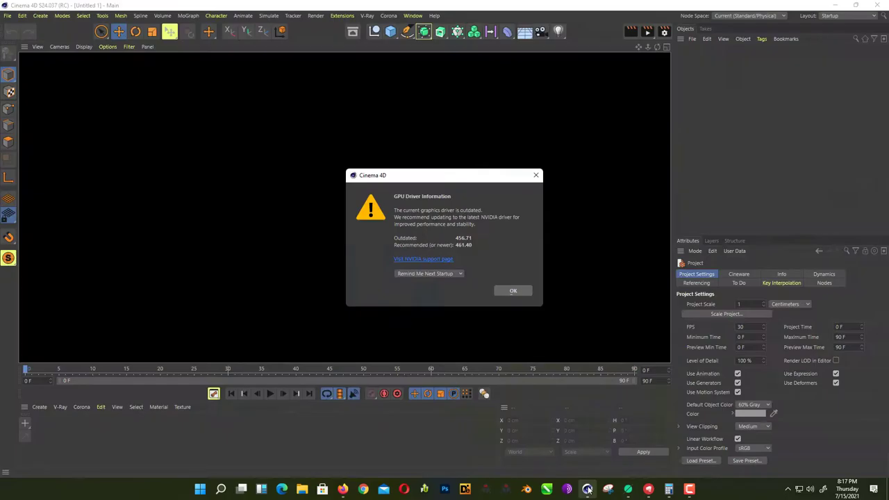
click(501, 292)
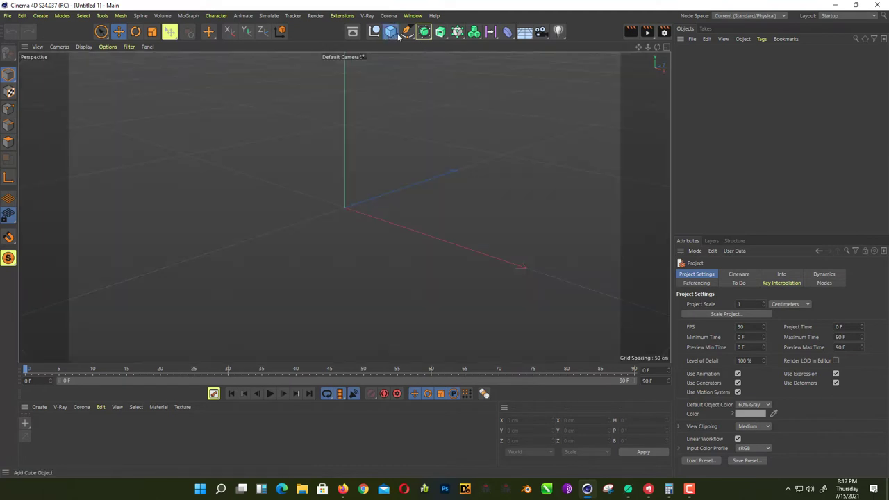
Step: Add a Plane primitive to the empty scene and create a new standard material
click(391, 32)
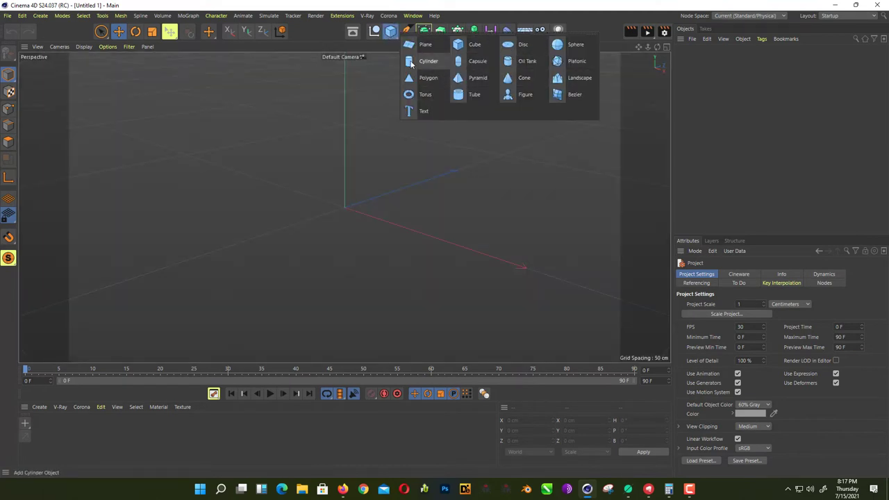
click(424, 44)
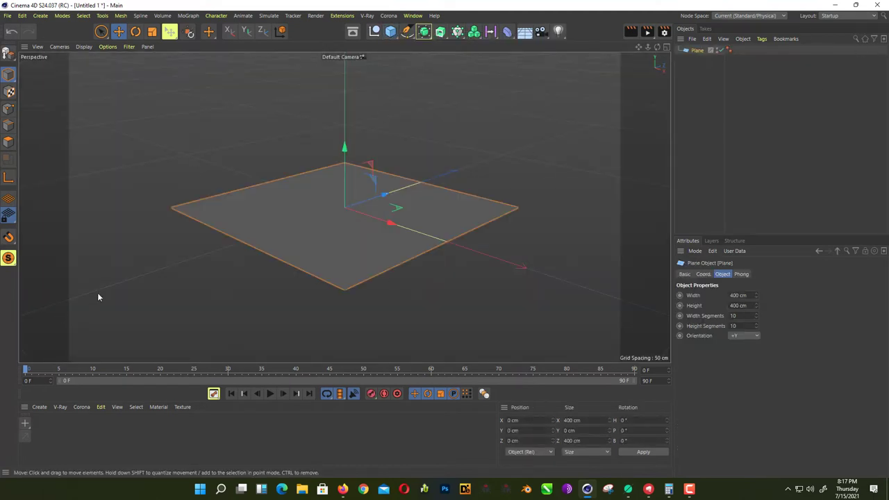
double_click(66, 430)
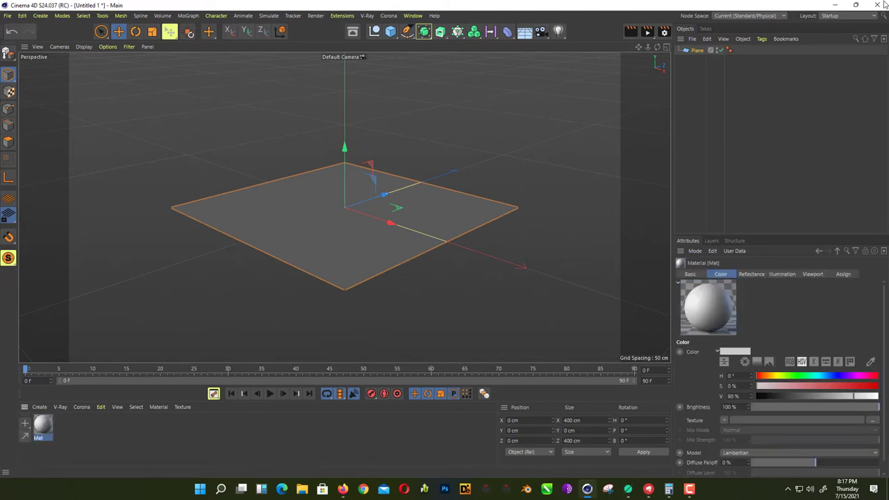
Step: Add a Displacer deformer and make it a child of the Plane
click(507, 31)
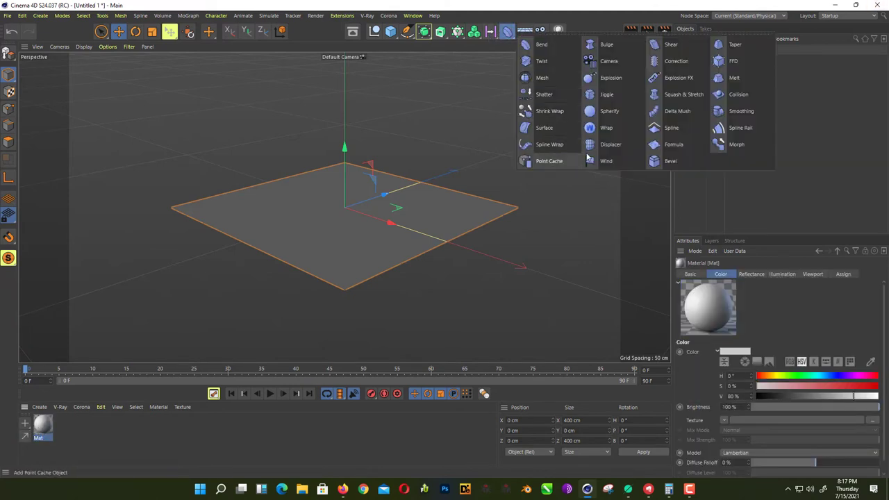
click(624, 144)
drag(700, 62, 700, 60)
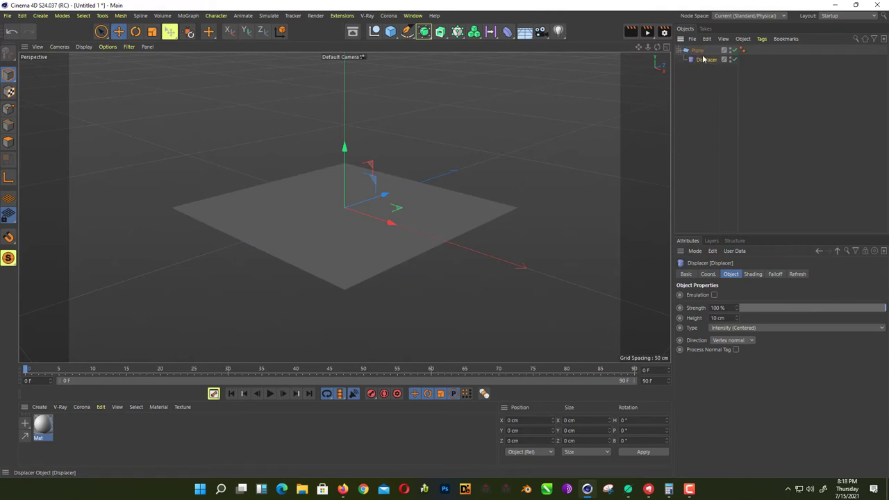
Step: Load heightmap.png from the desktop's Export folder as the Displacer's shader without copying it to the project location
click(752, 273)
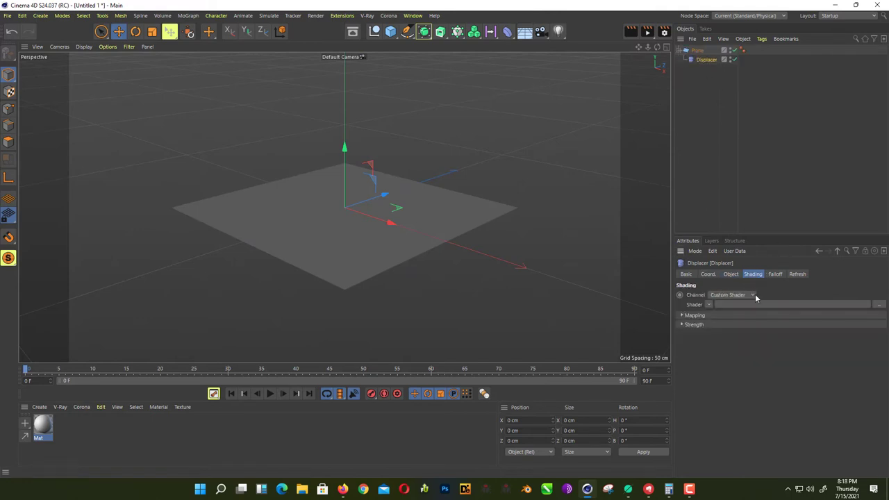
click(751, 304)
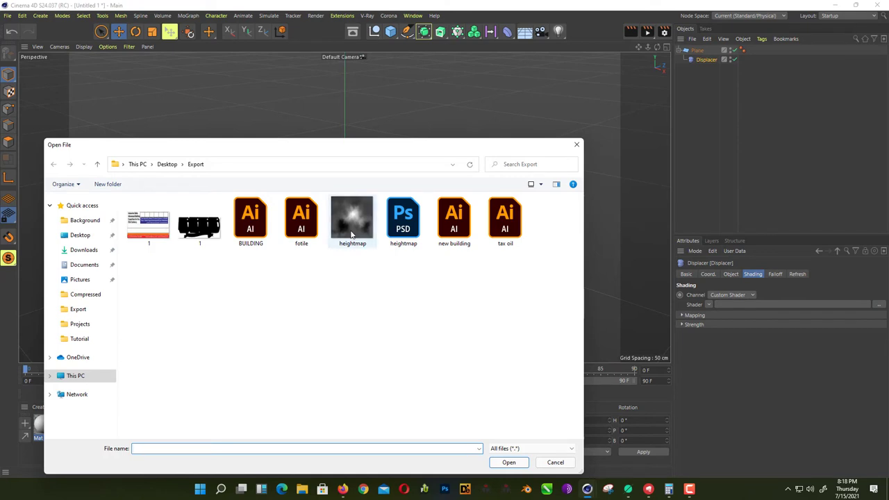
double_click(351, 233)
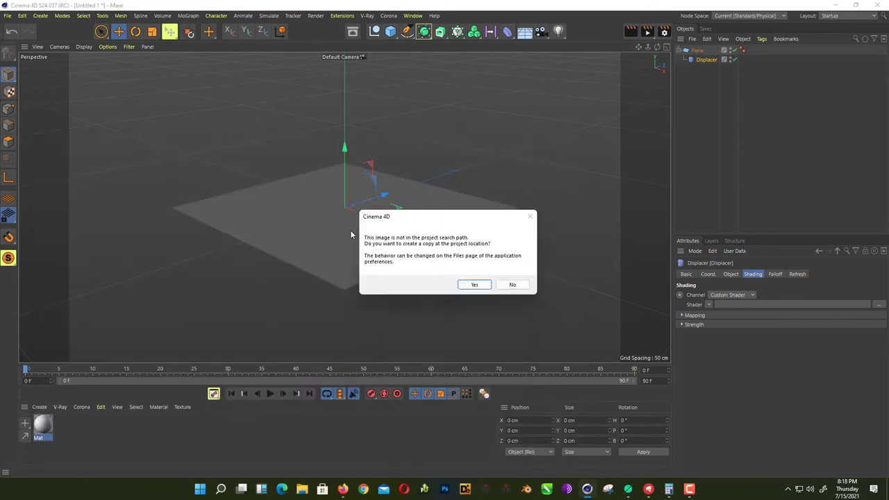
click(508, 285)
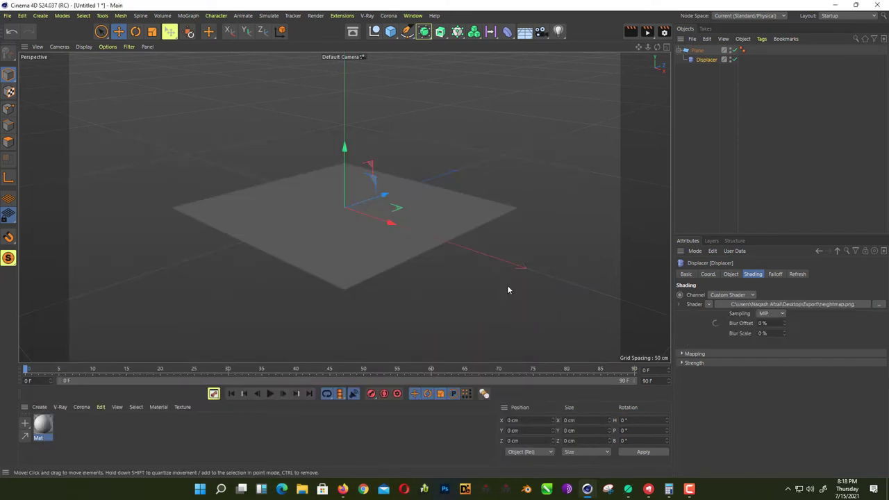
Step: Set the Plane's width segments and height segments to 1000 each
click(697, 50)
click(750, 318)
text(1000)
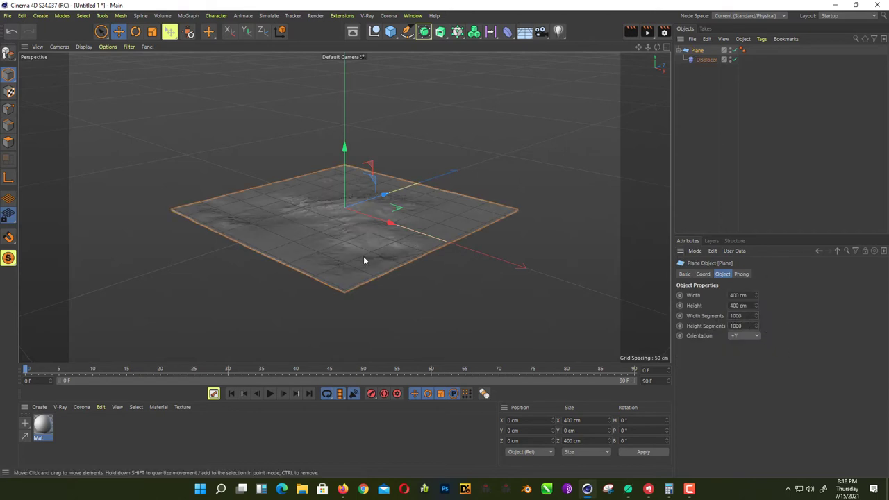
alt+drag(363, 255, 317, 190)
alt+drag(359, 229, 361, 218)
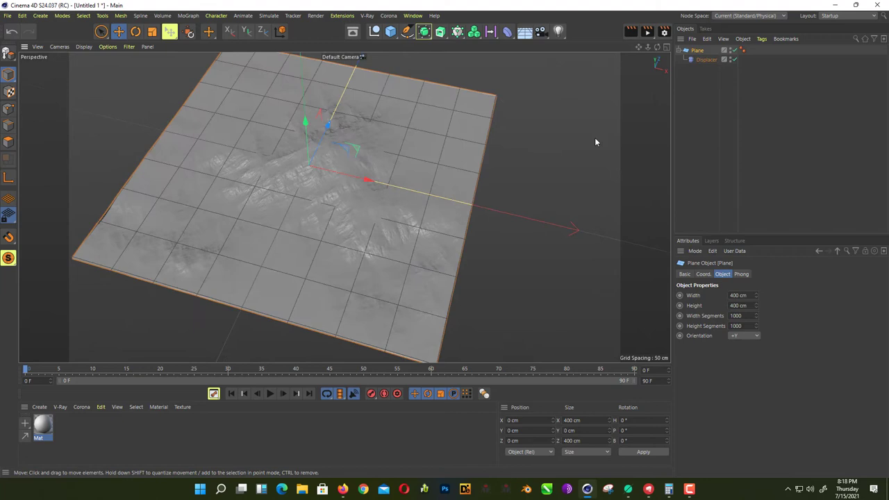
Step: Set the Displacer's height to 100 cm
click(711, 60)
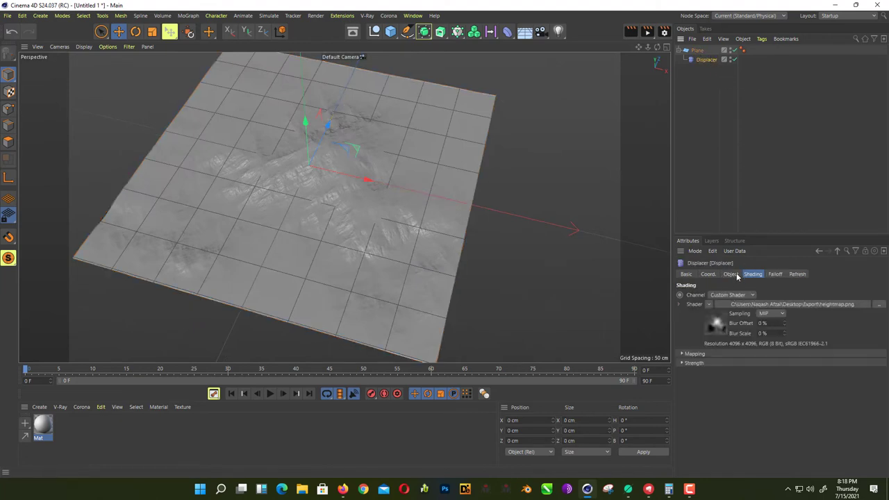
click(730, 275)
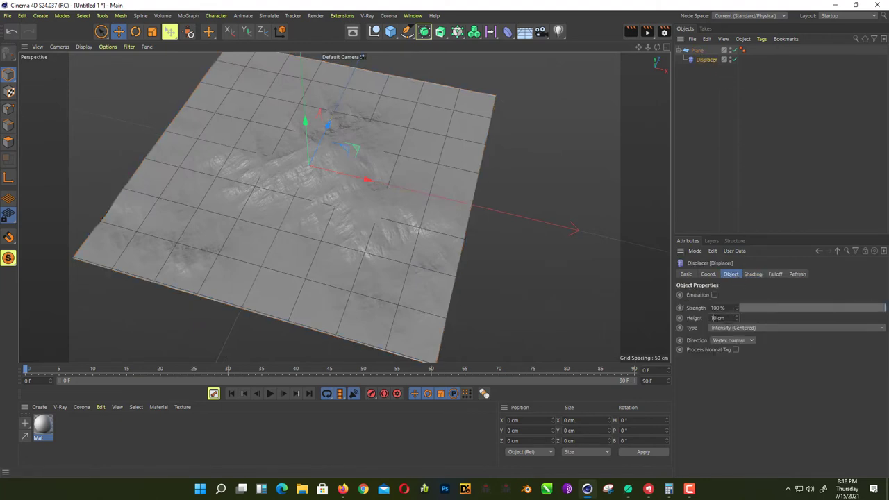
click(503, 186)
alt+drag(338, 191, 298, 215)
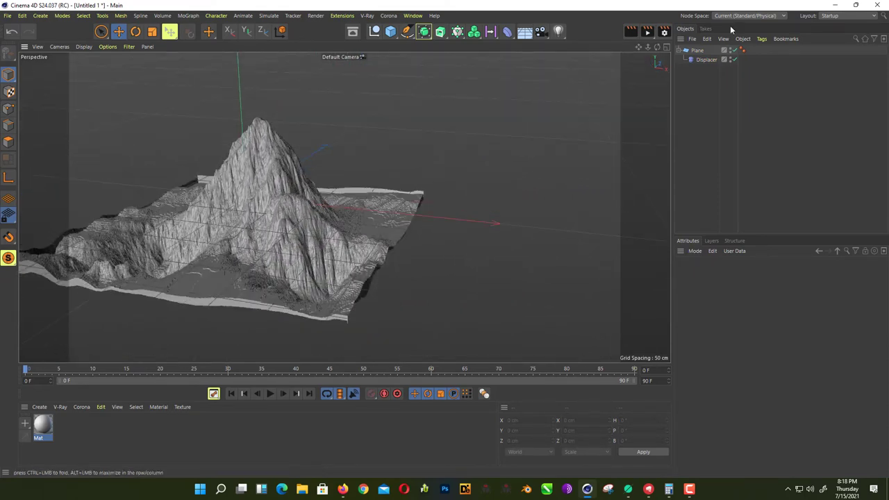
Step: Set the Displacer's height to 80 cm and inspect the mountain surface up close
click(706, 60)
click(721, 318)
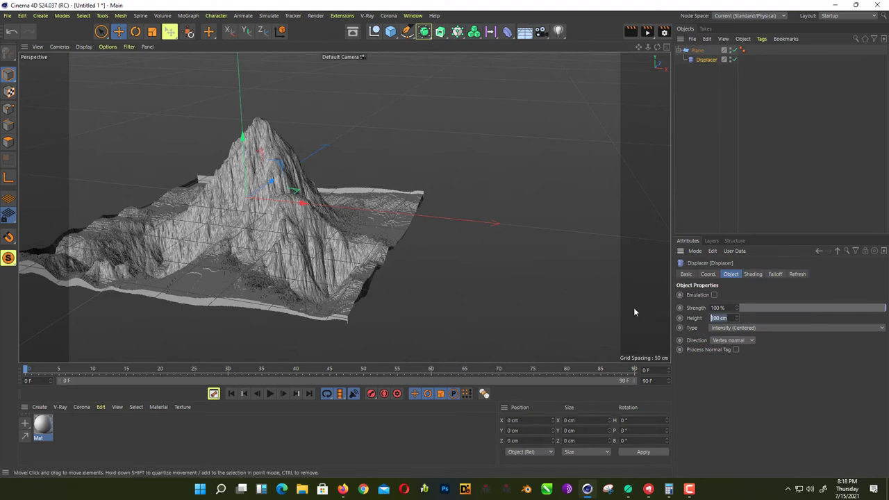
text(80)
key(Return)
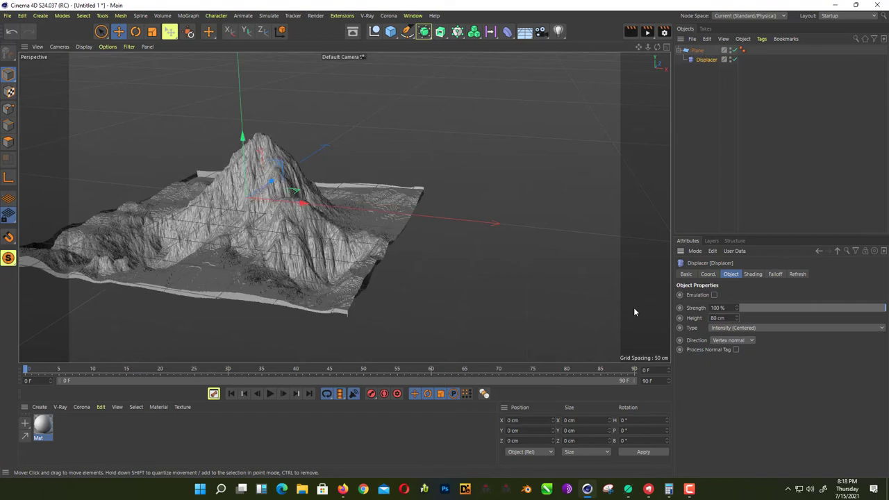
alt+drag(322, 188, 362, 280)
scroll(361, 279, up, 8)
alt+middle_drag(387, 270, 249, 316)
scroll(249, 316, down, 5)
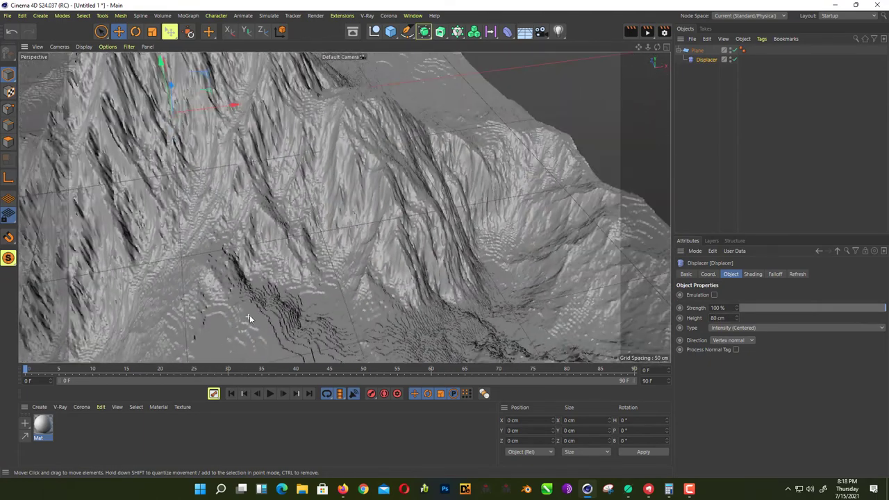
alt+drag(342, 257, 487, 109)
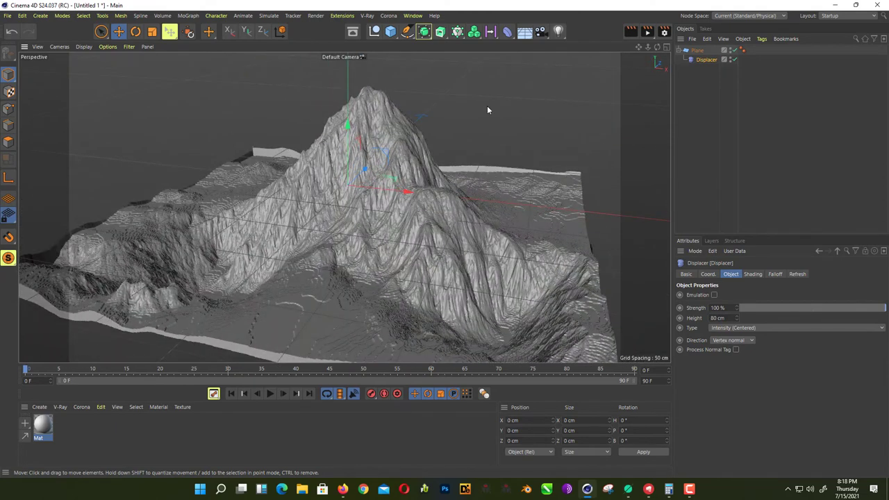
Step: Add a Smoothing deformer under the Plane and place the Displacer above it in the hierarchy
click(507, 31)
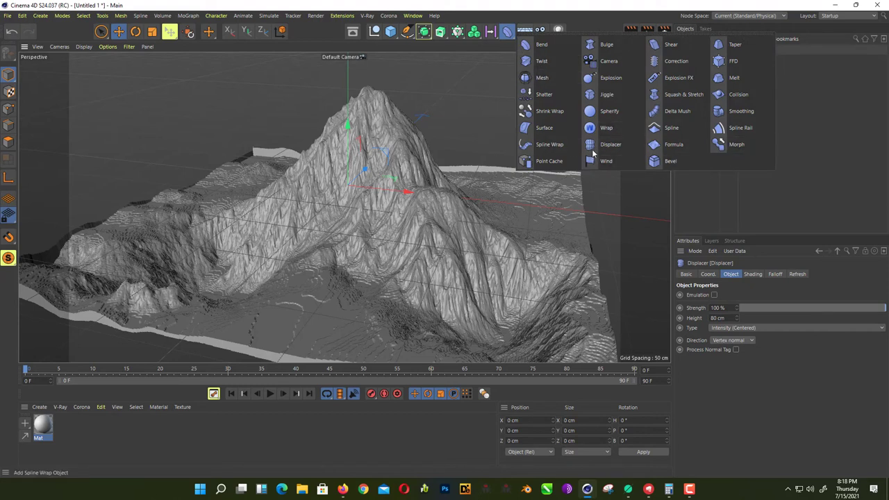
click(739, 111)
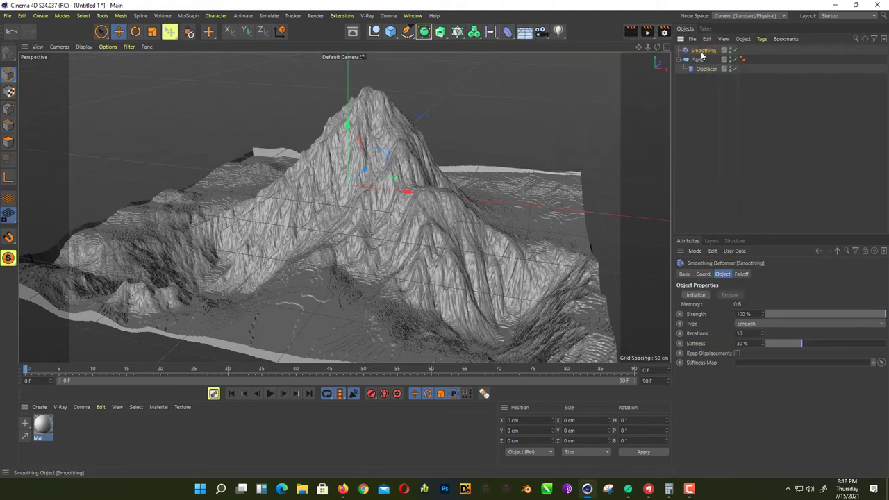
click(599, 107)
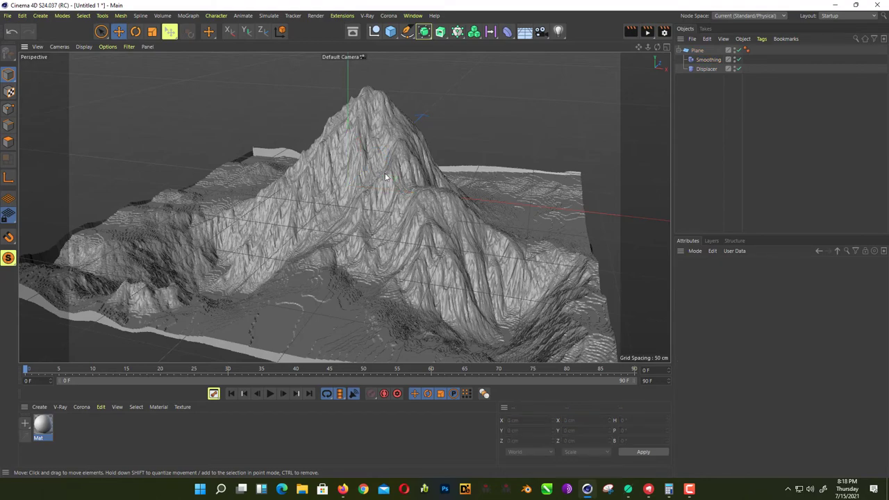
alt+middle_drag(387, 176, 435, 175)
alt+drag(434, 175, 486, 210)
drag(710, 68, 712, 55)
alt+drag(507, 162, 380, 166)
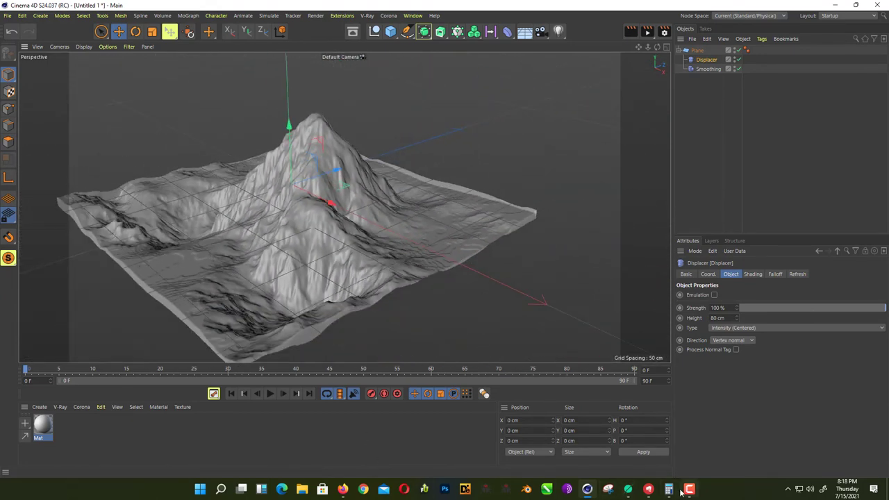
Step: Switch to World Creator and check the file types offered for the splat map export without saving it
click(585, 491)
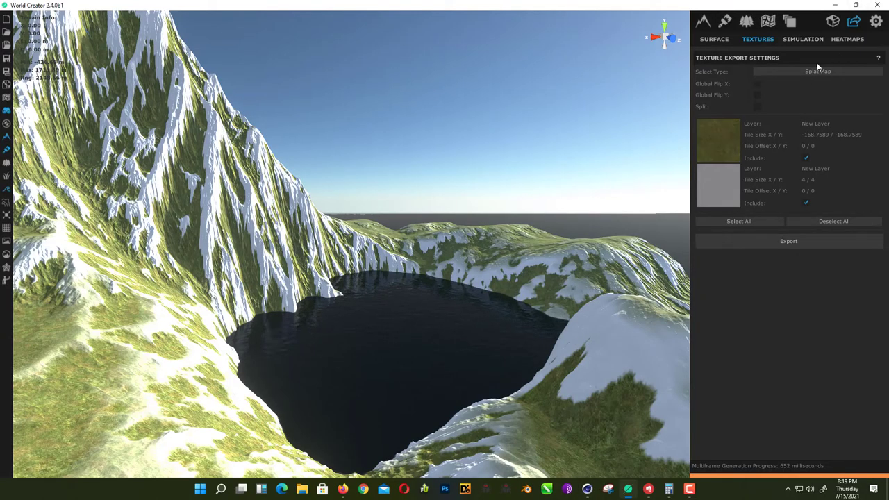
click(821, 243)
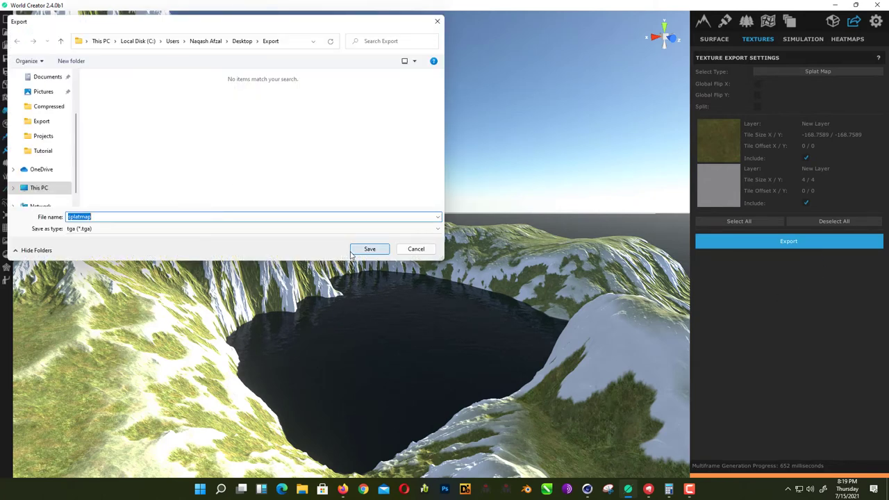
click(309, 230)
click(224, 238)
click(420, 251)
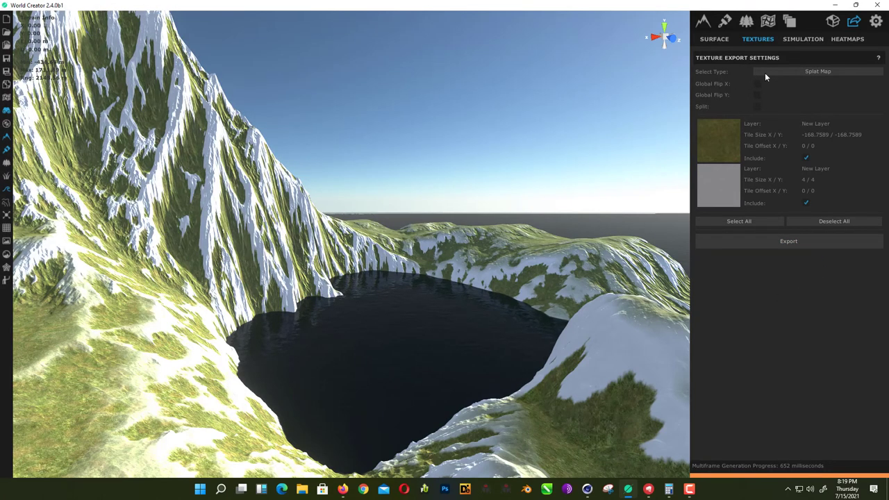
Step: Export the terrain's Color Map in PNG format as colormap to the desktop's Export folder
click(770, 72)
click(833, 89)
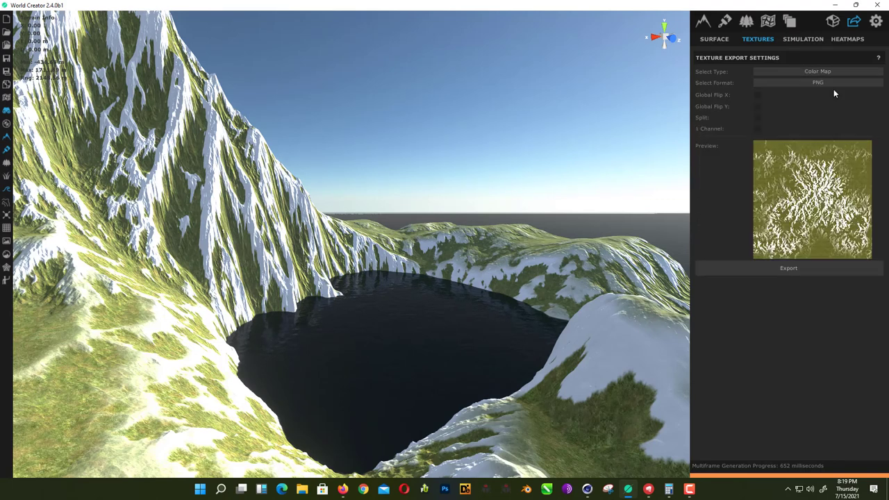
click(788, 269)
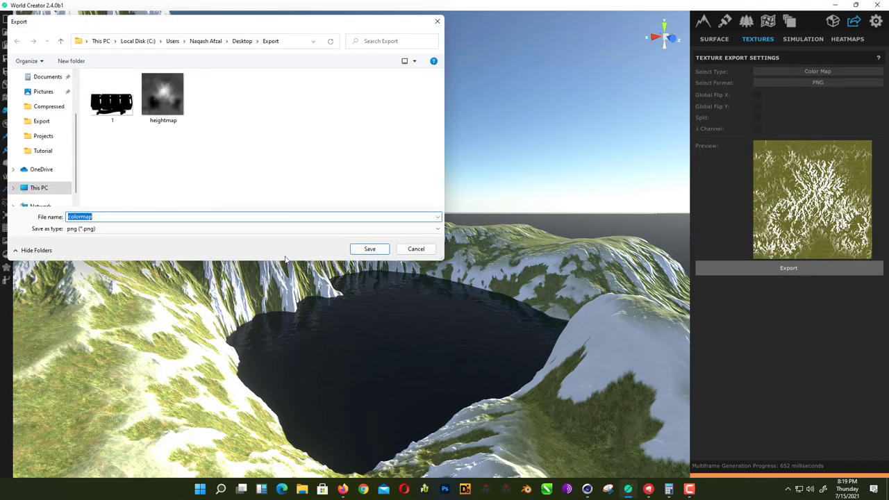
click(370, 249)
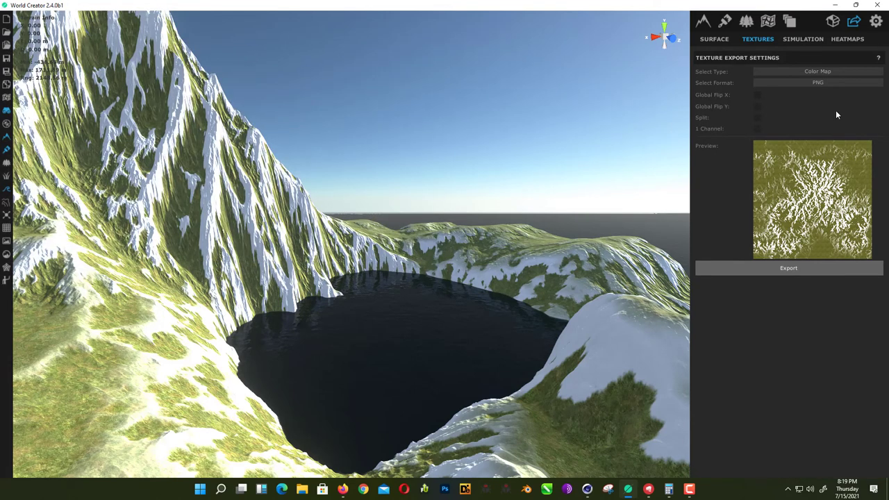
Step: Switch to Cinema 4D and apply the Mat material to the displaced plane
click(836, 71)
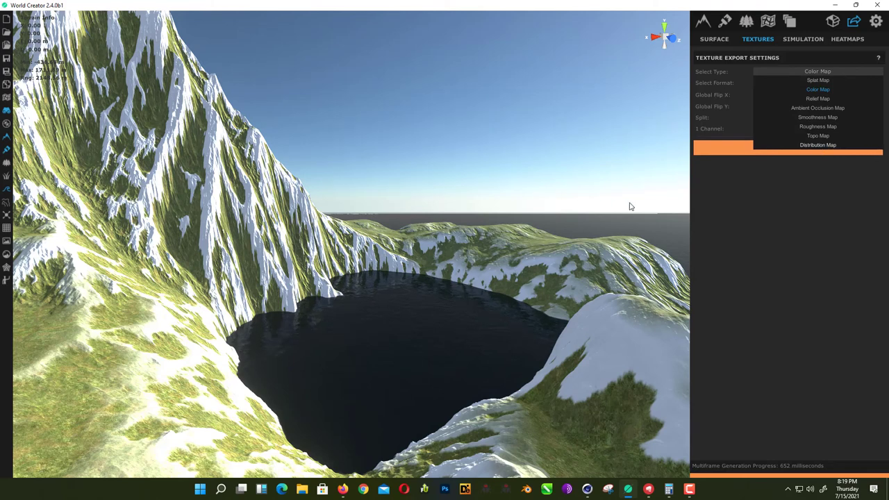
mouse_move(587, 489)
click(587, 458)
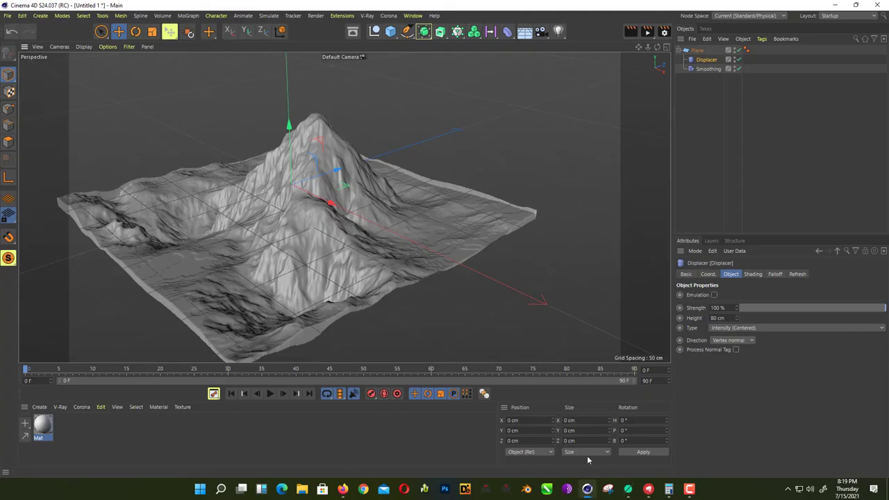
drag(44, 432, 313, 253)
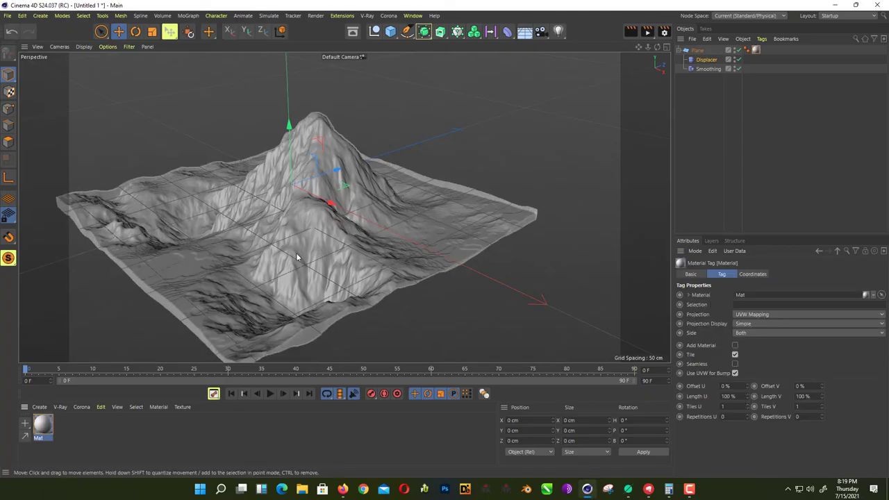
Step: Load colormap.png as the texture of Mat's Color channel without copying it, and move the Material Editor off the terrain
double_click(40, 426)
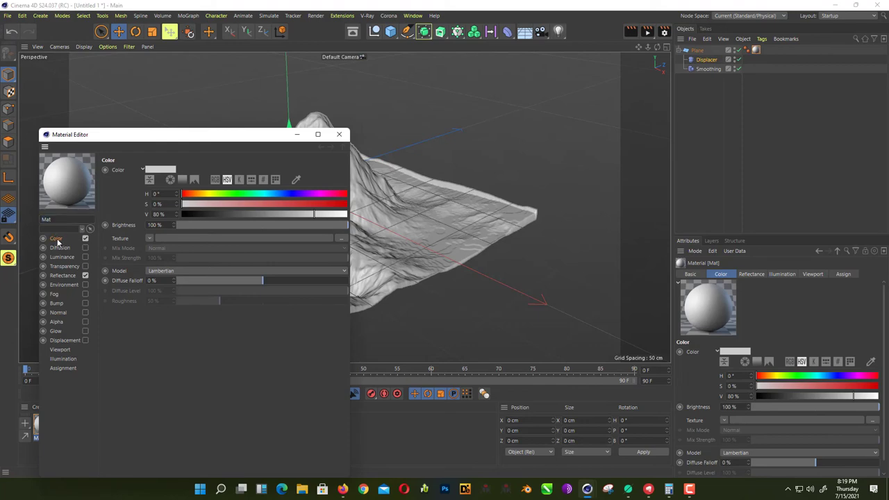
click(195, 238)
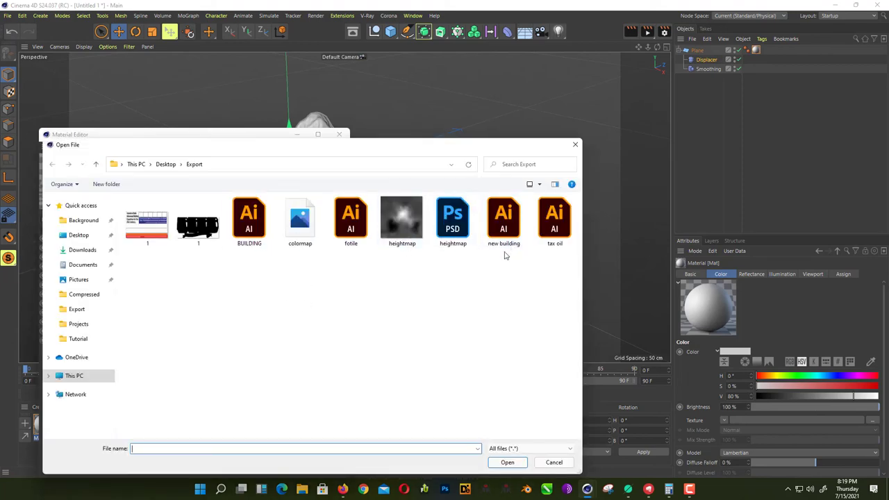
double_click(300, 221)
click(506, 285)
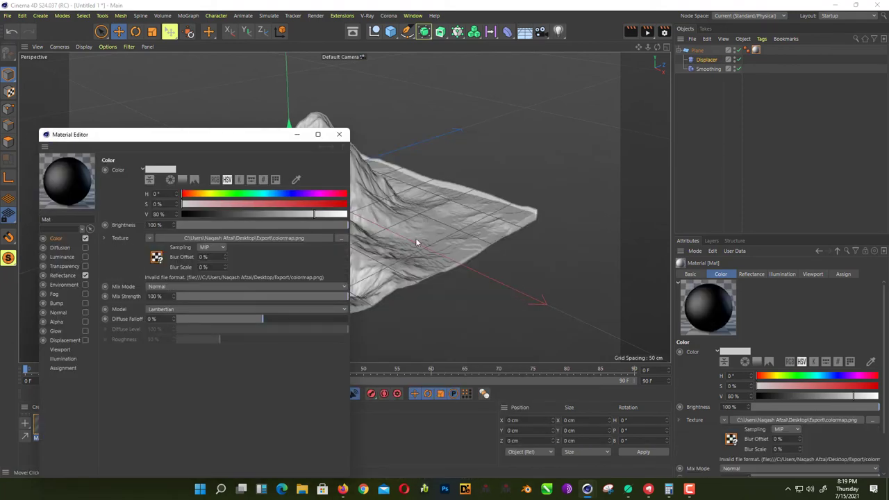
drag(239, 136, 690, 144)
Step: Check World Creator's texture export, return to Cinema 4D and reload colormap.png in the texture shader of Mat's Color channel
key(super+Tab)
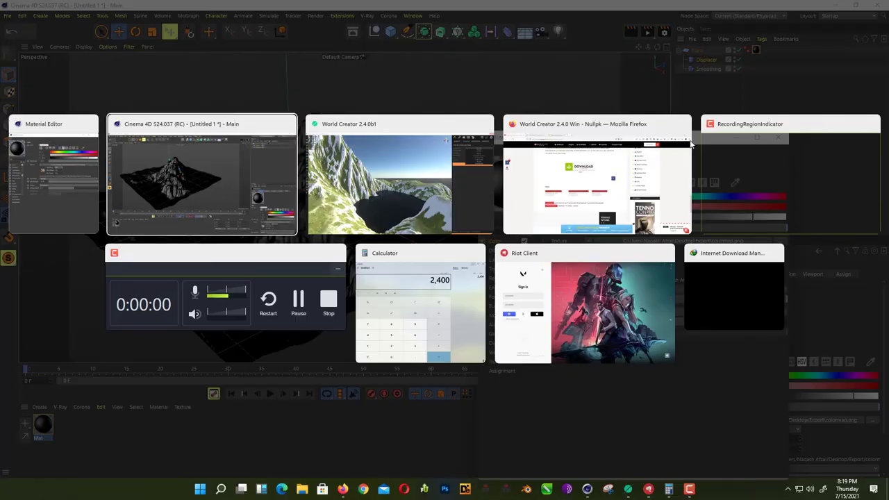
click(464, 184)
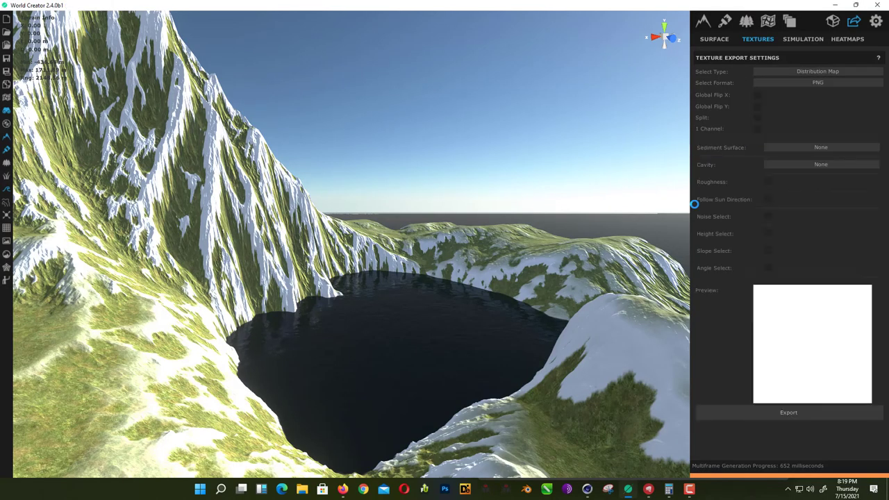
key(alt+Tab)
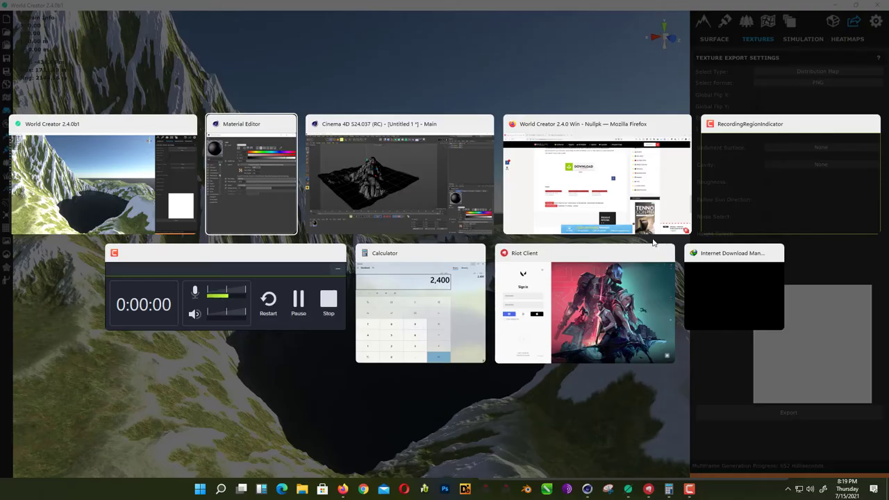
click(647, 241)
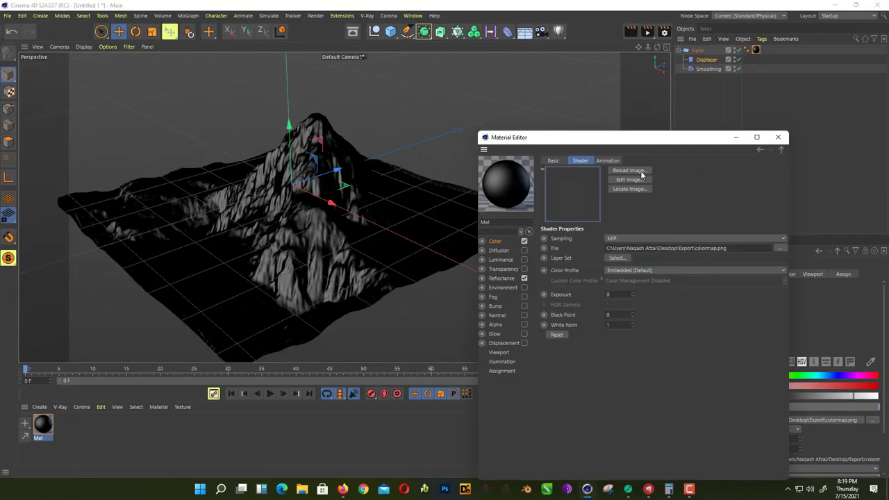
click(640, 171)
Step: Render the textured terrain in the perspective viewport from a raised angle showing the whole plane
alt+drag(362, 210, 458, 208)
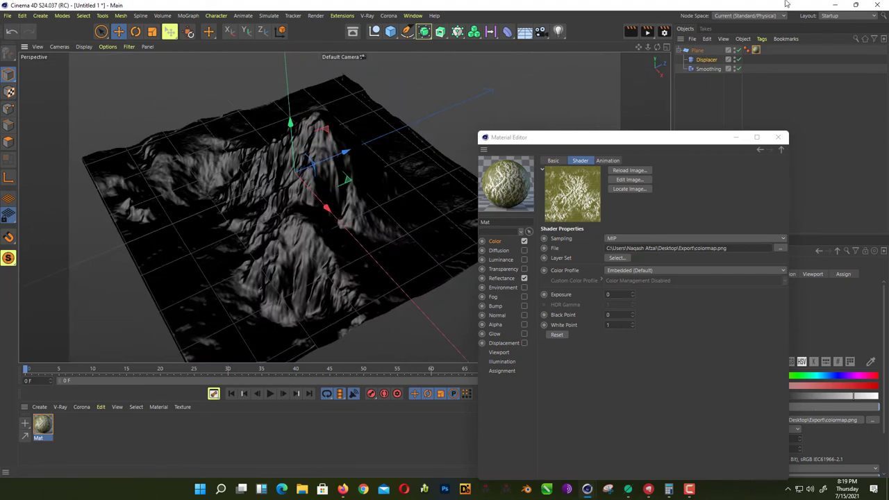
click(629, 41)
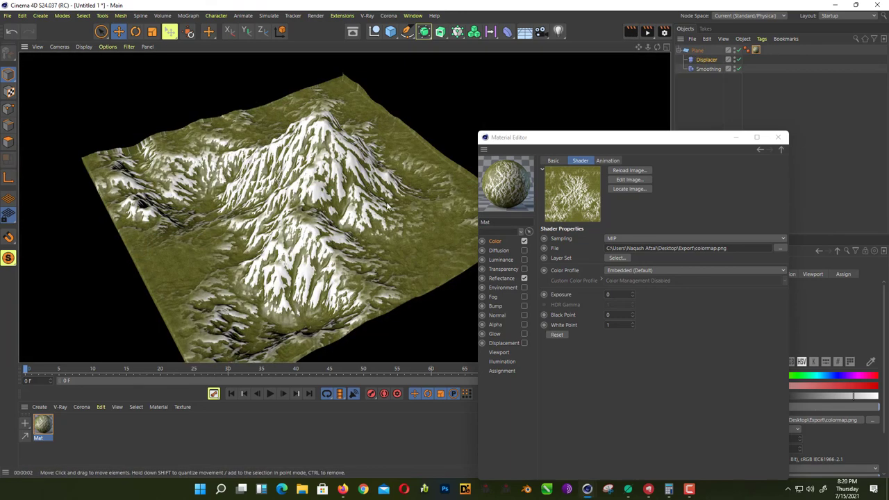
Step: Delete the Smoothing deformer from the plane and render a close view of the mountain peak in the viewport
click(712, 70)
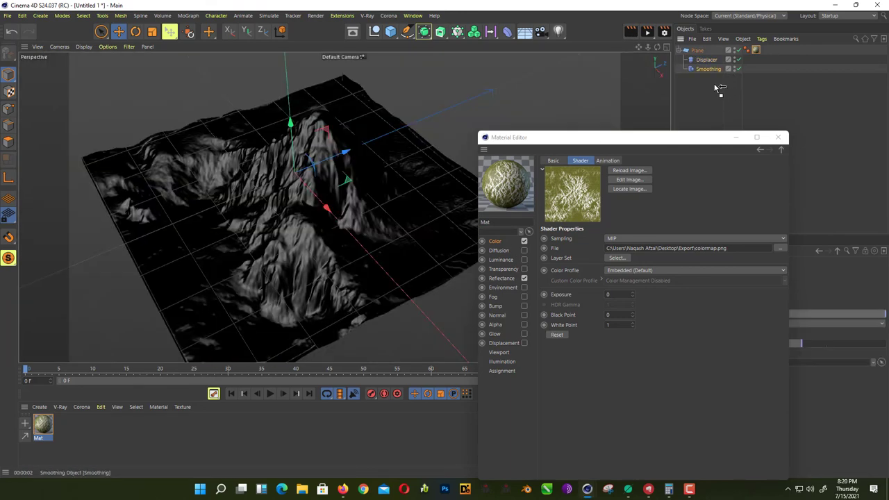
key(Delete)
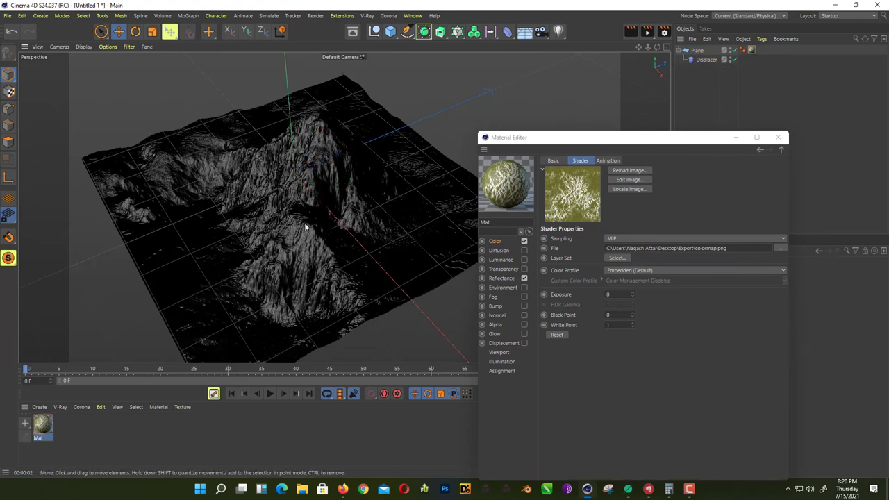
alt+drag(306, 225, 411, 122)
scroll(379, 173, up, 5)
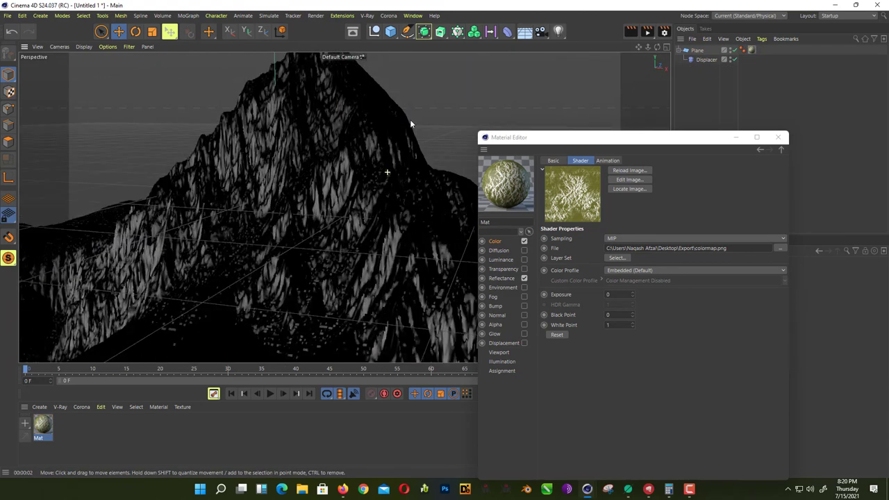
key(ctrl+r)
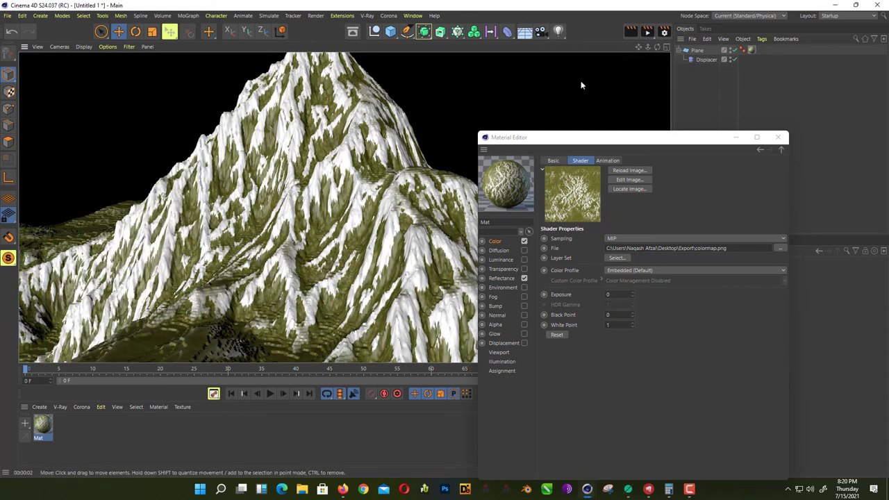
scroll(367, 291, down, 4)
Step: Switch to World Creator and view the original terrain from farther away and from another side for comparison
key(alt+Tab)
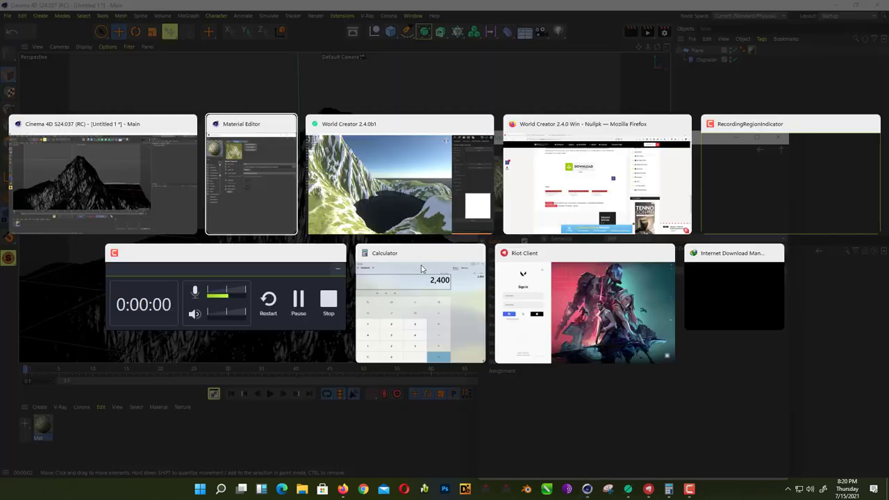
click(416, 195)
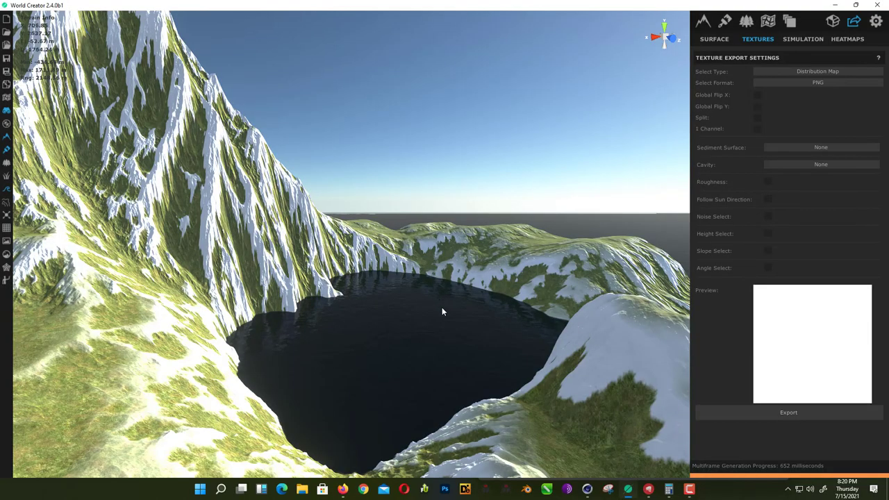
scroll(447, 326, down, 6)
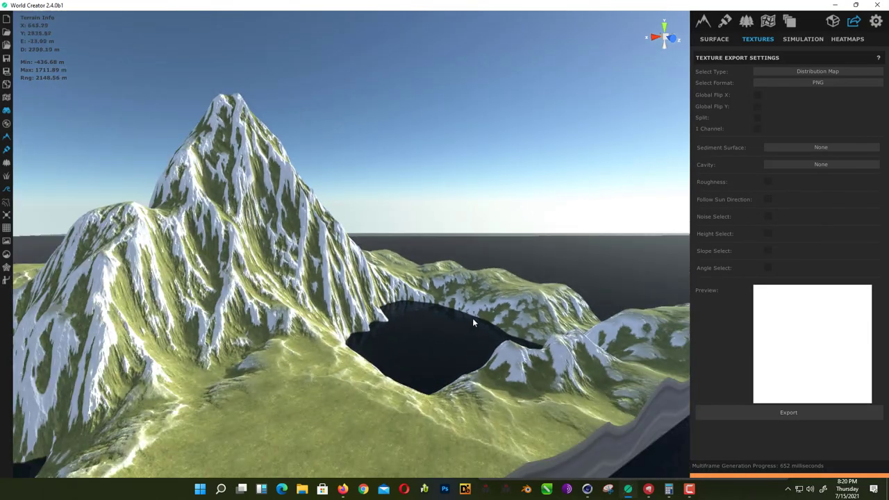
scroll(473, 319, down, 2)
drag(472, 322, 456, 377)
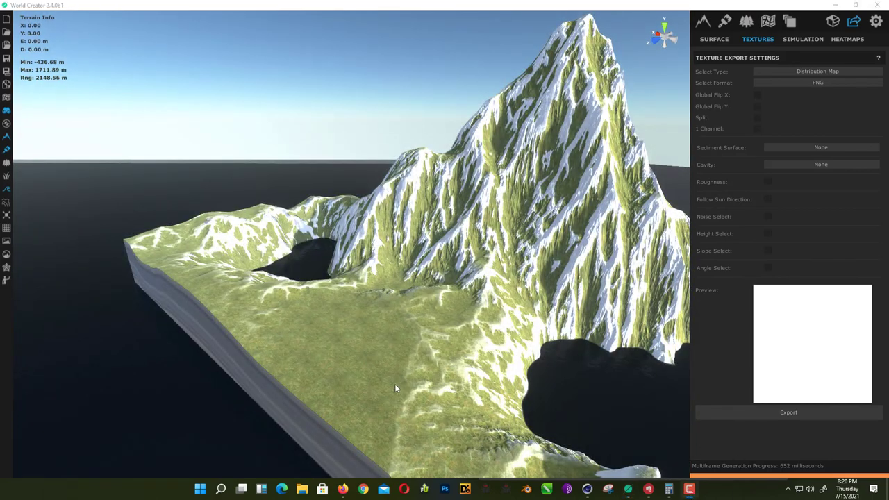